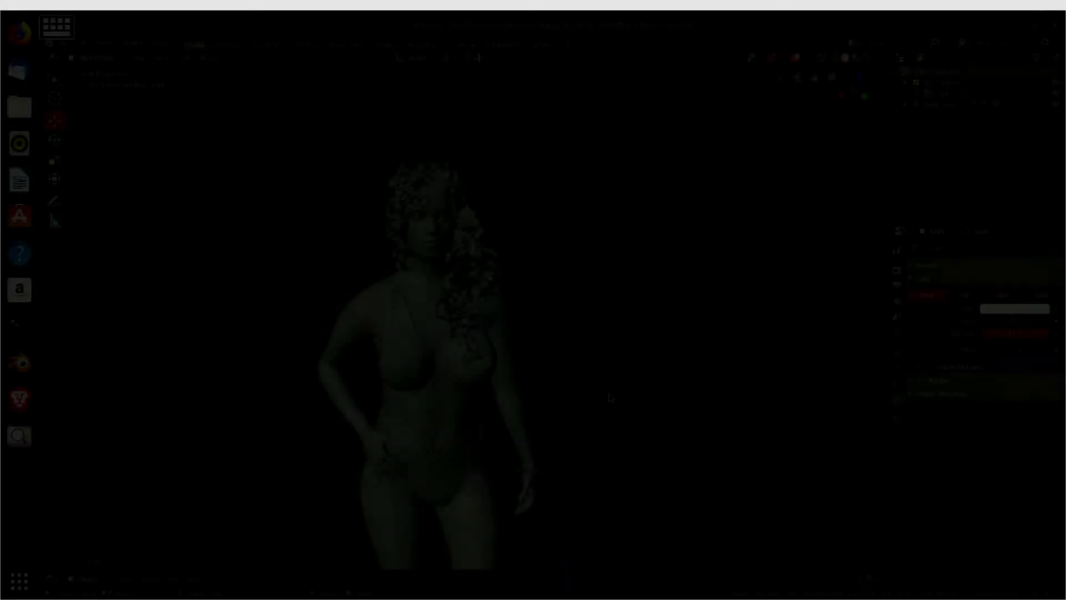
Switch the viewport to a Front Orthographic view of the figure.
{"action": "key", "text": "KP_1"}
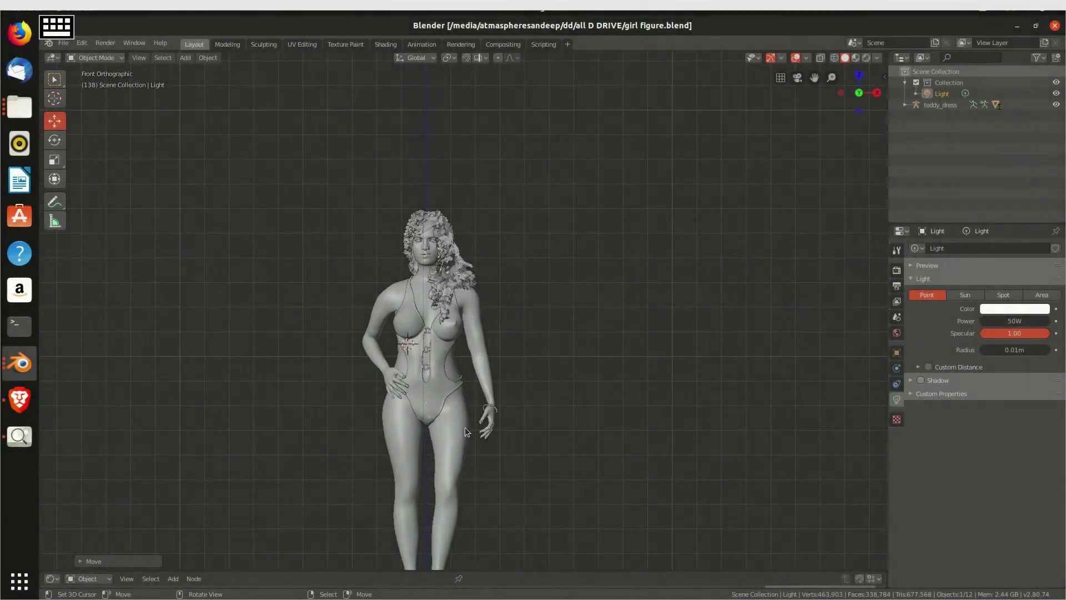
Cycle the figure through right, left, front, back and top orthographic views.
{"action": "scroll", "coordinate": [470, 417], "scroll_direction": "down", "scroll_amount": 2}
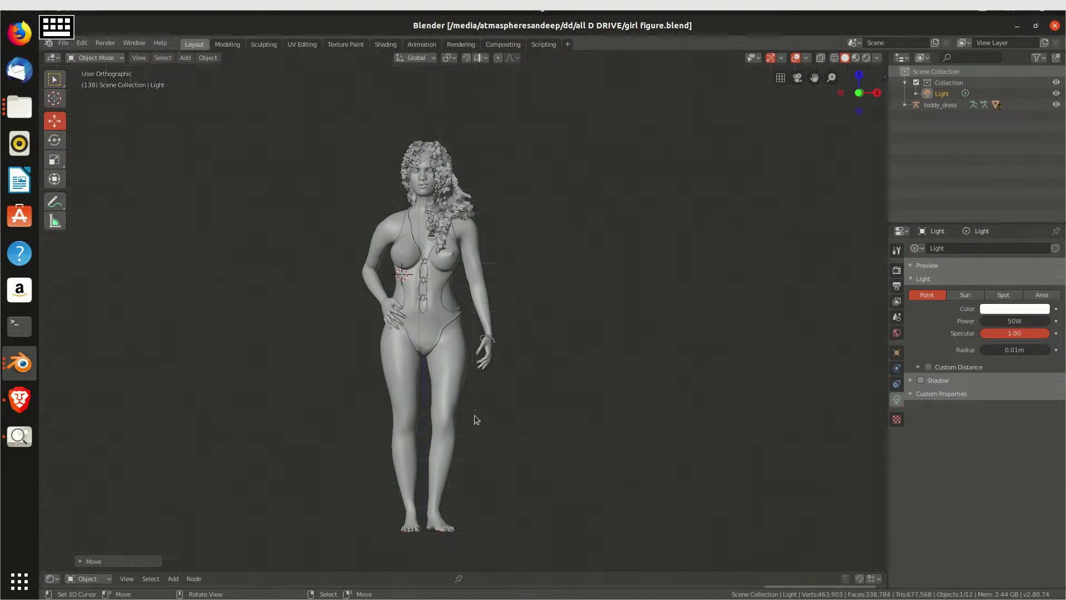
{"action": "key", "text": "KP_3"}
{"action": "key", "text": "ctrl+KP_3"}
{"action": "key", "text": "KP_1"}
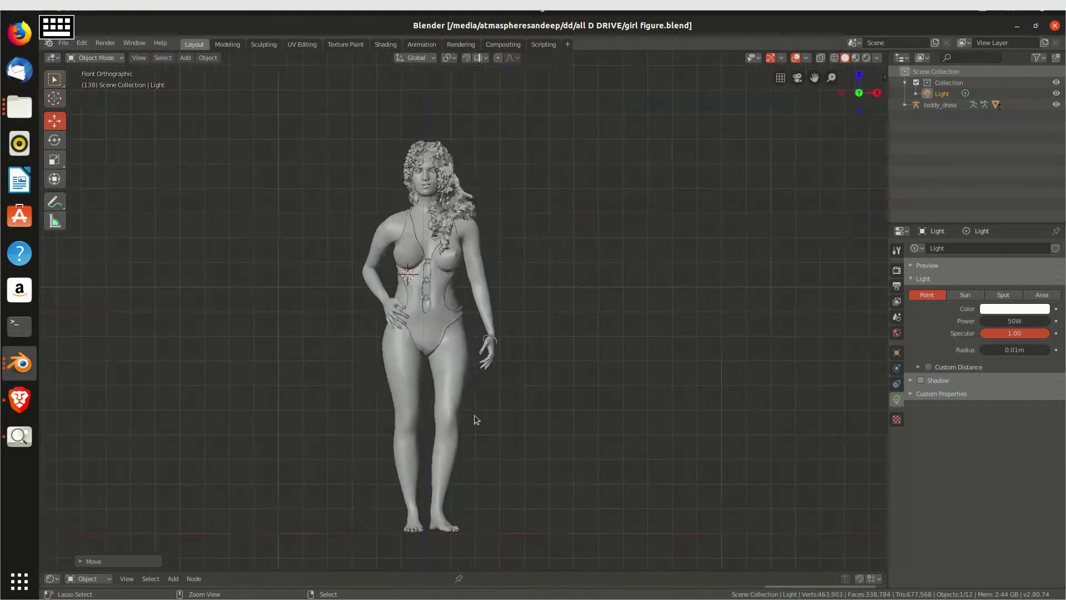
{"action": "key", "text": "ctrl+KP_1"}
{"action": "key", "text": "KP_7"}
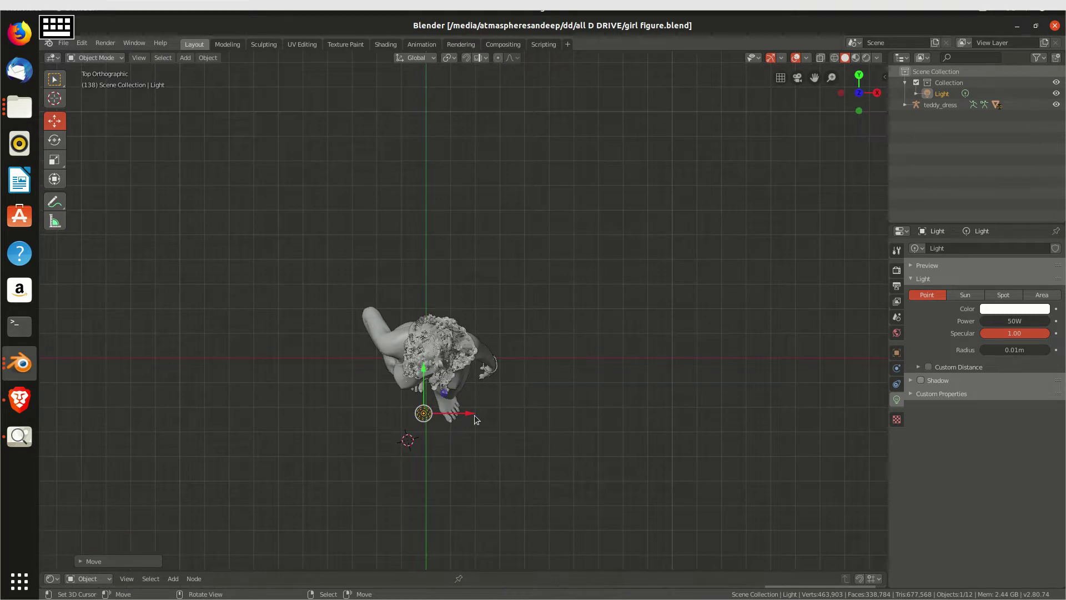
{"action": "key", "text": "ctrl+KP_1"}
Orbit below the figure, then close in on a frontal view of the torso.
{"action": "mouse_move", "coordinate": [468, 416]}
{"action": "middle_mouse_down"}
{"action": "mouse_move", "coordinate": [455, 387]}
{"action": "mouse_move", "coordinate": [458, 458]}
{"action": "mouse_move", "coordinate": [385, 399]}
{"action": "middle_mouse_up"}
{"action": "scroll", "coordinate": [384, 399], "scroll_direction": "up", "scroll_amount": 4}
{"action": "scroll", "coordinate": [434, 360], "scroll_direction": "up", "scroll_amount": 2}
{"action": "middle_click_drag", "start_coordinate": [435, 359], "coordinate": [297, 298]}
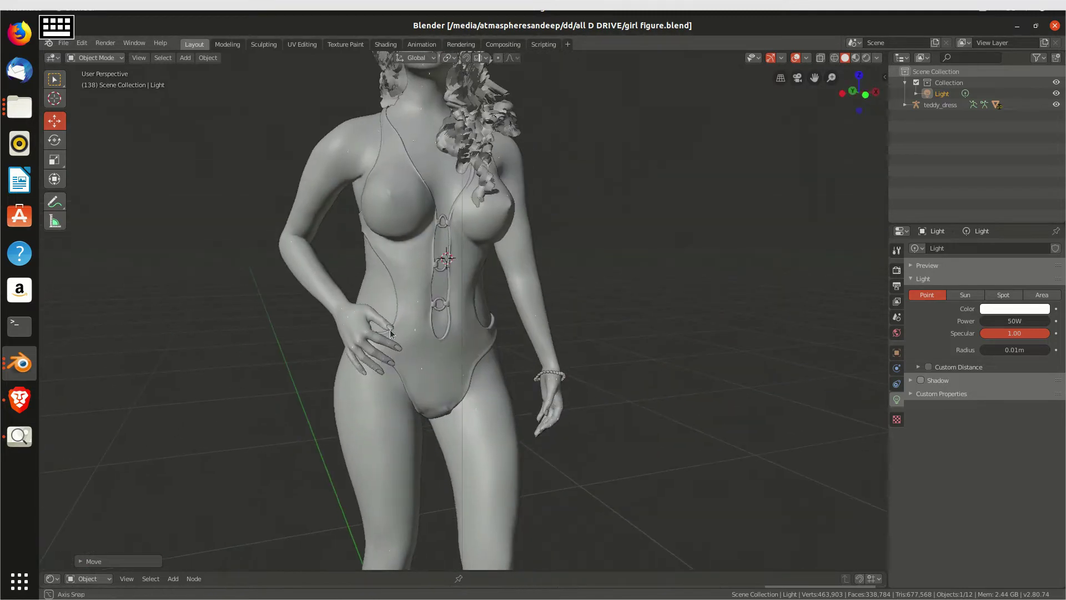
{"action": "scroll", "coordinate": [297, 298], "scroll_direction": "up", "scroll_amount": 2}
Select the body, then teddy_dress, toggling X-ray wireframe on and off.
{"action": "left_click", "coordinate": [297, 298]}
{"action": "key", "text": "shift+z"}
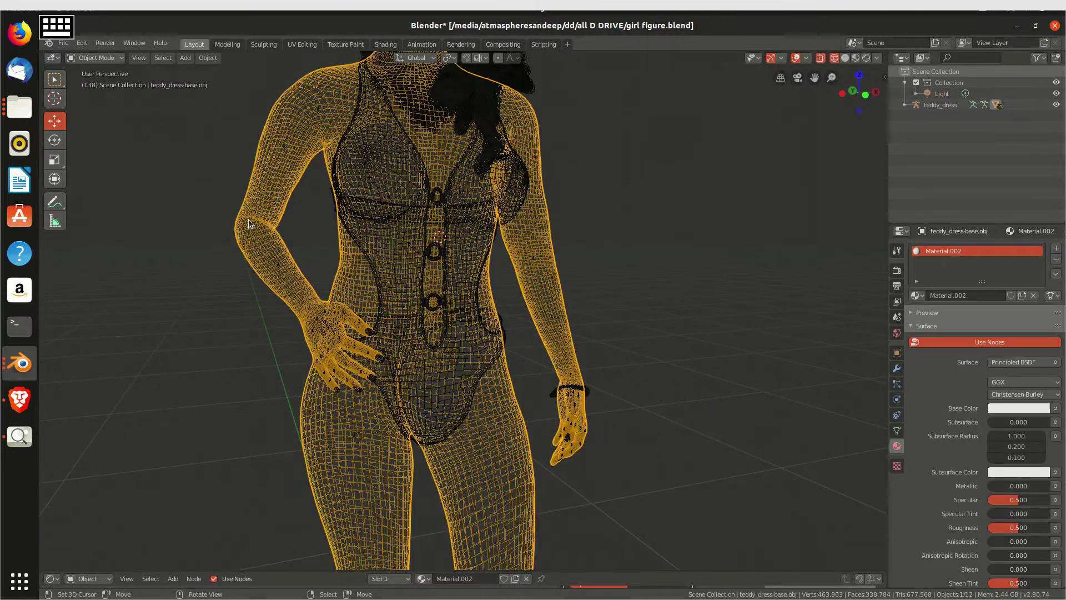
{"action": "left_click", "coordinate": [294, 438]}
{"action": "key", "text": "shift+z"}
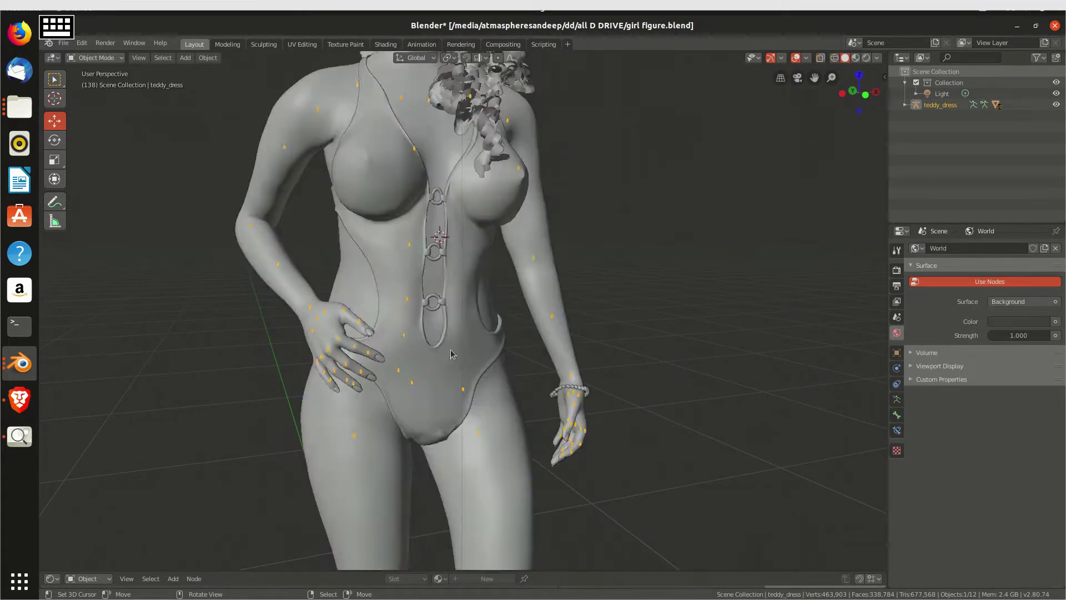
{"action": "key", "text": "shift+z"}
{"action": "mouse_move", "coordinate": [605, 367]}
{"action": "middle_mouse_down"}
{"action": "mouse_move", "coordinate": [494, 363]}
{"action": "mouse_move", "coordinate": [494, 398]}
{"action": "mouse_move", "coordinate": [431, 397]}
{"action": "mouse_move", "coordinate": [465, 353]}
{"action": "middle_mouse_up"}
{"action": "key", "text": "shift+z"}
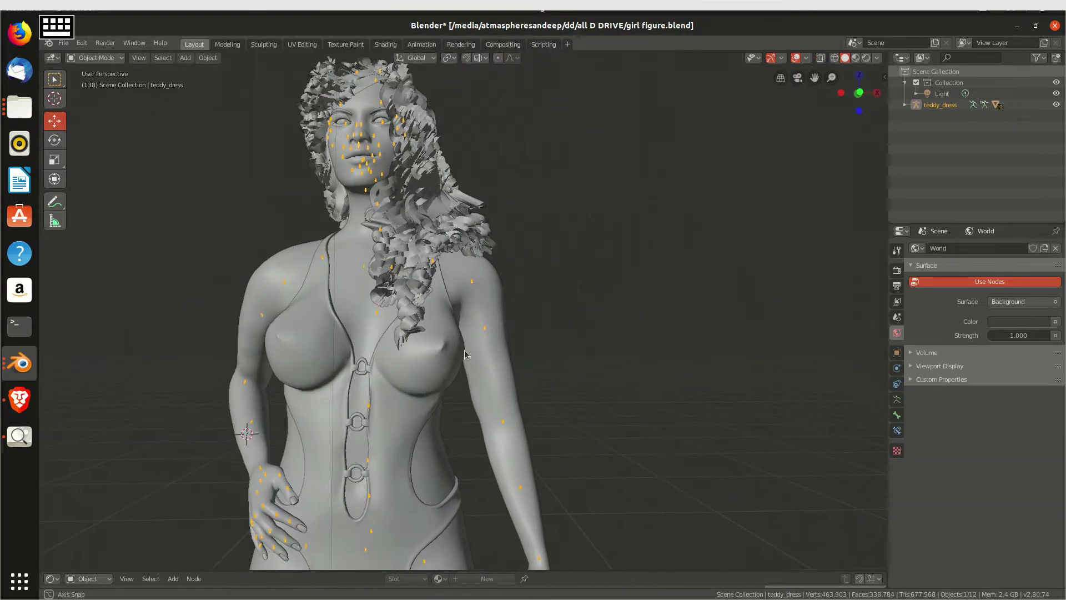
In Pose Mode, rotate the upperarm01_L bone slightly.
{"action": "left_click", "coordinate": [111, 63]}
{"action": "left_click", "coordinate": [115, 97]}
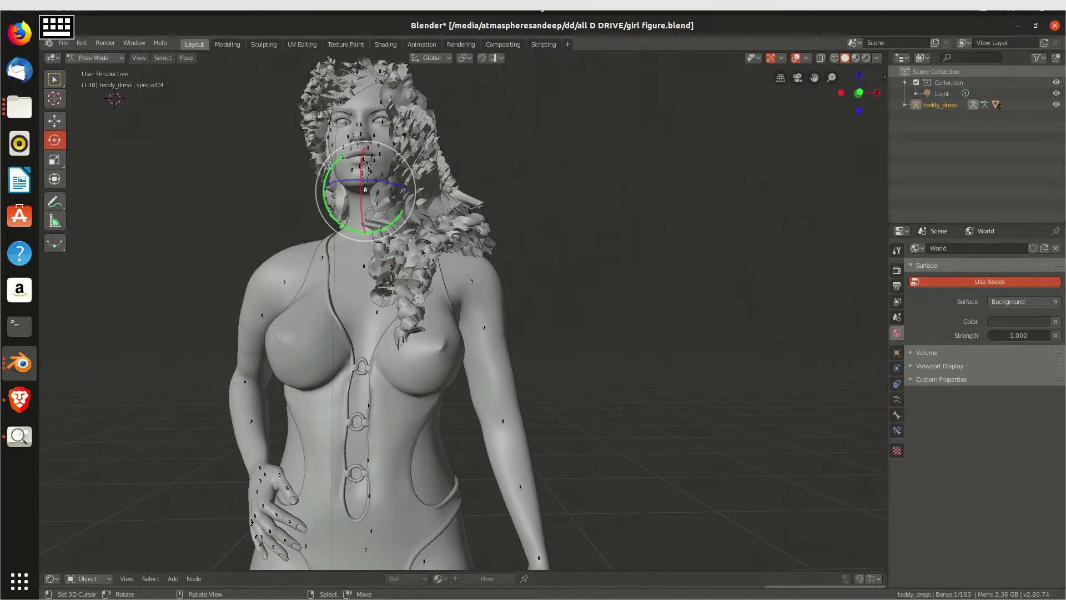
{"action": "left_click", "coordinate": [472, 302]}
{"action": "key", "text": "r"}
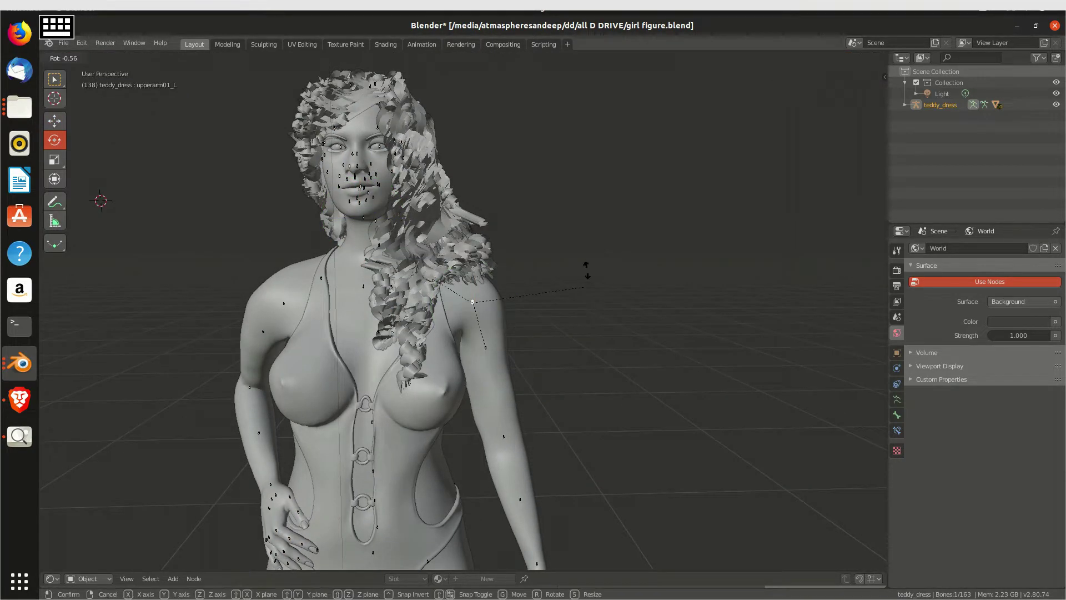
{"action": "left_click", "coordinate": [590, 292]}
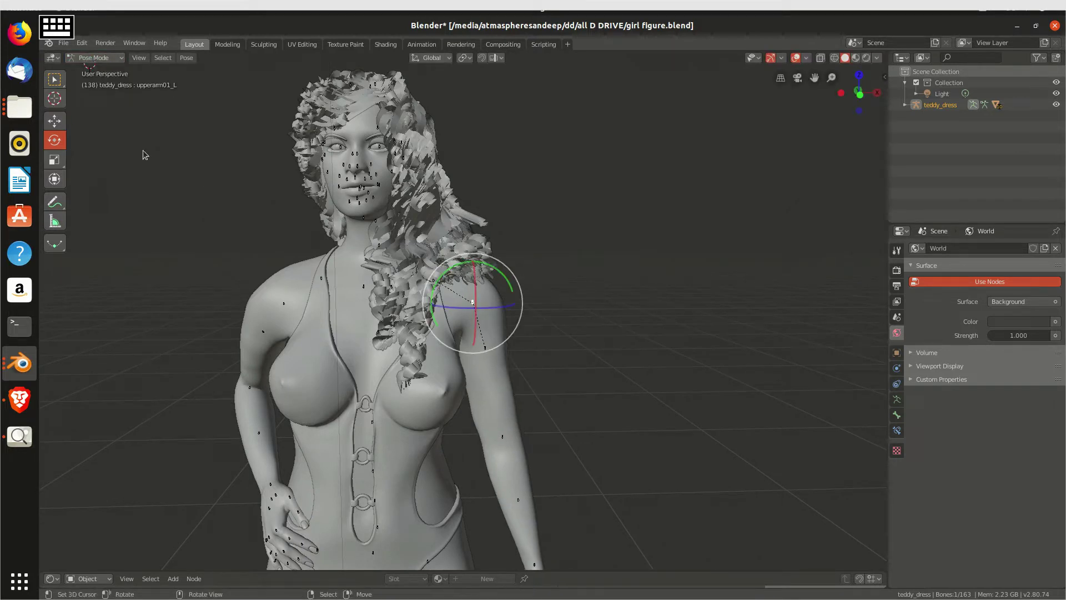
Pass through Edit Mode and return the rig to Object Mode.
{"action": "key", "text": "Tab"}
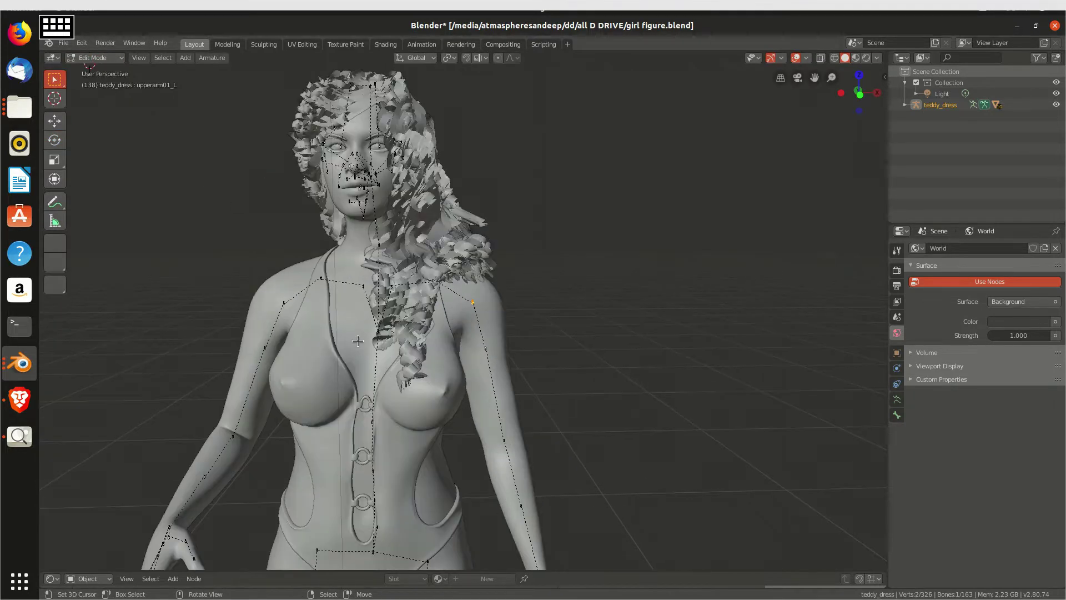
{"action": "left_click", "coordinate": [89, 59]}
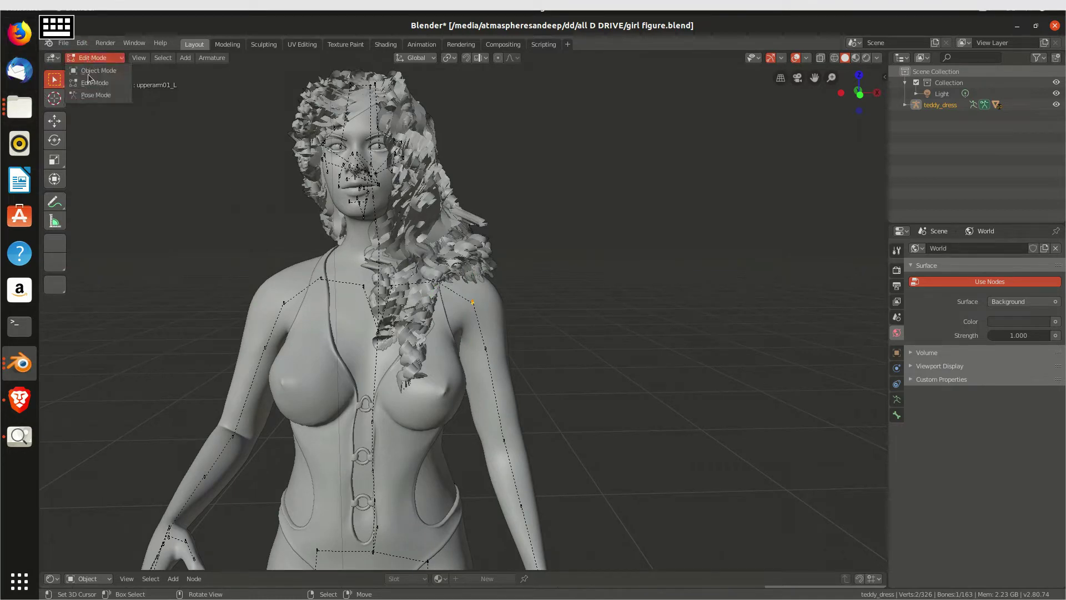
{"action": "left_click", "coordinate": [95, 71]}
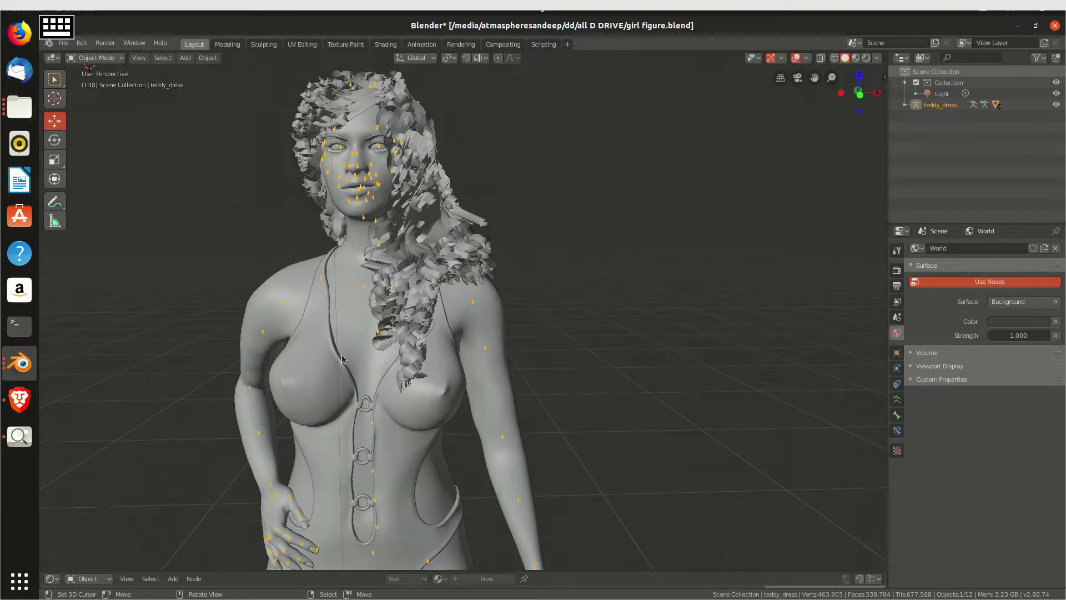
Deselect the rig and enter Edit Mode on the body mesh.
{"action": "key", "text": "alt+a"}
{"action": "middle_click_drag", "start_coordinate": [343, 359], "coordinate": [359, 317]}
{"action": "scroll", "coordinate": [358, 285], "scroll_direction": "up", "scroll_amount": 5}
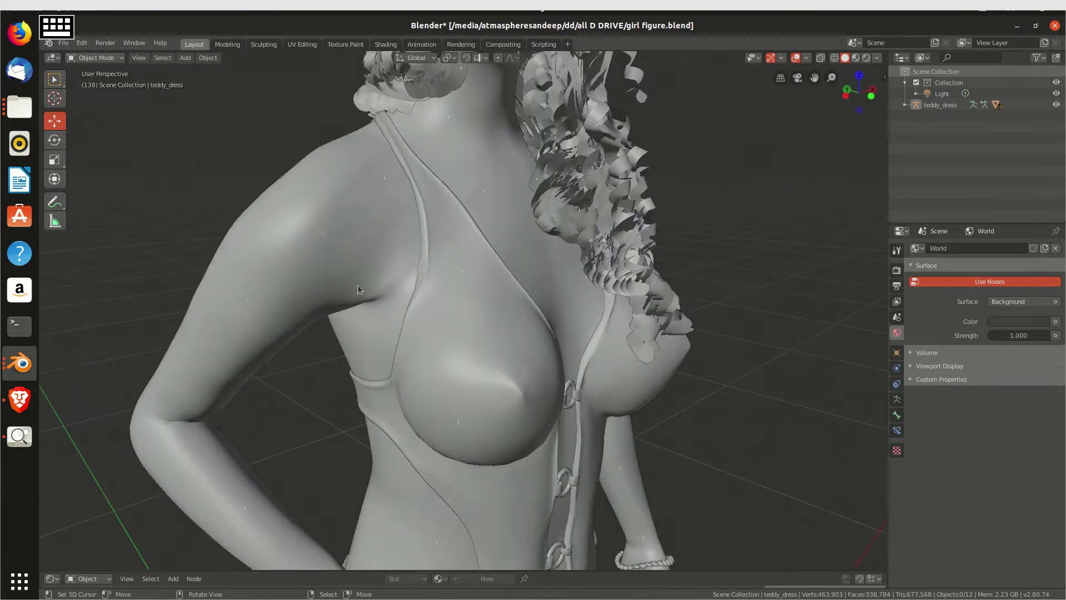
{"action": "left_click", "coordinate": [306, 255]}
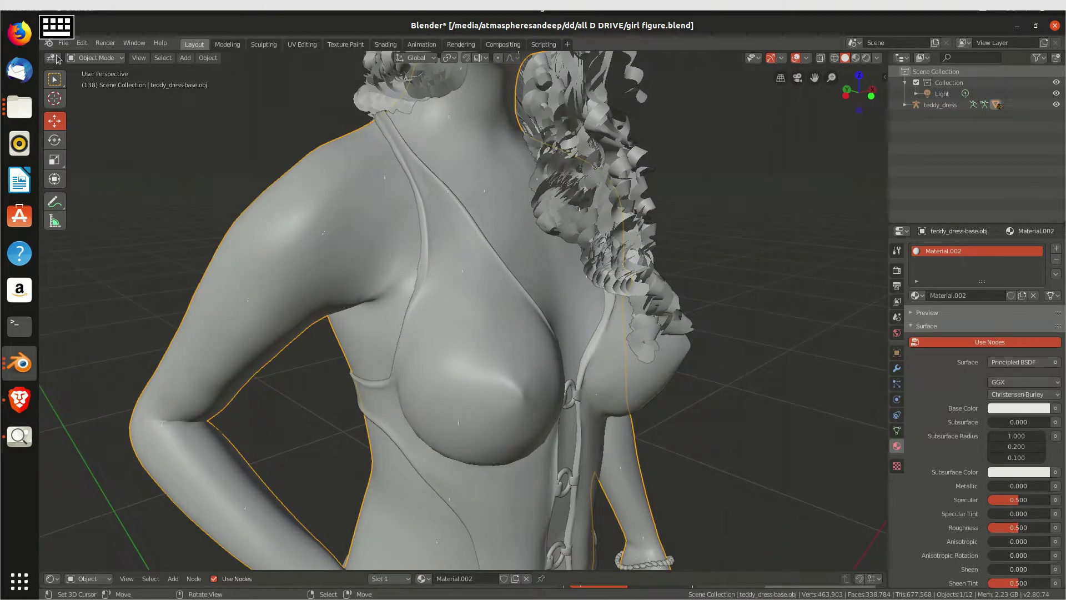
{"action": "key", "text": "Tab"}
Deselect the body's vertices, exit, and open teddy_dress-teddy in Edit Mode.
{"action": "scroll", "coordinate": [355, 311], "scroll_direction": "down", "scroll_amount": 3}
{"action": "mouse_move", "coordinate": [356, 311]}
{"action": "middle_mouse_down"}
{"action": "mouse_move", "coordinate": [344, 333]}
{"action": "mouse_move", "coordinate": [367, 338]}
{"action": "mouse_move", "coordinate": [424, 260]}
{"action": "mouse_move", "coordinate": [436, 290]}
{"action": "mouse_move", "coordinate": [422, 294]}
{"action": "mouse_move", "coordinate": [433, 289]}
{"action": "mouse_move", "coordinate": [231, 301]}
{"action": "mouse_move", "coordinate": [500, 319]}
{"action": "mouse_move", "coordinate": [590, 550]}
{"action": "middle_mouse_up"}
{"action": "key", "text": "alt+a"}
{"action": "scroll", "coordinate": [367, 339], "scroll_direction": "up", "scroll_amount": 3}
{"action": "key", "text": "Tab"}
{"action": "left_click", "coordinate": [426, 281]}
{"action": "key", "text": "Tab"}
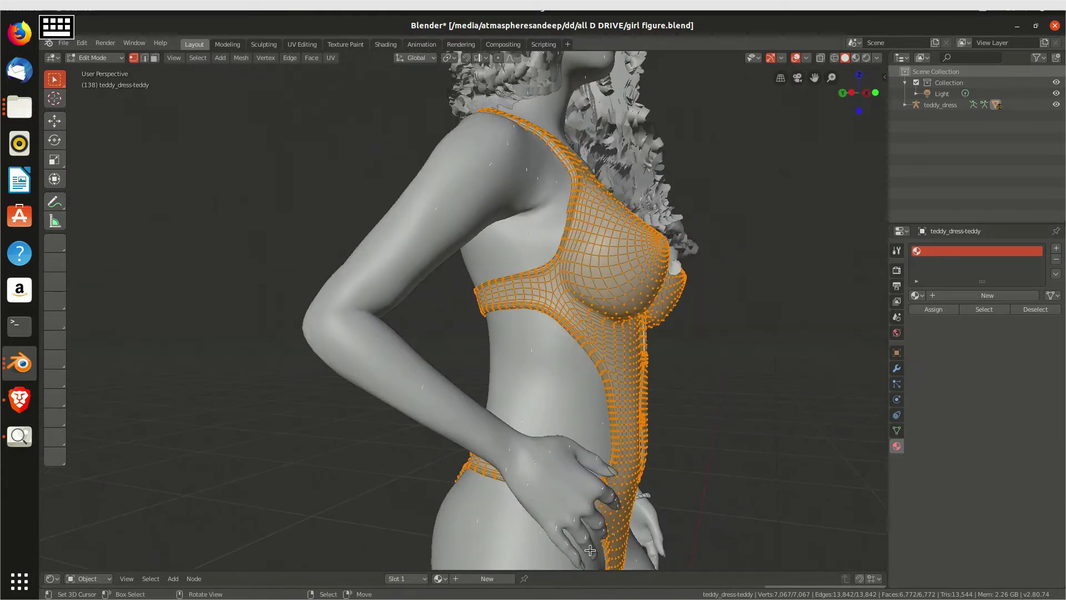
Enlarge the lower area and turn it into a UV Editor.
{"action": "mouse_move", "coordinate": [588, 570]}
{"action": "left_mouse_down"}
{"action": "mouse_move", "coordinate": [327, 381]}
{"action": "mouse_move", "coordinate": [69, 353]}
{"action": "left_mouse_up"}
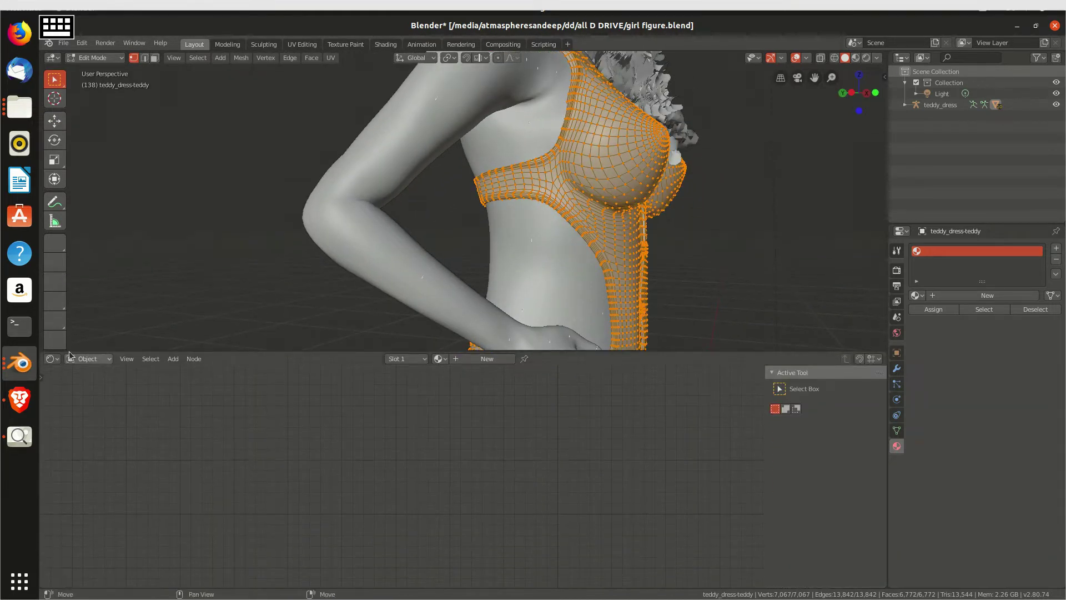
{"action": "left_click", "coordinate": [52, 358]}
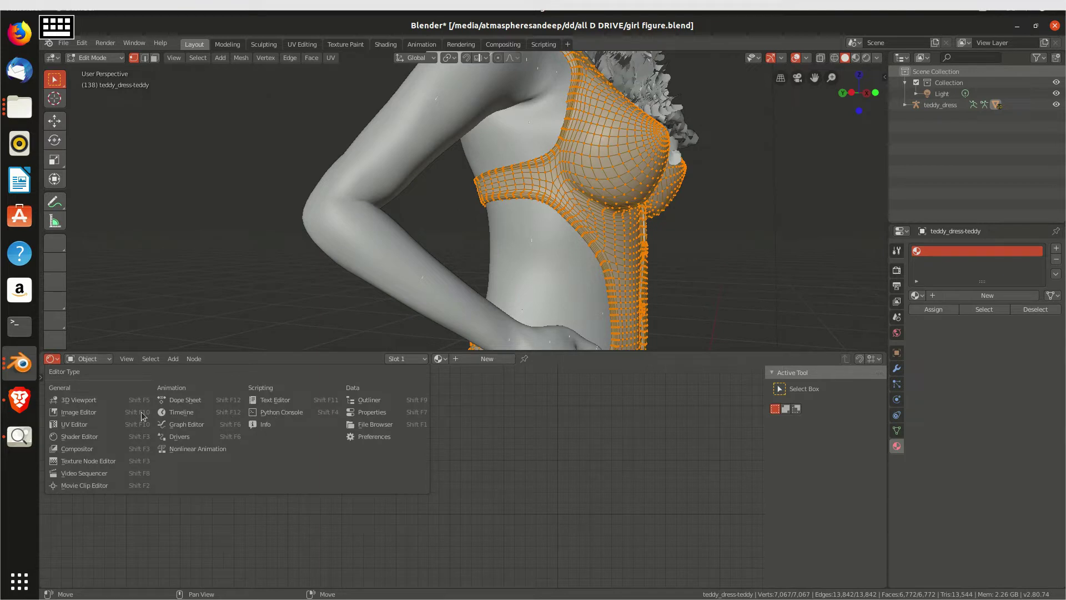
{"action": "left_click", "coordinate": [89, 424]}
{"action": "scroll", "coordinate": [572, 488], "scroll_direction": "down", "scroll_amount": 2}
{"action": "scroll", "coordinate": [481, 501], "scroll_direction": "down", "scroll_amount": 1}
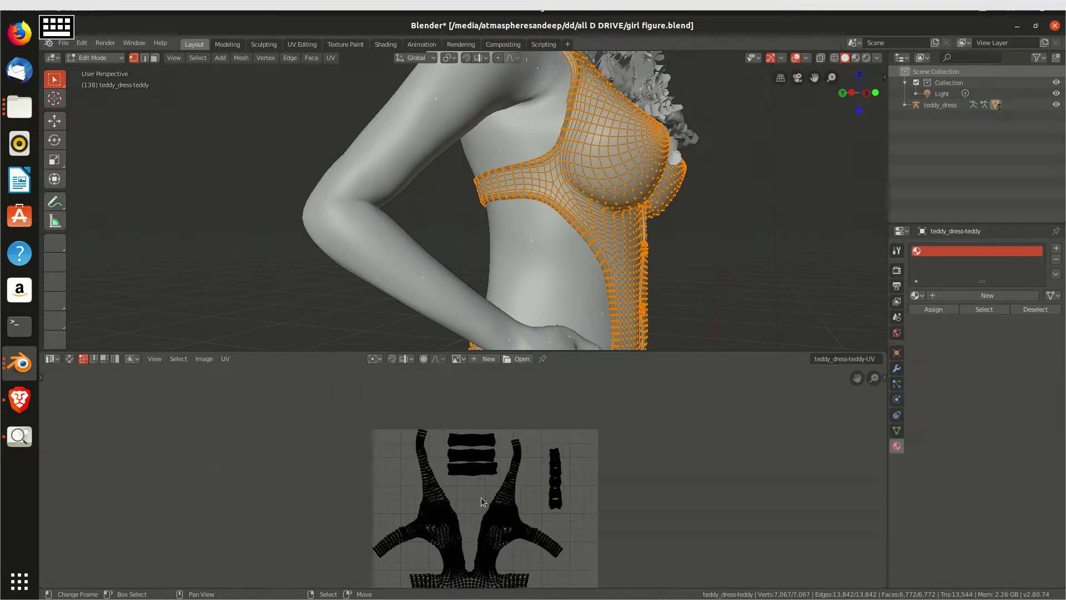
{"action": "scroll", "coordinate": [572, 322], "scroll_direction": "down", "scroll_amount": 3}
{"action": "middle_click_drag", "start_coordinate": [583, 288], "coordinate": [507, 295]}
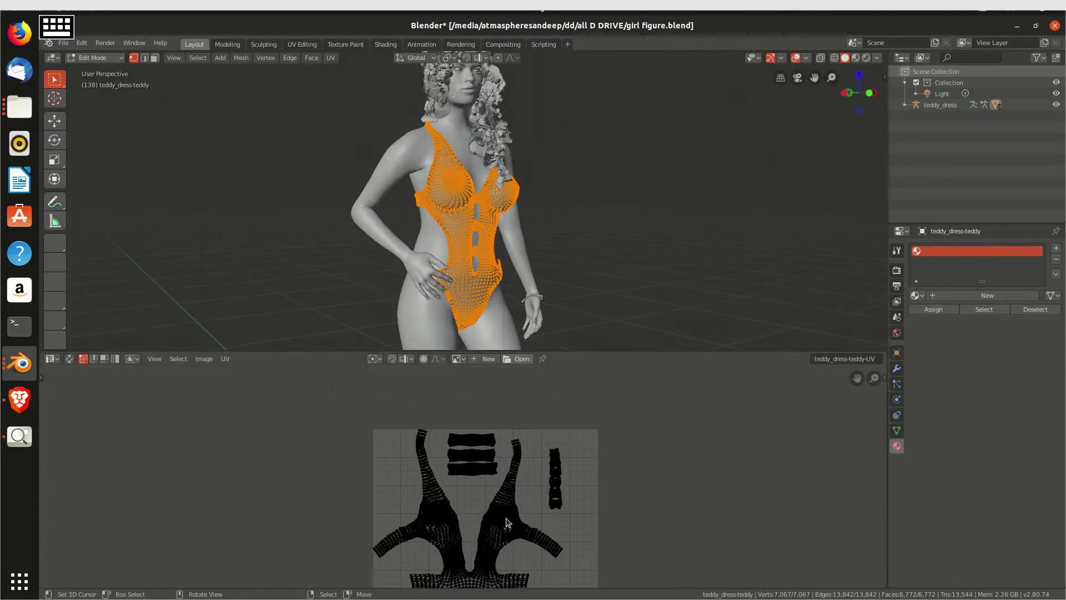
Show all teddy garment UVs, then view the hair's UV layout in Edit Mode.
{"action": "key", "text": "a"}
{"action": "key", "text": "Tab"}
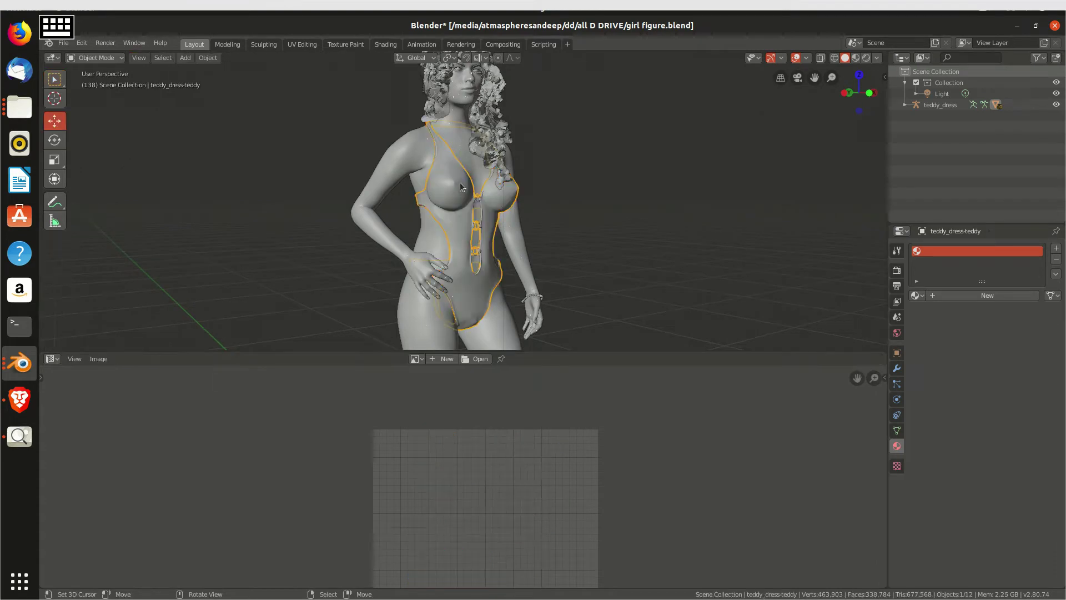
{"action": "middle_click_drag", "start_coordinate": [462, 237], "coordinate": [468, 140]}
{"action": "left_click", "coordinate": [475, 105]}
{"action": "key", "text": "Tab"}
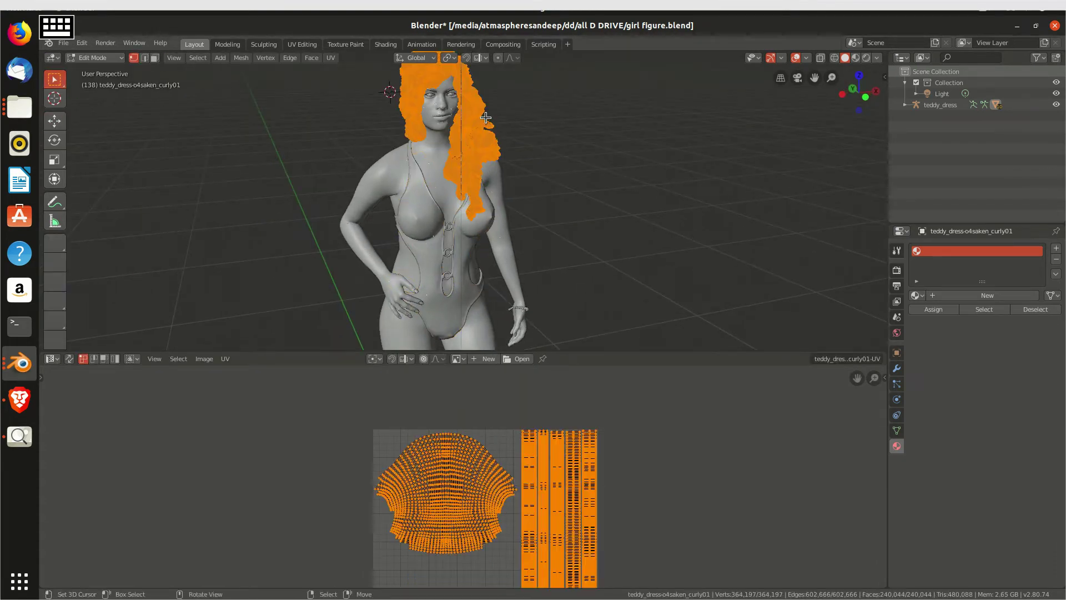
{"action": "scroll", "coordinate": [510, 480], "scroll_direction": "up", "scroll_amount": 2}
{"action": "scroll", "coordinate": [510, 481], "scroll_direction": "down", "scroll_amount": 3}
{"action": "key", "text": "Tab"}
Select all of the body base mesh to view its UVs, then return to Object Mode.
{"action": "middle_click_drag", "start_coordinate": [452, 229], "coordinate": [482, 231]}
{"action": "scroll", "coordinate": [429, 279], "scroll_direction": "up", "scroll_amount": 3}
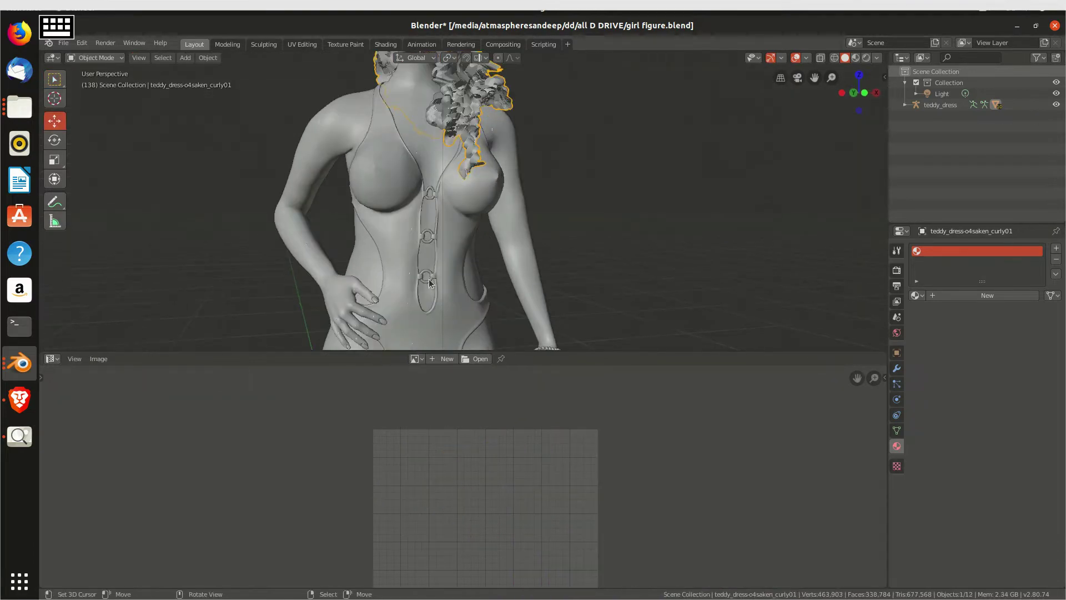
{"action": "left_click", "coordinate": [368, 262]}
{"action": "key", "text": "Tab"}
{"action": "key", "text": "a"}
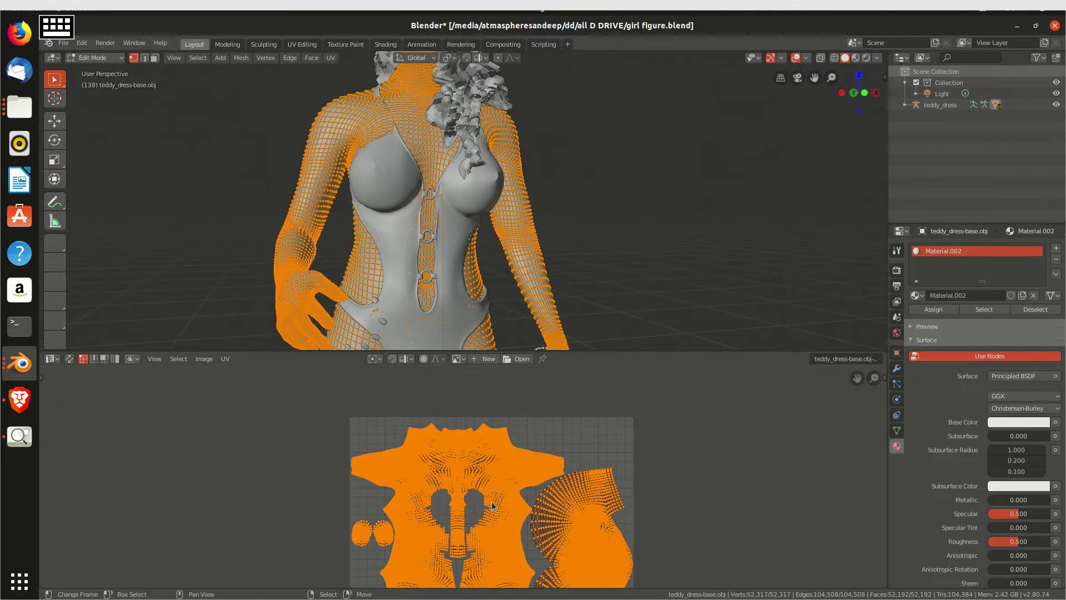
{"action": "scroll", "coordinate": [492, 505], "scroll_direction": "up", "scroll_amount": 5}
{"action": "scroll", "coordinate": [493, 503], "scroll_direction": "down", "scroll_amount": 2}
{"action": "scroll", "coordinate": [494, 500], "scroll_direction": "down", "scroll_amount": 1}
{"action": "scroll", "coordinate": [496, 495], "scroll_direction": "up", "scroll_amount": 2}
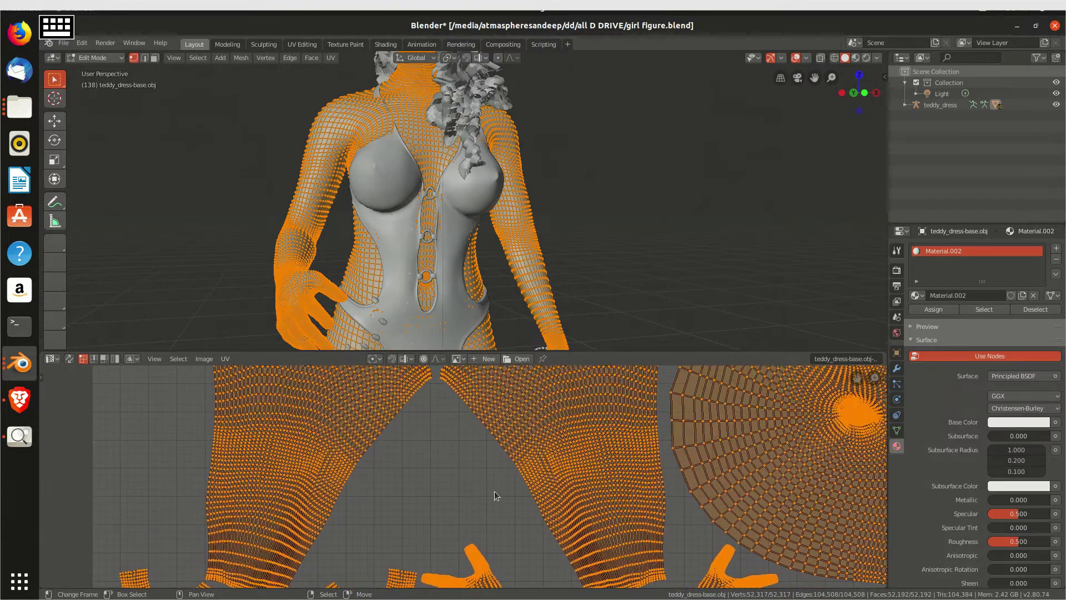
{"action": "scroll", "coordinate": [496, 496], "scroll_direction": "down", "scroll_amount": 3}
{"action": "scroll", "coordinate": [511, 488], "scroll_direction": "up", "scroll_amount": 1}
{"action": "scroll", "coordinate": [534, 481], "scroll_direction": "up", "scroll_amount": 1}
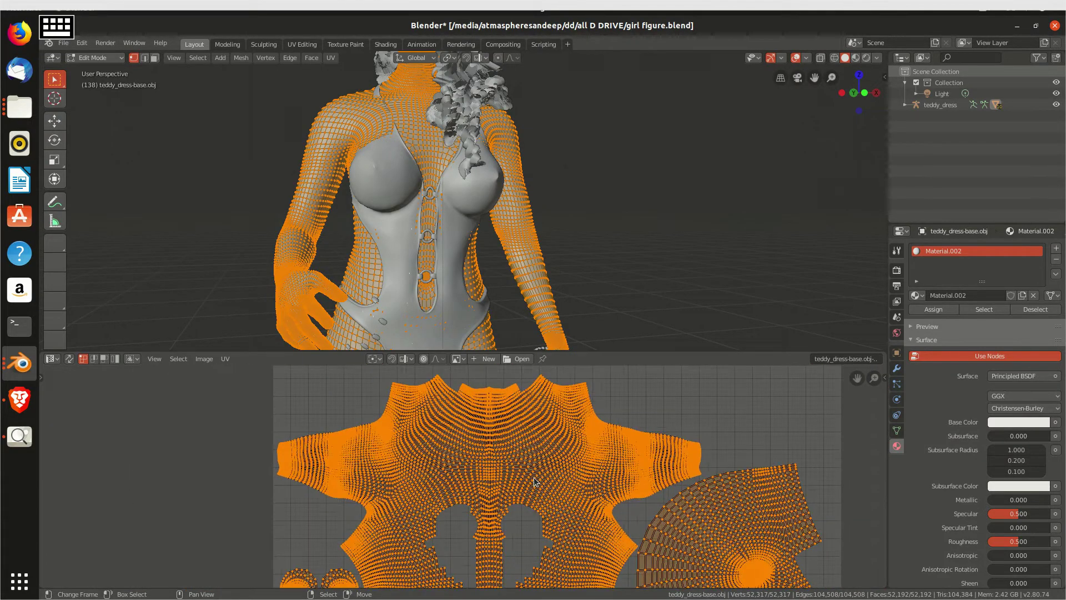
{"action": "scroll", "coordinate": [535, 481], "scroll_direction": "down", "scroll_amount": 1}
{"action": "mouse_move", "coordinate": [499, 234]}
{"action": "middle_mouse_down"}
{"action": "mouse_move", "coordinate": [501, 243]}
{"action": "mouse_move", "coordinate": [503, 84]}
{"action": "middle_mouse_up"}
{"action": "scroll", "coordinate": [501, 243], "scroll_direction": "up", "scroll_amount": 2}
{"action": "key", "text": "Tab"}
{"action": "mouse_move", "coordinate": [503, 244]}
{"action": "middle_mouse_down"}
{"action": "mouse_move", "coordinate": [506, 254]}
{"action": "mouse_move", "coordinate": [478, 252]}
{"action": "mouse_move", "coordinate": [461, 279]}
{"action": "mouse_move", "coordinate": [459, 251]}
{"action": "mouse_move", "coordinate": [432, 211]}
{"action": "mouse_move", "coordinate": [399, 238]}
{"action": "middle_mouse_up"}
Select all of the toenail mesh in Edit Mode to show its UVs, cancelling an attempted move.
{"action": "left_click", "coordinate": [305, 339]}
{"action": "key", "text": "Tab"}
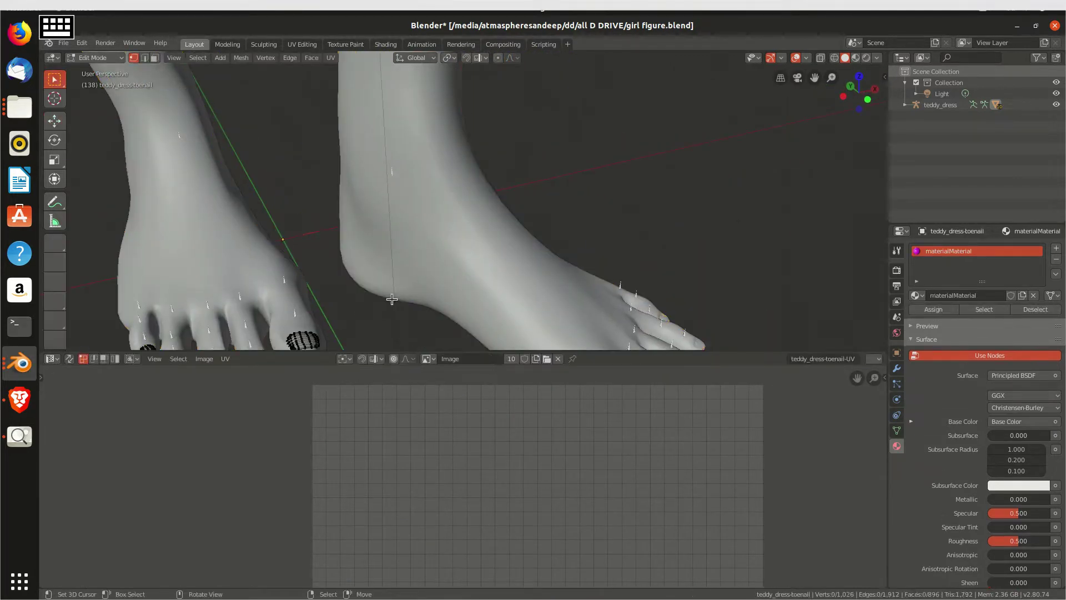
{"action": "key", "text": "a"}
{"action": "key", "text": "a"}
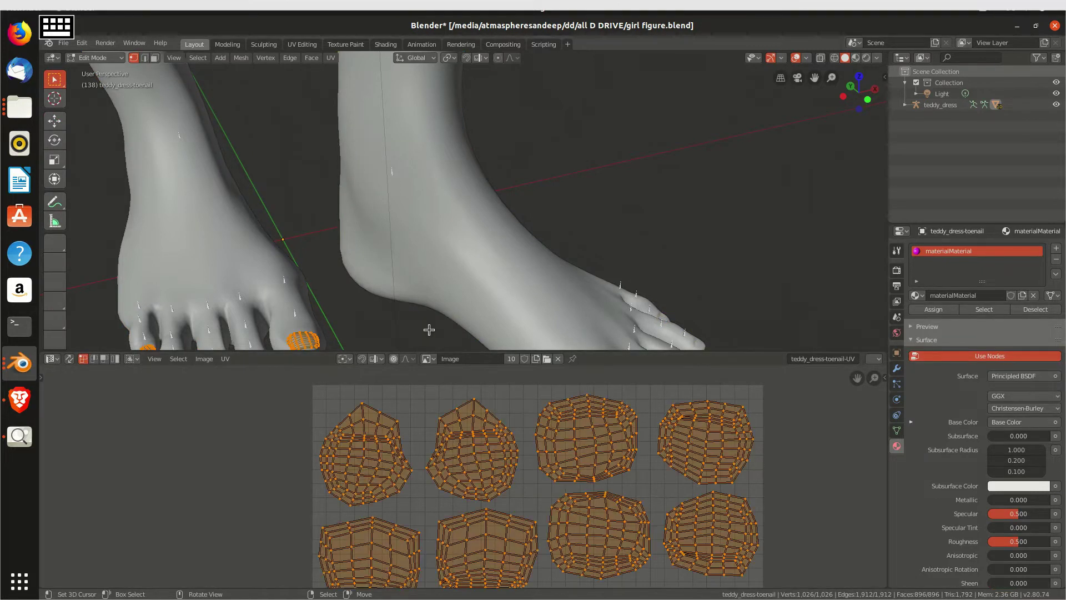
{"action": "scroll", "coordinate": [393, 291], "scroll_direction": "down", "scroll_amount": 3}
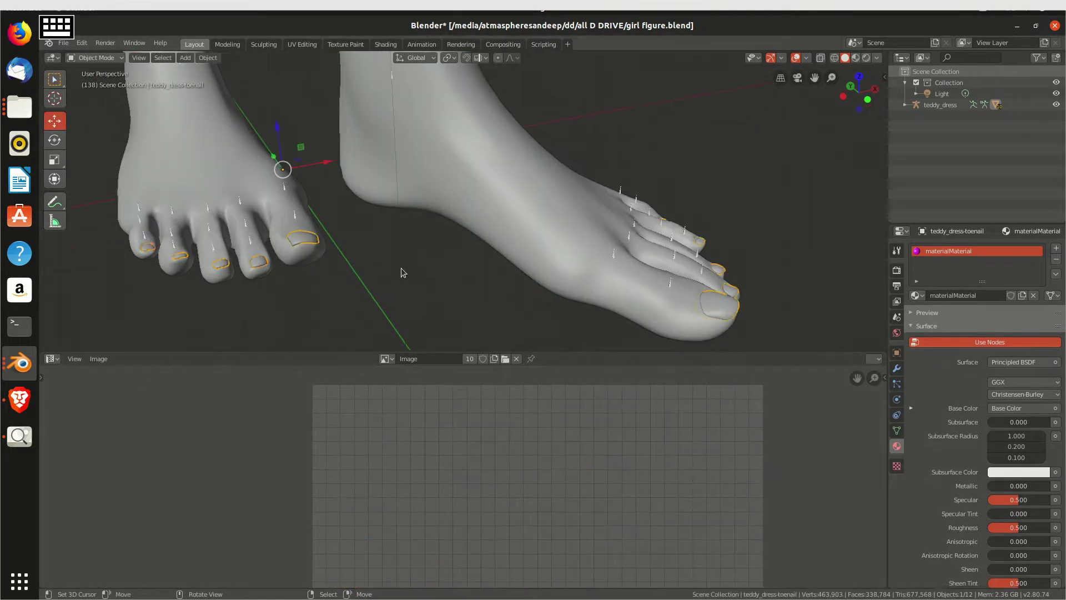
{"action": "mouse_move", "coordinate": [456, 279]}
{"action": "middle_mouse_down"}
{"action": "mouse_move", "coordinate": [441, 284]}
{"action": "mouse_move", "coordinate": [449, 281]}
{"action": "middle_mouse_up"}
{"action": "key", "text": "g"}
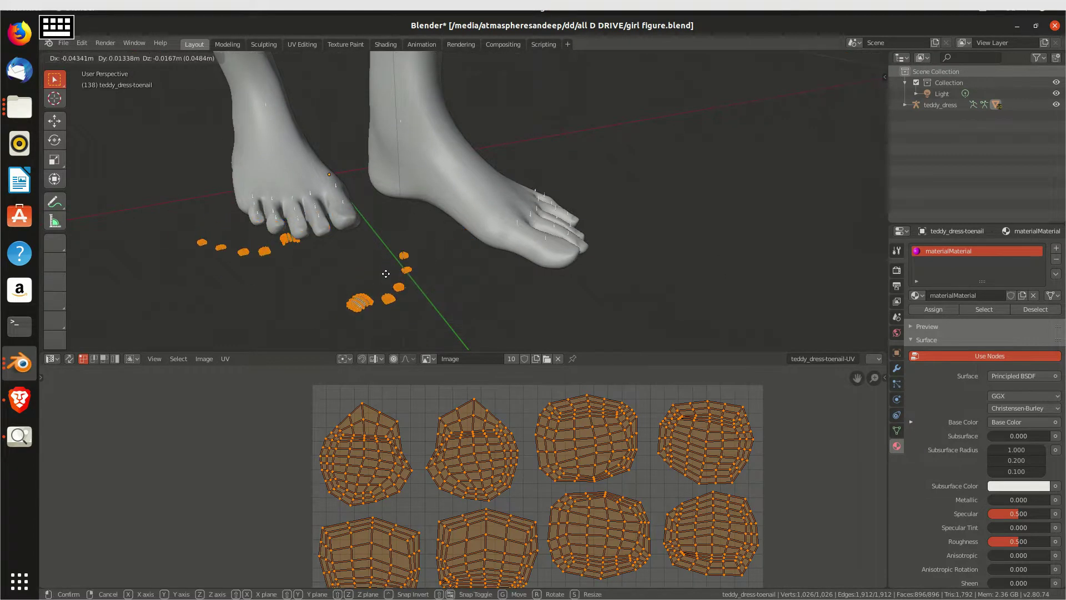
{"action": "key", "text": "Escape"}
Clear the toenail selection, orbit toward the hand and leave Edit Mode.
{"action": "middle_click_drag", "start_coordinate": [380, 264], "coordinate": [380, 270]}
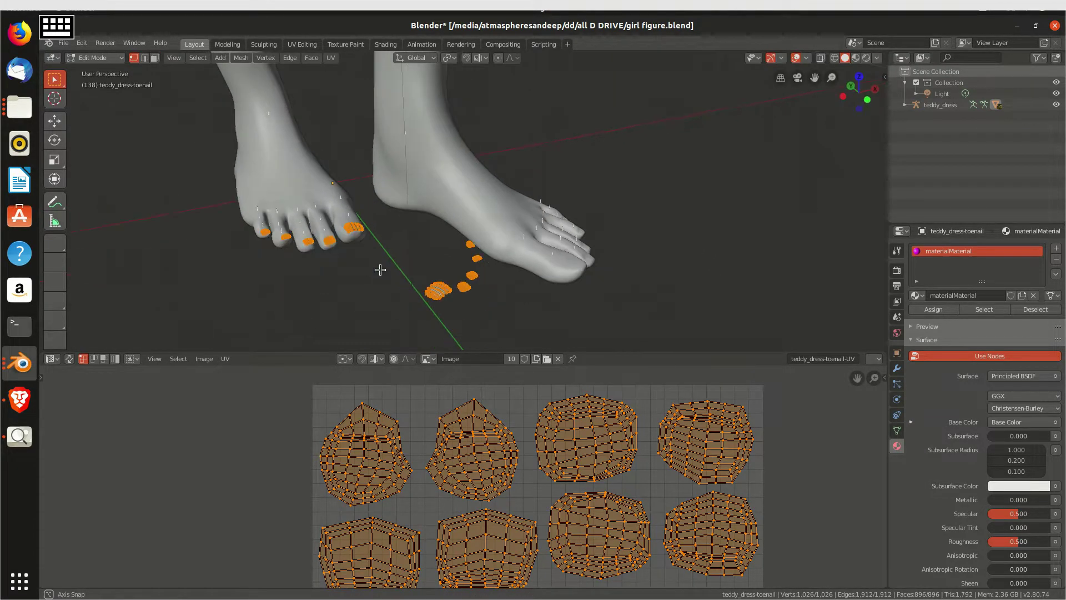
{"action": "key", "text": "alt+a"}
{"action": "scroll", "coordinate": [462, 276], "scroll_direction": "down", "scroll_amount": 2}
{"action": "scroll", "coordinate": [465, 257], "scroll_direction": "up", "scroll_amount": 4, "text": "shift"}
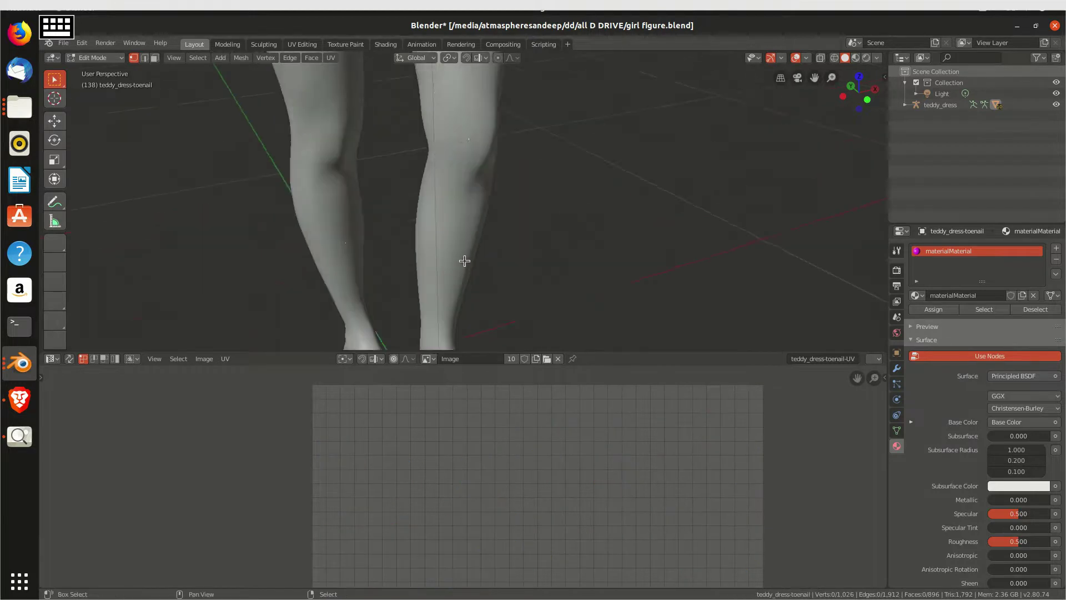
{"action": "scroll", "coordinate": [461, 256], "scroll_direction": "up", "scroll_amount": 4, "text": "shift"}
{"action": "scroll", "coordinate": [426, 253], "scroll_direction": "up", "scroll_amount": 3, "text": "shift"}
{"action": "middle_click_drag", "start_coordinate": [426, 253], "coordinate": [360, 222]}
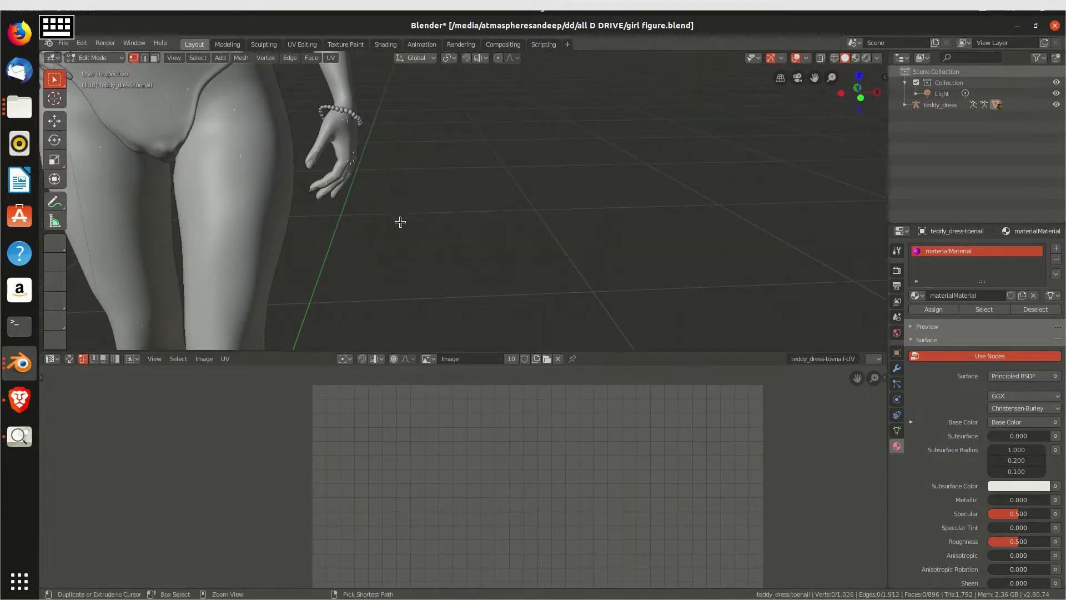
{"action": "scroll", "coordinate": [400, 222], "scroll_direction": "up", "scroll_amount": 3, "text": "ctrl"}
{"action": "scroll", "coordinate": [454, 187], "scroll_direction": "up", "scroll_amount": 3, "text": "ctrl"}
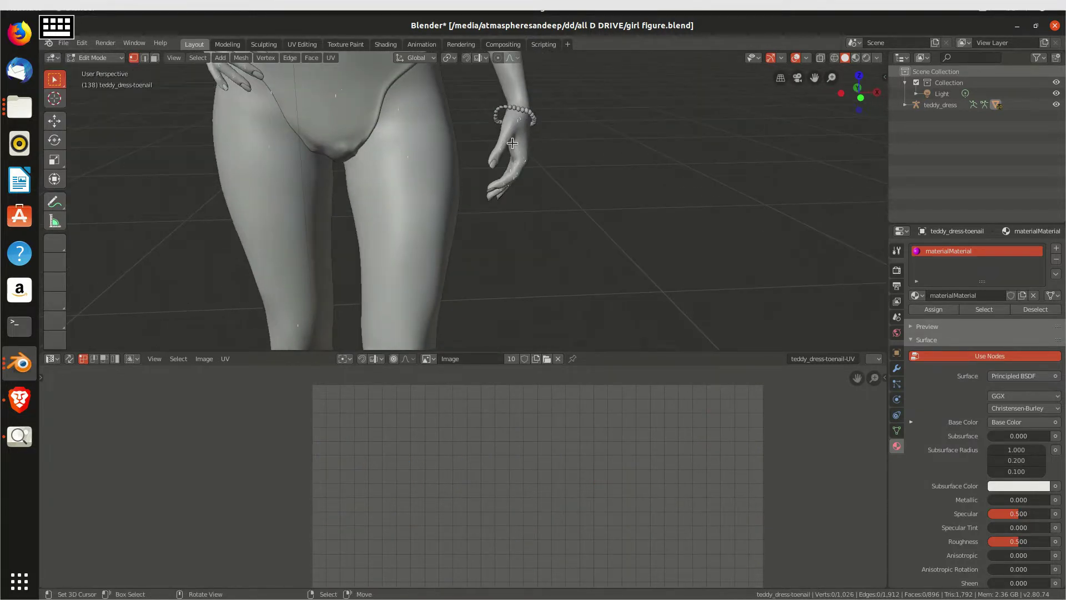
{"action": "scroll", "coordinate": [446, 185], "scroll_direction": "up", "scroll_amount": 2}
{"action": "key", "text": "Tab"}
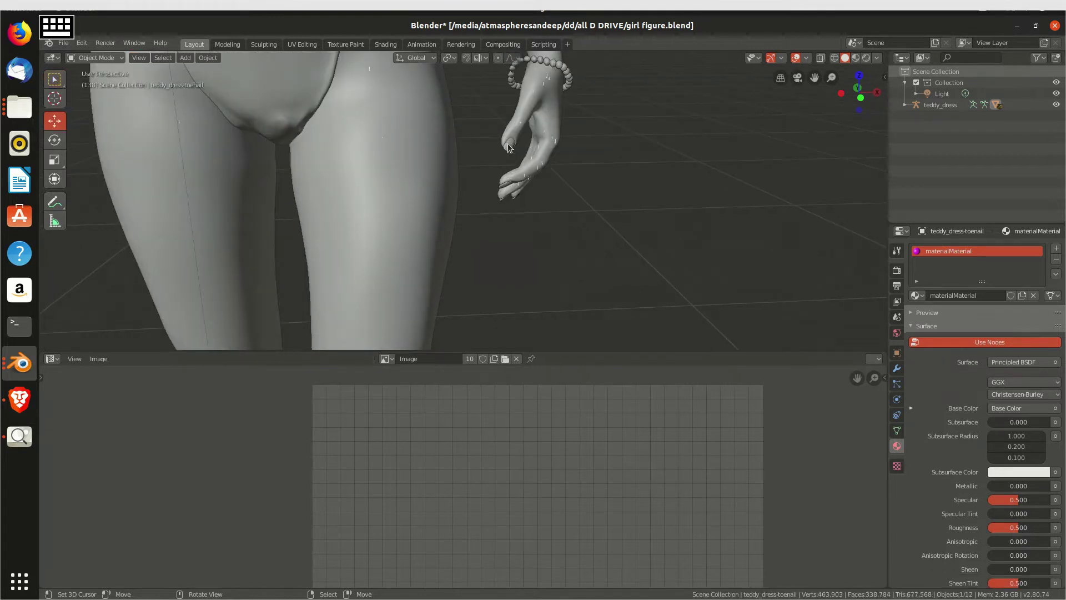
Select all fingernail geometry in Edit Mode to show its UVs, then exit.
{"action": "left_click", "coordinate": [511, 147]}
{"action": "key", "text": "Tab"}
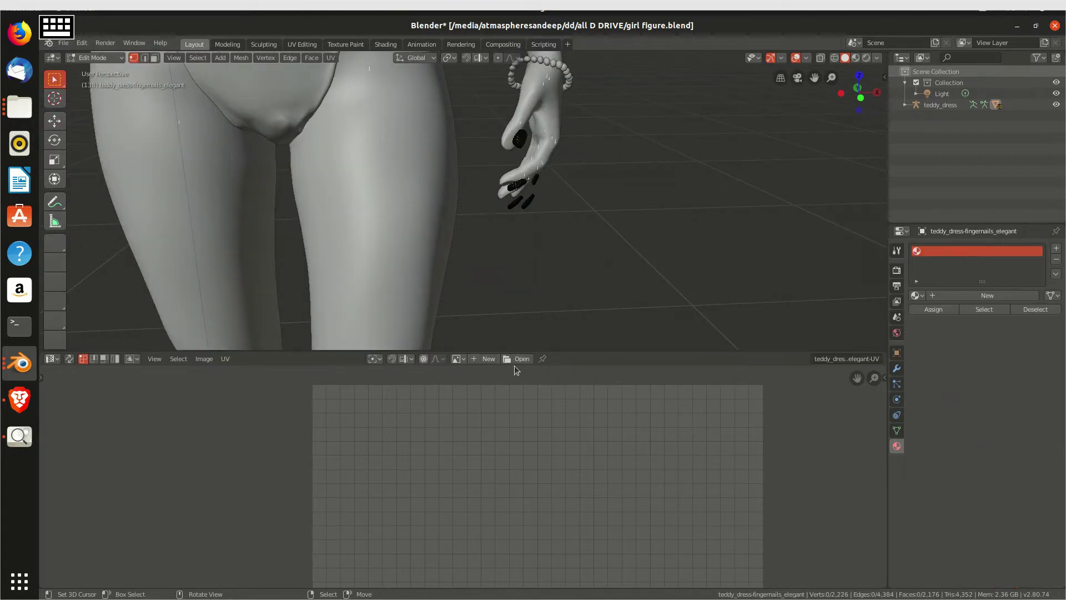
{"action": "key", "text": "a"}
{"action": "key", "text": "a"}
{"action": "scroll", "coordinate": [488, 461], "scroll_direction": "up", "scroll_amount": 2}
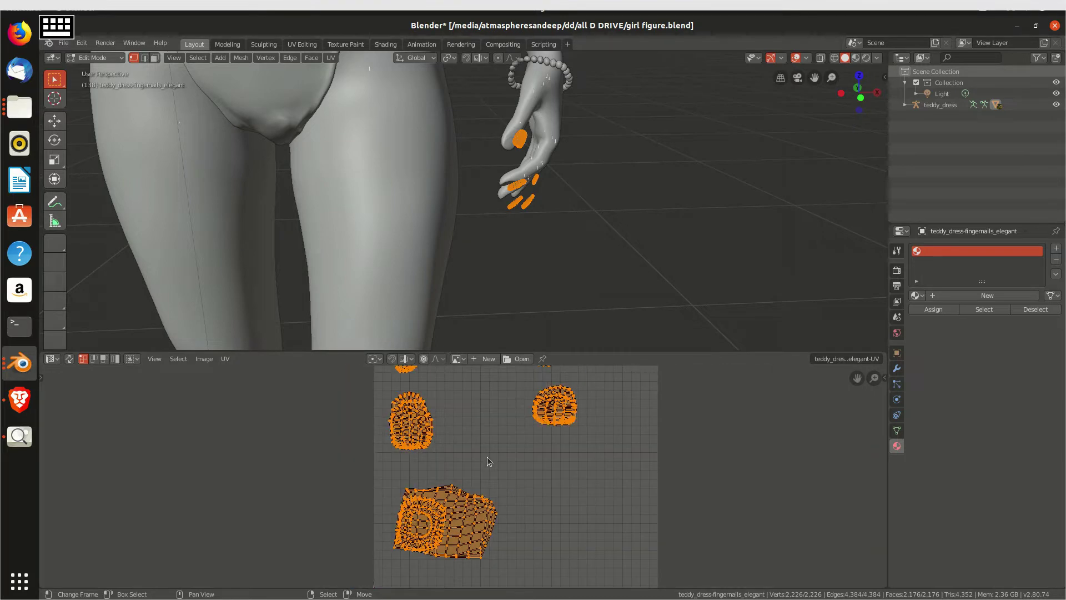
{"action": "key", "text": "Tab"}
{"action": "scroll", "coordinate": [511, 202], "scroll_direction": "down", "scroll_amount": 2}
Switch to front view and enlarge the 3D viewport area.
{"action": "scroll", "coordinate": [455, 219], "scroll_direction": "down", "scroll_amount": 2}
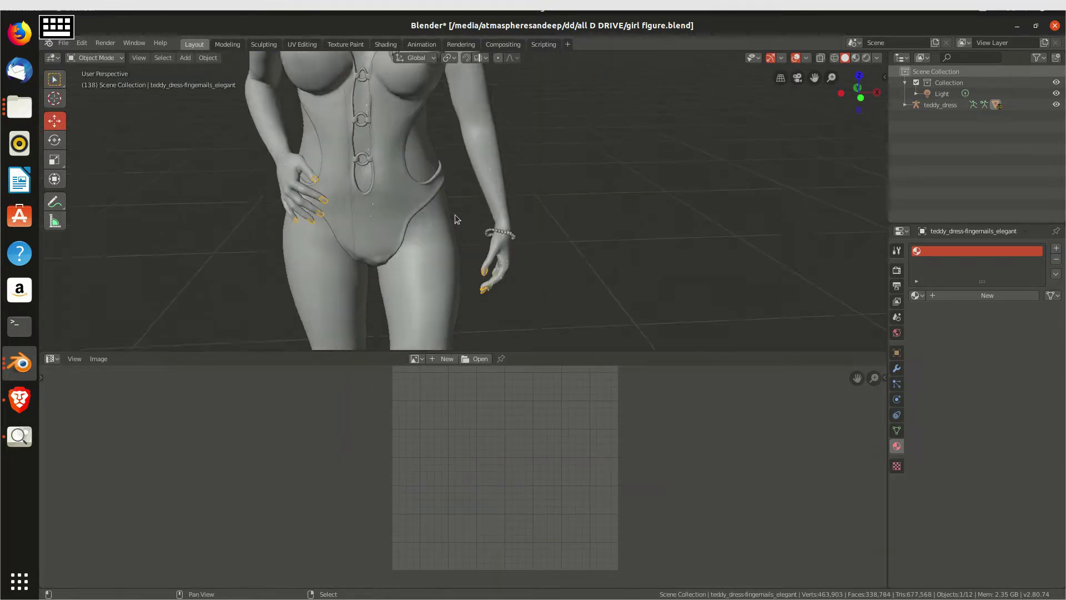
{"action": "scroll", "coordinate": [455, 215], "scroll_direction": "up", "scroll_amount": 3, "text": "shift"}
{"action": "scroll", "coordinate": [432, 232], "scroll_direction": "up", "scroll_amount": 2, "text": "shift"}
{"action": "scroll", "coordinate": [421, 234], "scroll_direction": "up", "scroll_amount": 3, "text": "shift"}
{"action": "scroll", "coordinate": [448, 221], "scroll_direction": "up", "scroll_amount": 2, "text": "shift"}
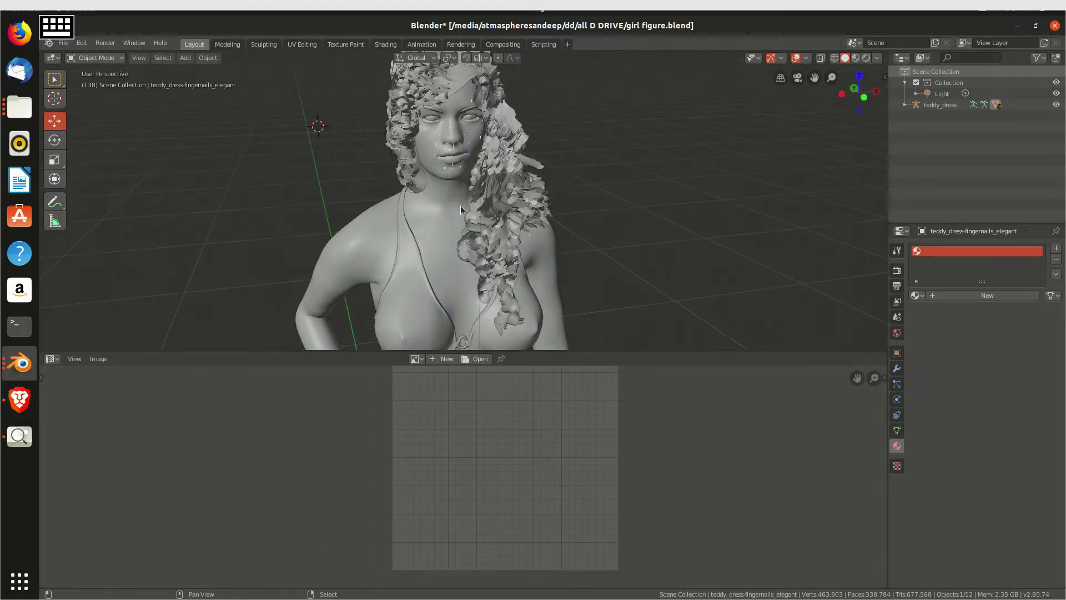
{"action": "key", "text": "KP_1"}
{"action": "scroll", "coordinate": [455, 201], "scroll_direction": "down", "scroll_amount": 2}
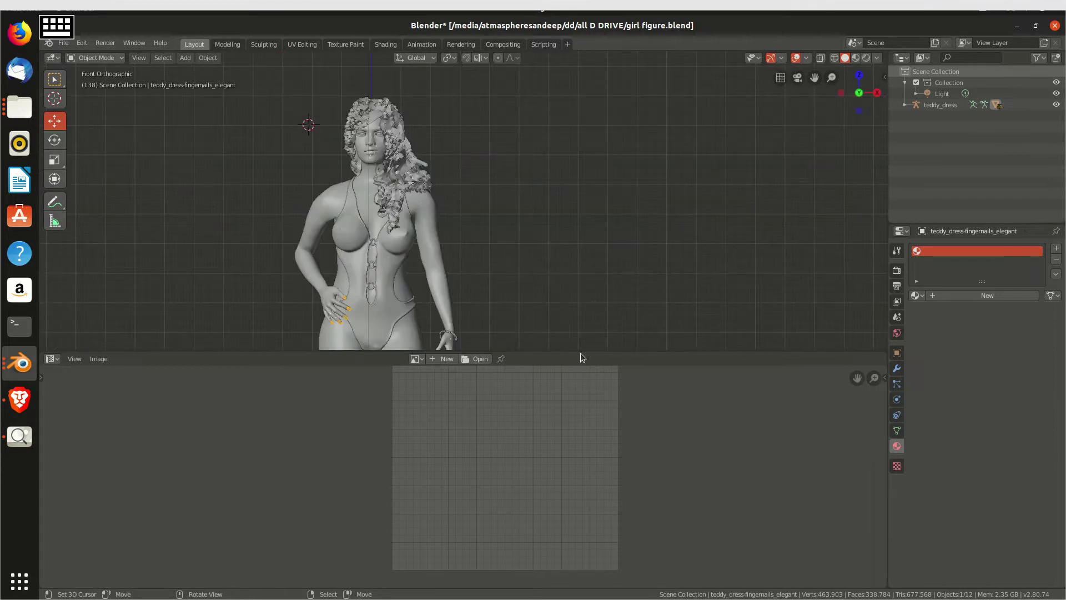
{"action": "left_click_drag", "start_coordinate": [575, 350], "coordinate": [575, 460]}
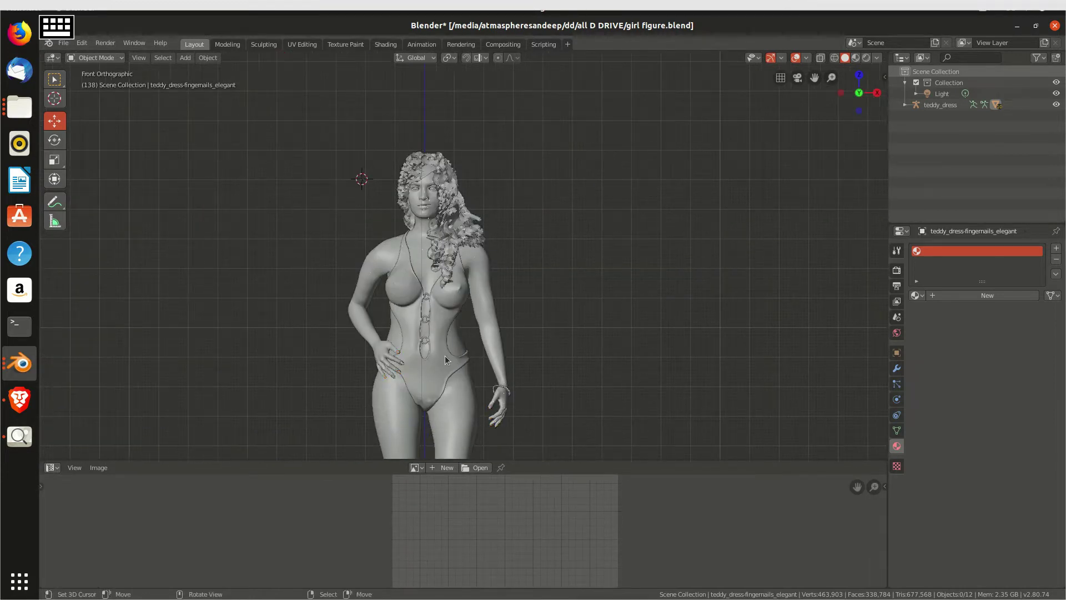
Hide the curly hair and the bald head mesh.
{"action": "scroll", "coordinate": [358, 288], "scroll_direction": "up", "scroll_amount": 3}
{"action": "scroll", "coordinate": [358, 288], "scroll_direction": "up", "scroll_amount": 1}
{"action": "scroll", "coordinate": [358, 288], "scroll_direction": "up", "scroll_amount": 2}
{"action": "scroll", "coordinate": [444, 222], "scroll_direction": "up", "scroll_amount": 2}
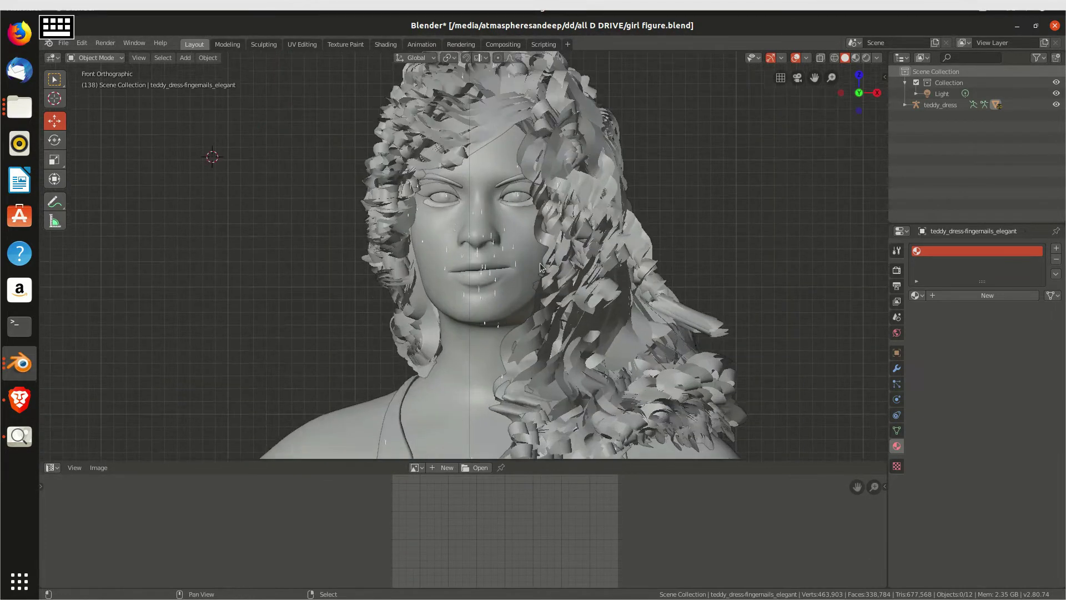
{"action": "scroll", "coordinate": [547, 150], "scroll_direction": "up", "scroll_amount": 2, "text": "shift"}
{"action": "left_click", "coordinate": [547, 150]}
{"action": "key", "text": "h"}
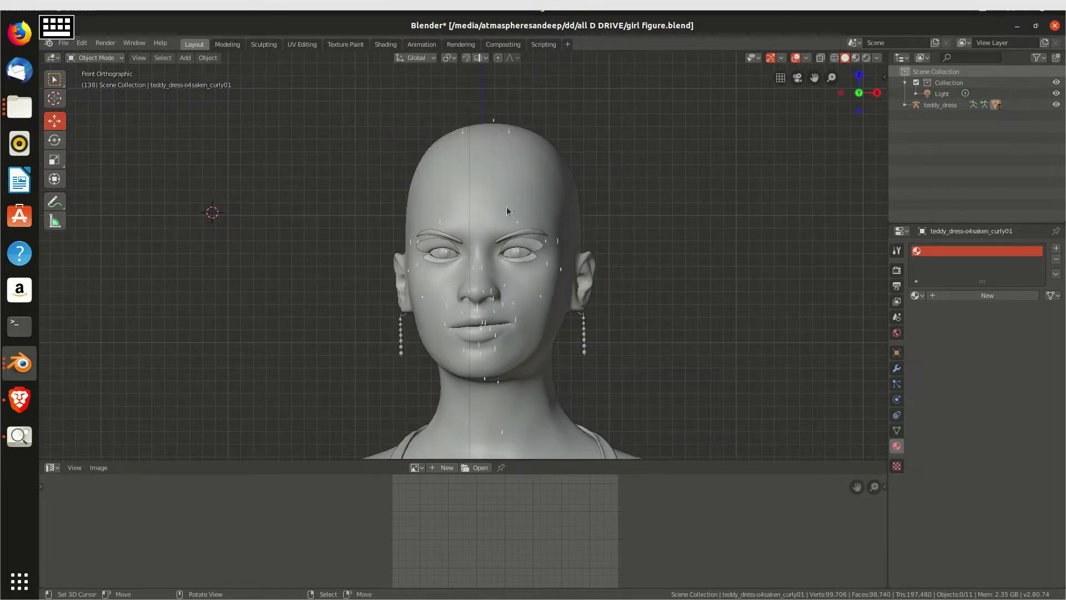
{"action": "left_click", "coordinate": [506, 208]}
{"action": "key", "text": "h"}
View the eyes from the right side in wireframe and select the teddy_dress armature.
{"action": "mouse_move", "coordinate": [511, 204]}
{"action": "middle_mouse_down"}
{"action": "mouse_move", "coordinate": [464, 310]}
{"action": "mouse_move", "coordinate": [470, 261]}
{"action": "middle_mouse_up"}
{"action": "key", "text": "KP_3"}
{"action": "scroll", "coordinate": [568, 275], "scroll_direction": "up", "scroll_amount": 3}
{"action": "scroll", "coordinate": [566, 294], "scroll_direction": "up", "scroll_amount": 3}
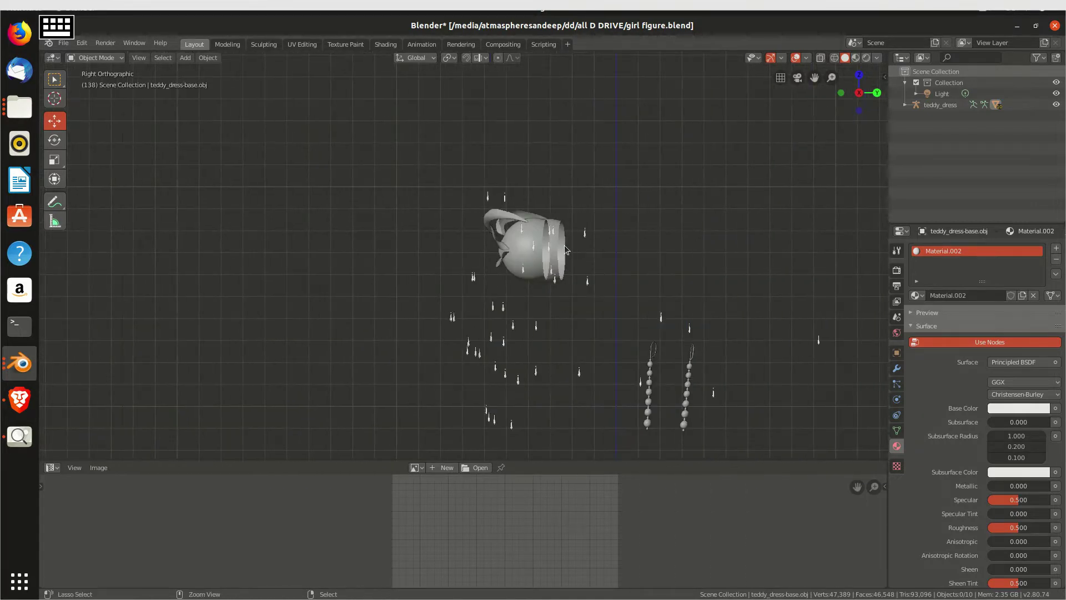
{"action": "scroll", "coordinate": [574, 243], "scroll_direction": "up", "scroll_amount": 2}
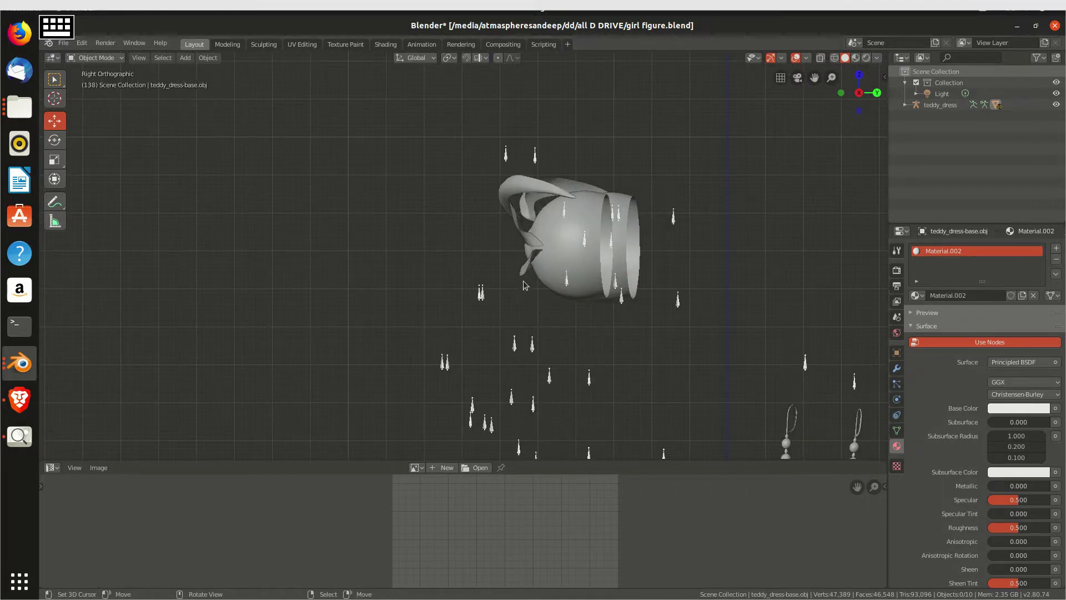
{"action": "key", "text": "shift+z"}
{"action": "scroll", "coordinate": [718, 228], "scroll_direction": "up", "scroll_amount": 3}
{"action": "scroll", "coordinate": [718, 228], "scroll_direction": "down", "scroll_amount": 1}
{"action": "left_click", "coordinate": [728, 221]}
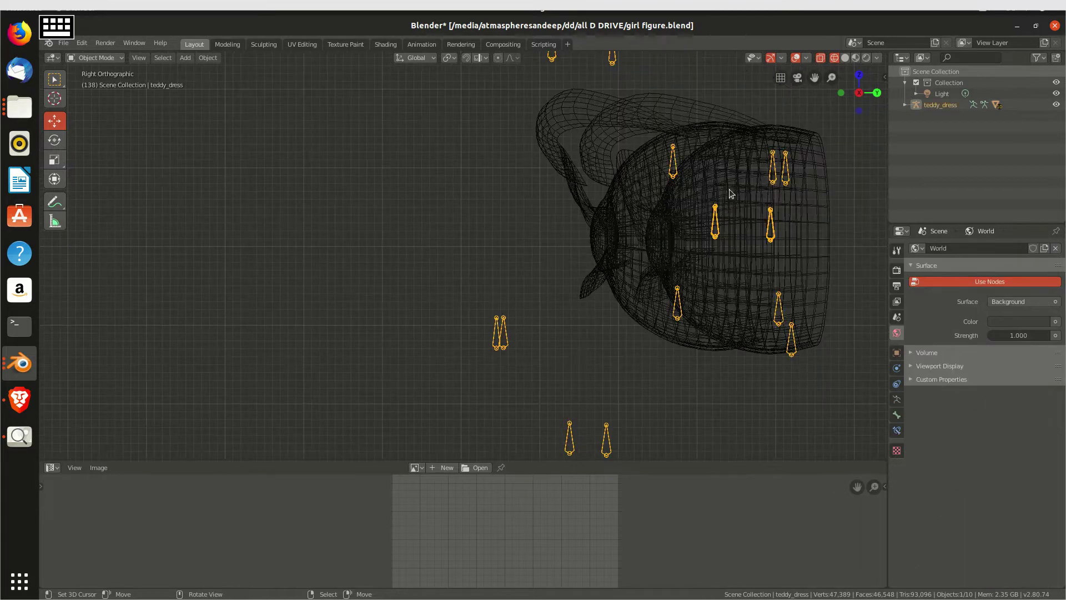
Select the eyeball mesh in solid shading, select all its vertices, and view it from front and side.
{"action": "left_click", "coordinate": [731, 197]}
{"action": "key", "text": "KP_1"}
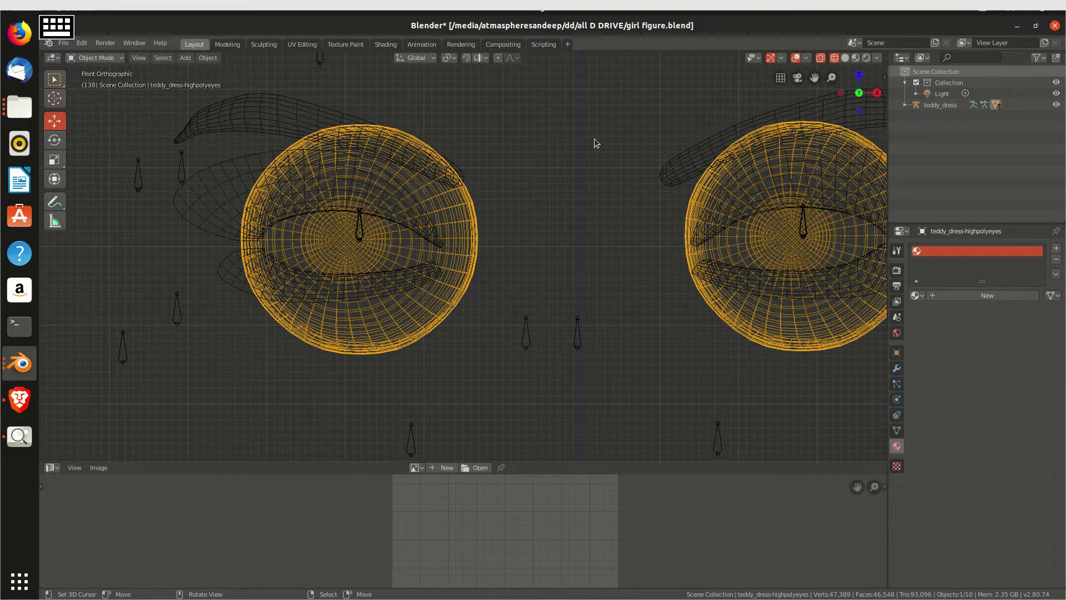
{"action": "key", "text": "shift+z"}
{"action": "key", "text": "Tab"}
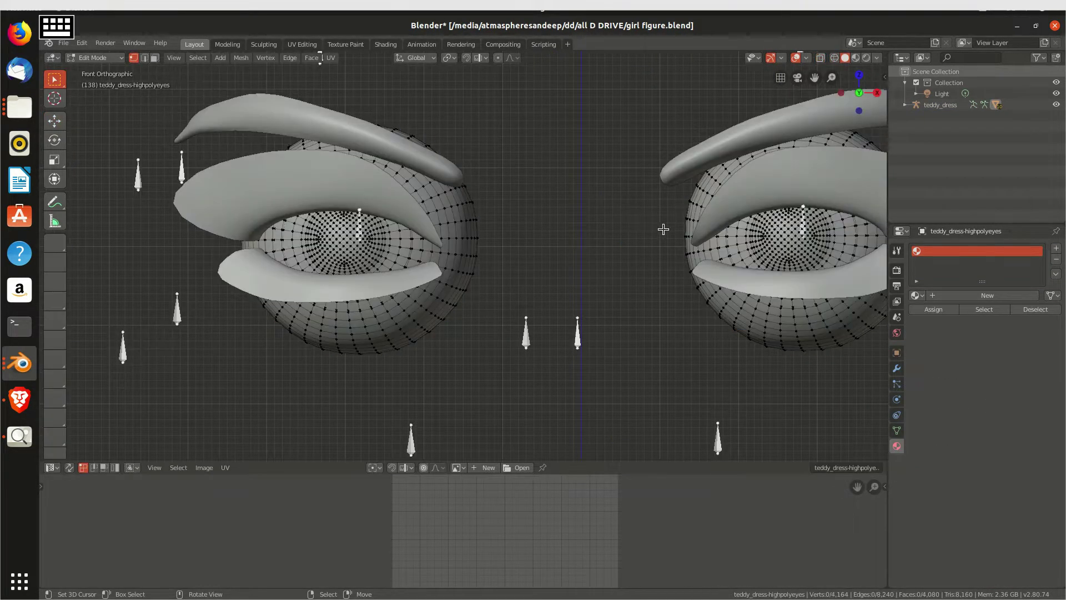
{"action": "key", "text": "a"}
{"action": "key", "text": "KP_3"}
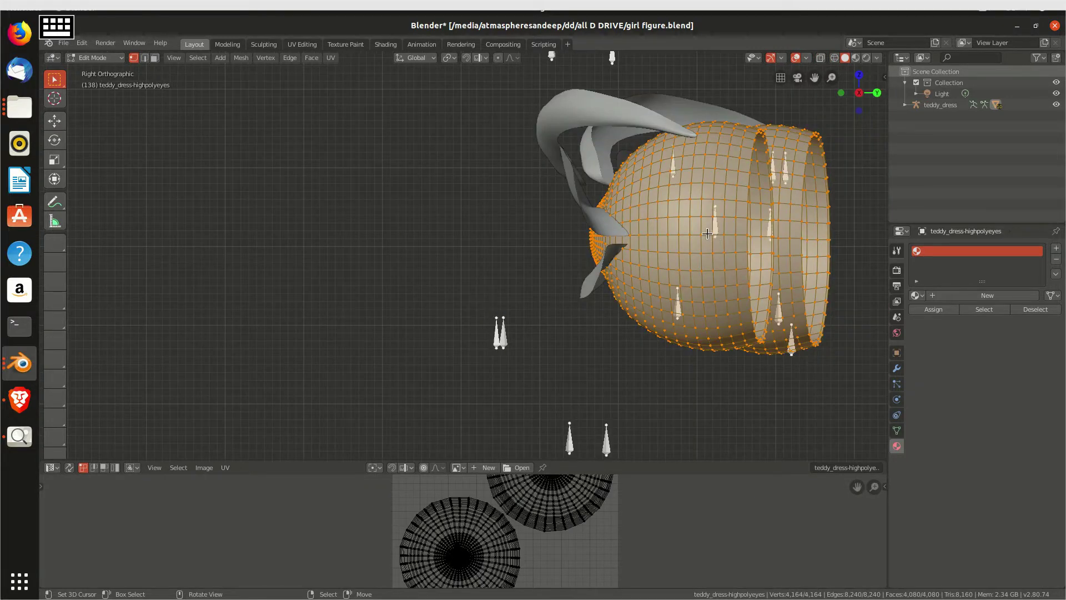
Select each of the two connected eye rings with Ctrl+L, then the whole eye mesh.
{"action": "key", "text": "alt+a"}
{"action": "left_click", "coordinate": [765, 218]}
{"action": "key", "text": "ctrl+l"}
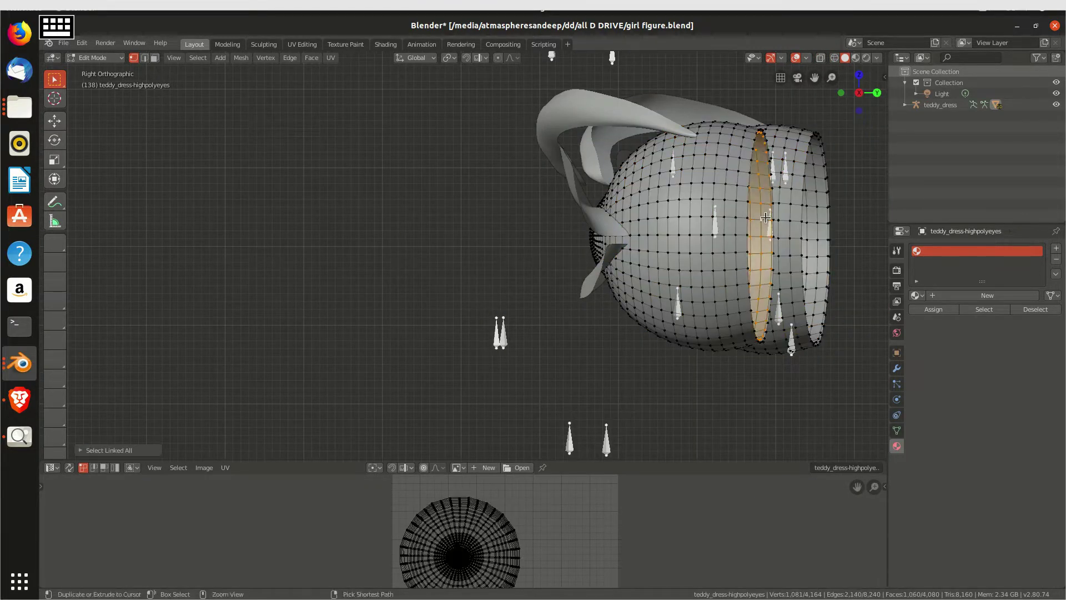
{"action": "left_click", "coordinate": [824, 206], "text": "shift"}
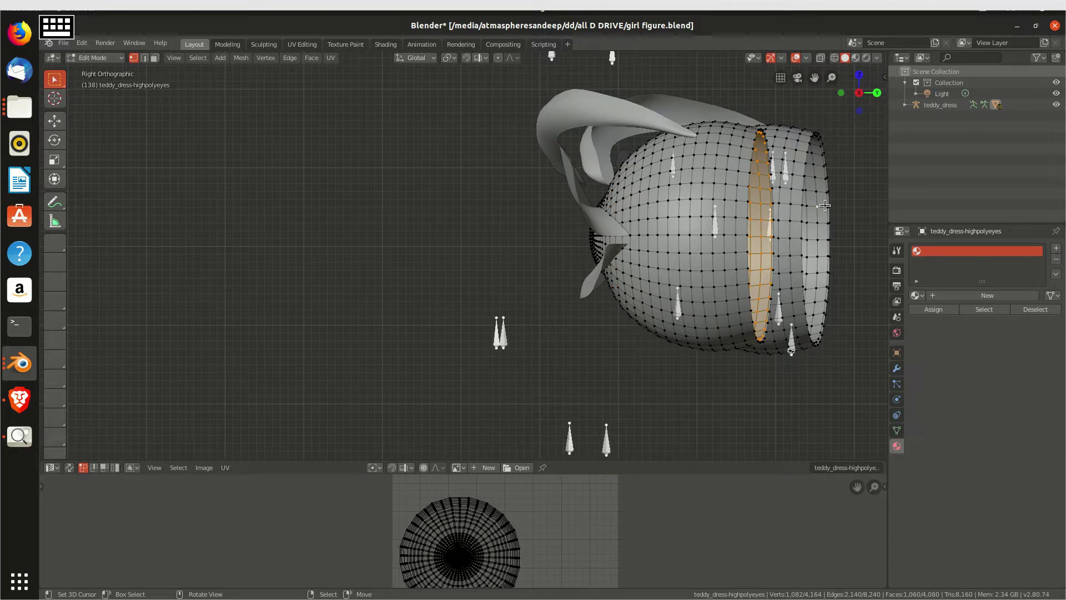
{"action": "key", "text": "ctrl+l"}
{"action": "key", "text": "a"}
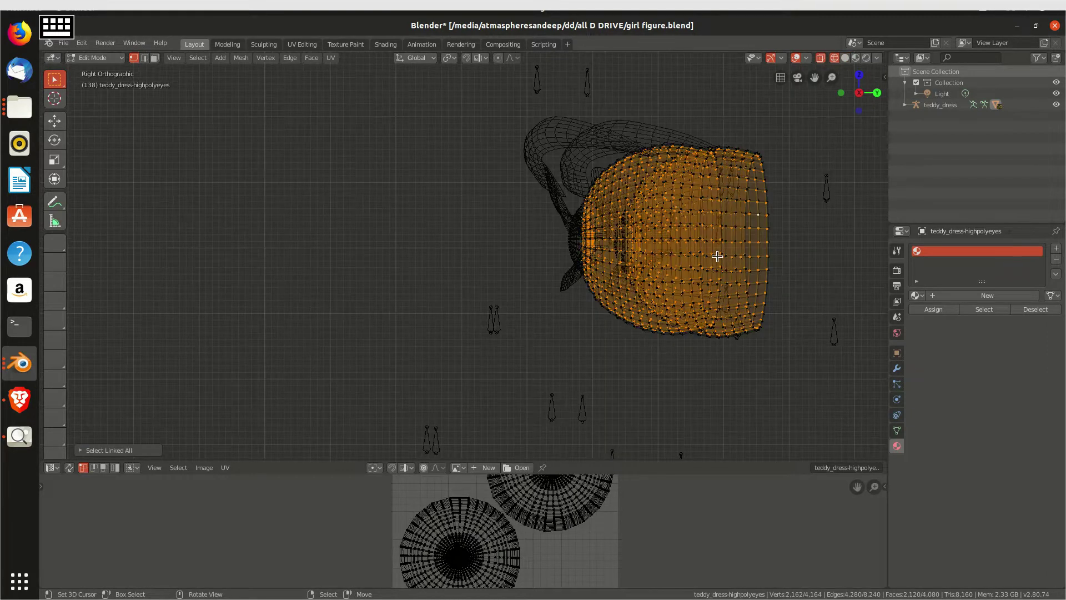
{"action": "scroll", "coordinate": [714, 255], "scroll_direction": "up", "scroll_amount": 3}
{"action": "scroll", "coordinate": [714, 255], "scroll_direction": "down", "scroll_amount": 3}
Hide the eye geometry, orbit to inspect the eyes, reveal everything and return to Object Mode.
{"action": "key", "text": "alt+a"}
{"action": "mouse_move", "coordinate": [714, 254]}
{"action": "middle_mouse_down"}
{"action": "mouse_move", "coordinate": [688, 271]}
{"action": "mouse_move", "coordinate": [575, 268]}
{"action": "mouse_move", "coordinate": [637, 272]}
{"action": "middle_mouse_up"}
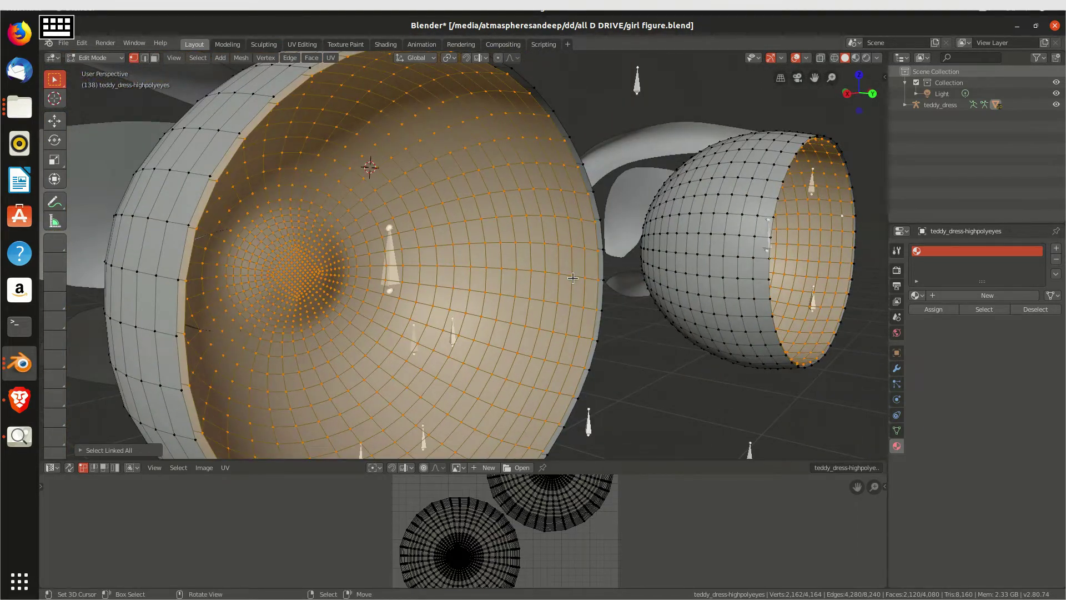
{"action": "key", "text": "h"}
{"action": "scroll", "coordinate": [513, 276], "scroll_direction": "down", "scroll_amount": 3}
{"action": "mouse_move", "coordinate": [513, 276]}
{"action": "middle_mouse_down"}
{"action": "mouse_move", "coordinate": [423, 288]}
{"action": "mouse_move", "coordinate": [405, 263]}
{"action": "middle_mouse_up"}
{"action": "scroll", "coordinate": [405, 262], "scroll_direction": "up", "scroll_amount": 3}
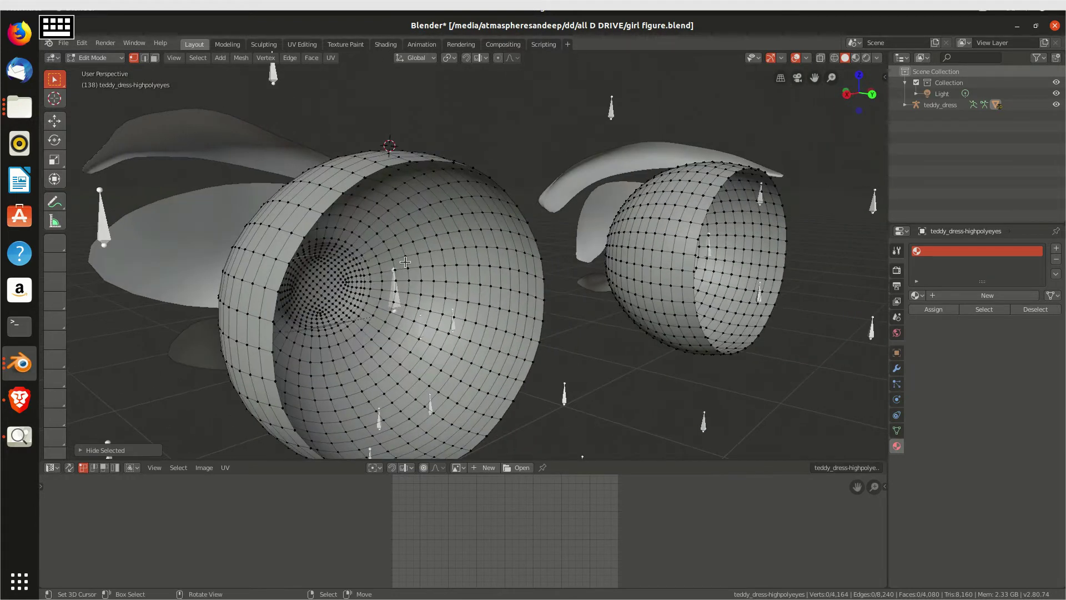
{"action": "key", "text": "alt+h"}
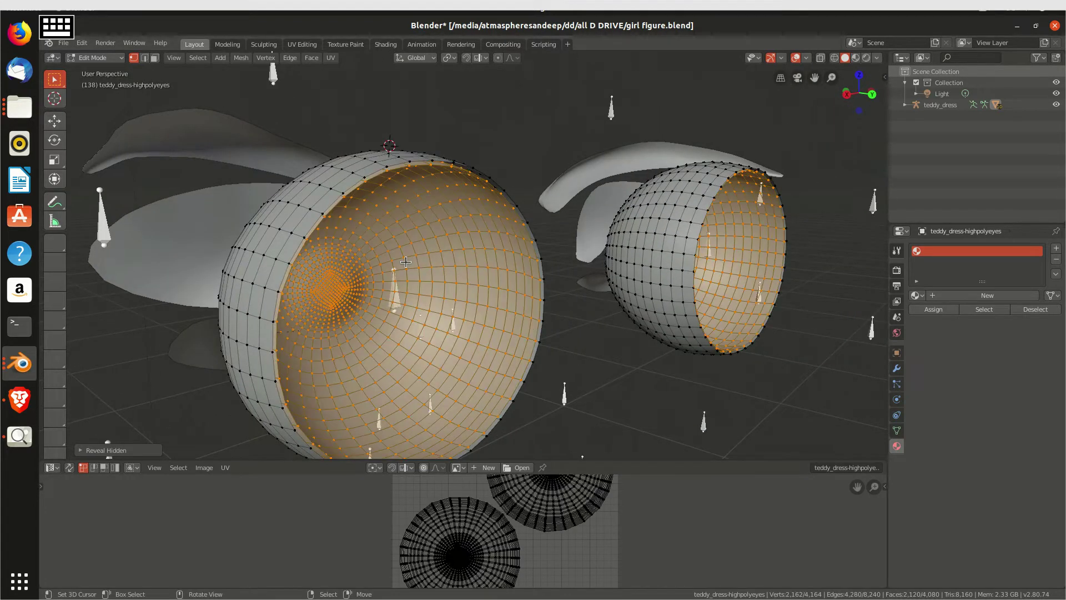
{"action": "key", "text": "Tab"}
Select the eyelashes mesh and enter Edit Mode on it.
{"action": "scroll", "coordinate": [396, 253], "scroll_direction": "down", "scroll_amount": 3}
{"action": "middle_click_drag", "start_coordinate": [531, 252], "coordinate": [676, 240]}
{"action": "scroll", "coordinate": [683, 228], "scroll_direction": "up", "scroll_amount": 2}
{"action": "left_click", "coordinate": [694, 214]}
{"action": "key", "text": "Tab"}
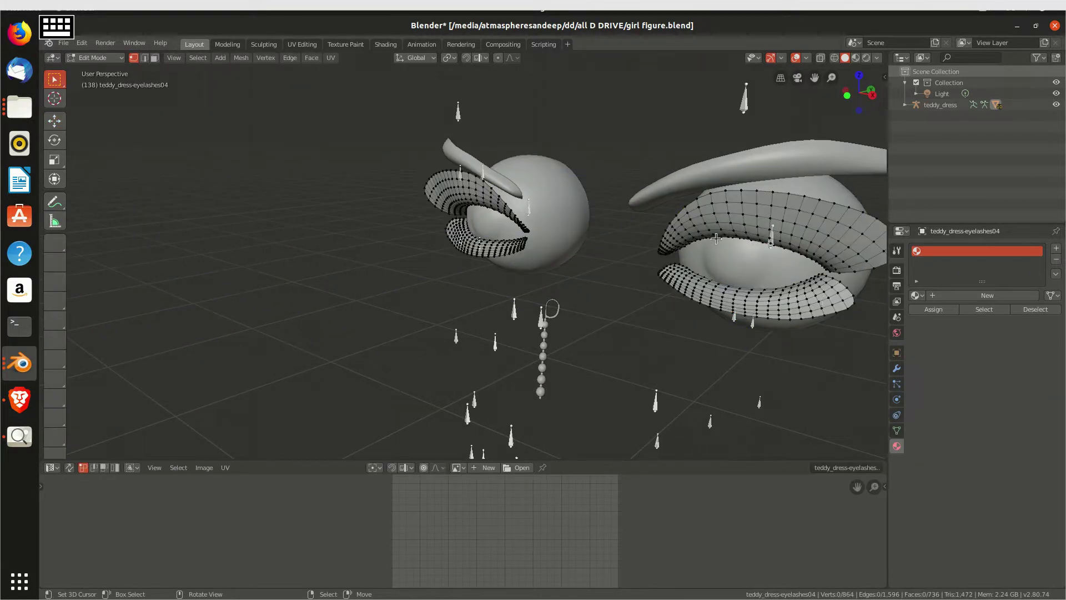
Show all eyelash UVs in an enlarged UV editor, then move on to the eyebrow mesh.
{"action": "key", "text": "a"}
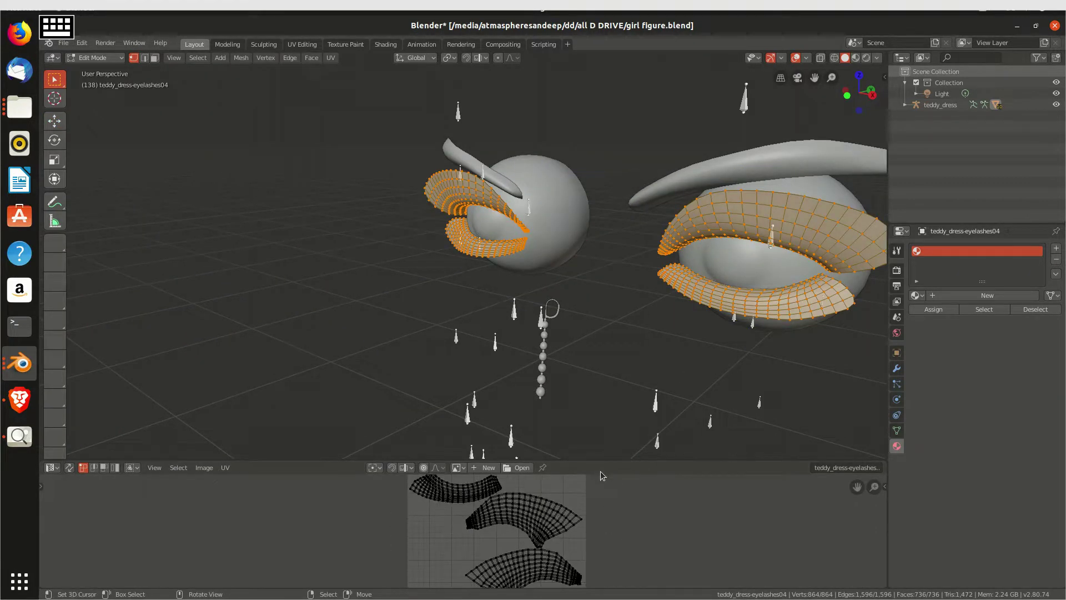
{"action": "left_click_drag", "start_coordinate": [606, 458], "coordinate": [606, 414]}
{"action": "key", "text": "Tab"}
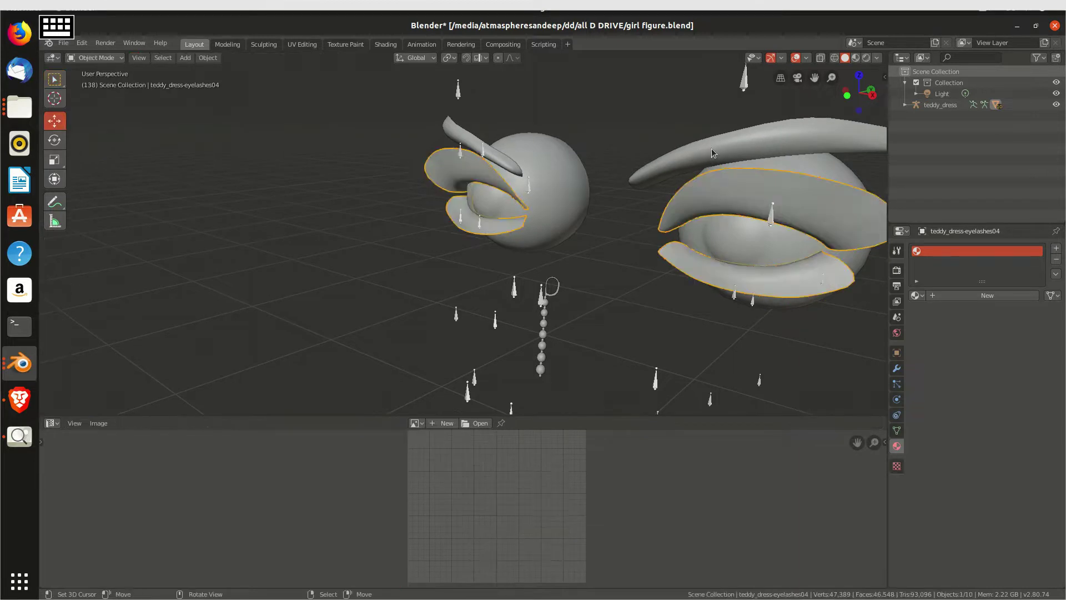
{"action": "left_click", "coordinate": [711, 148]}
{"action": "key", "text": "Tab"}
Inspect the eyebrow in Edit Mode, deselect it in Object Mode, and exit local view.
{"action": "key", "text": "a"}
{"action": "scroll", "coordinate": [551, 489], "scroll_direction": "up", "scroll_amount": 2}
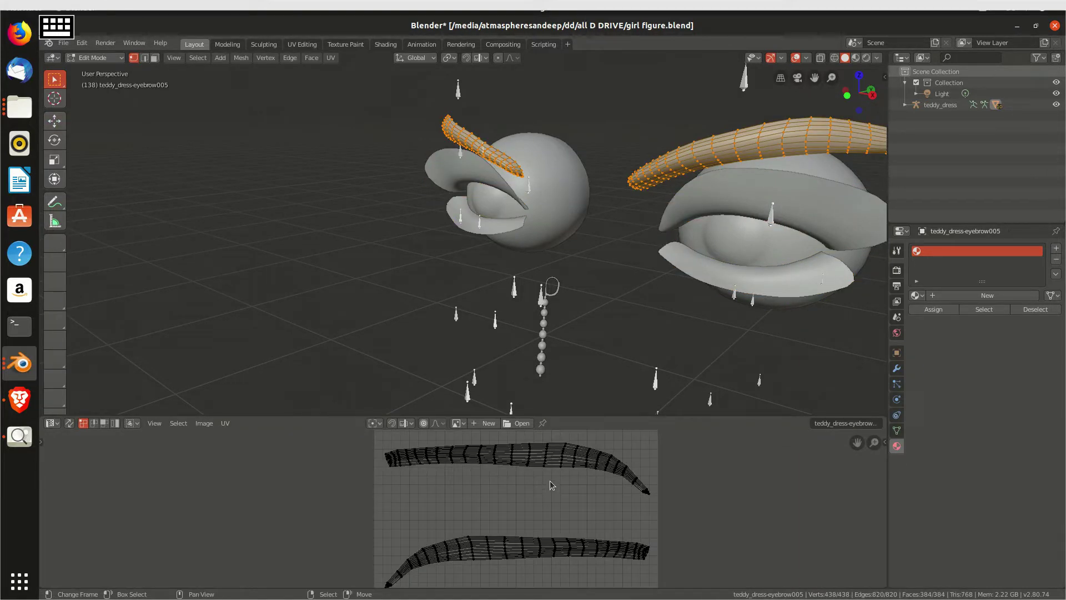
{"action": "scroll", "coordinate": [549, 486], "scroll_direction": "down", "scroll_amount": 1}
{"action": "key", "text": "Tab"}
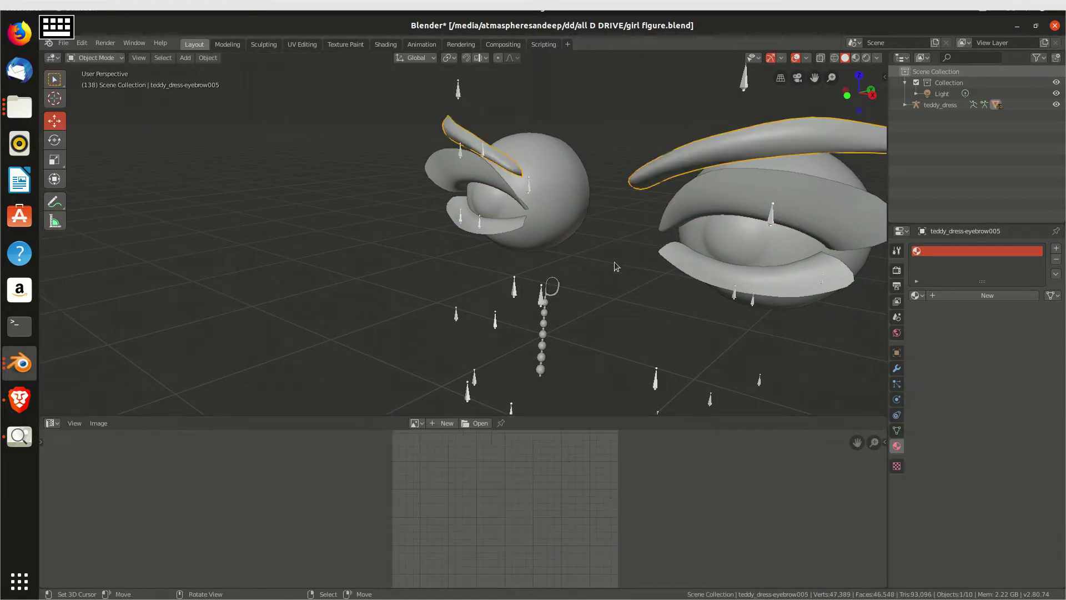
{"action": "left_click", "coordinate": [608, 265]}
{"action": "key", "text": "KP_Divide"}
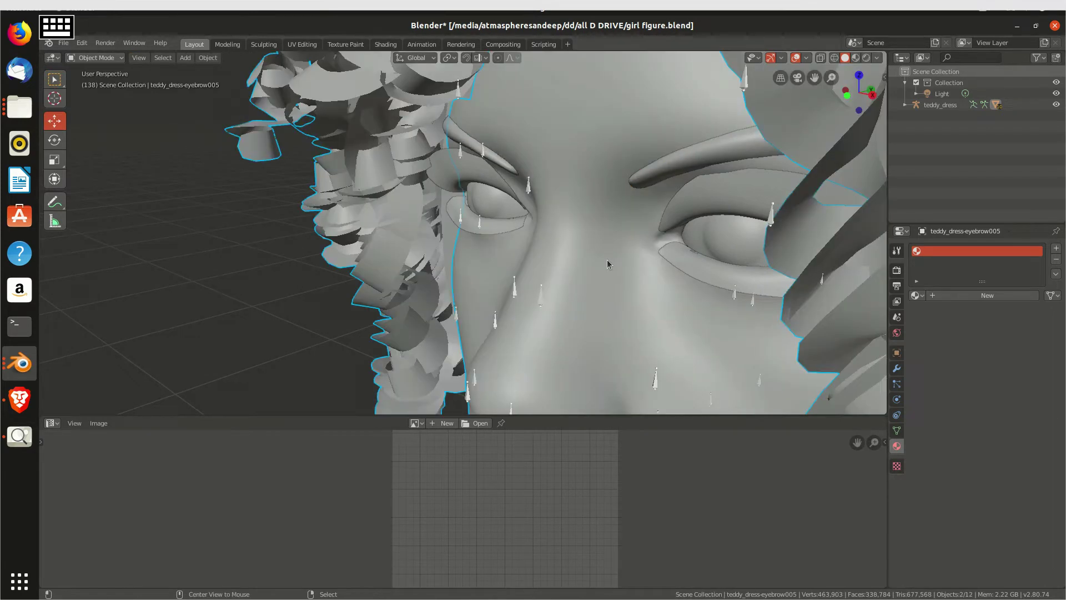
{"action": "scroll", "coordinate": [607, 258], "scroll_direction": "down", "scroll_amount": 2}
{"action": "key", "text": "alt+Tab"}
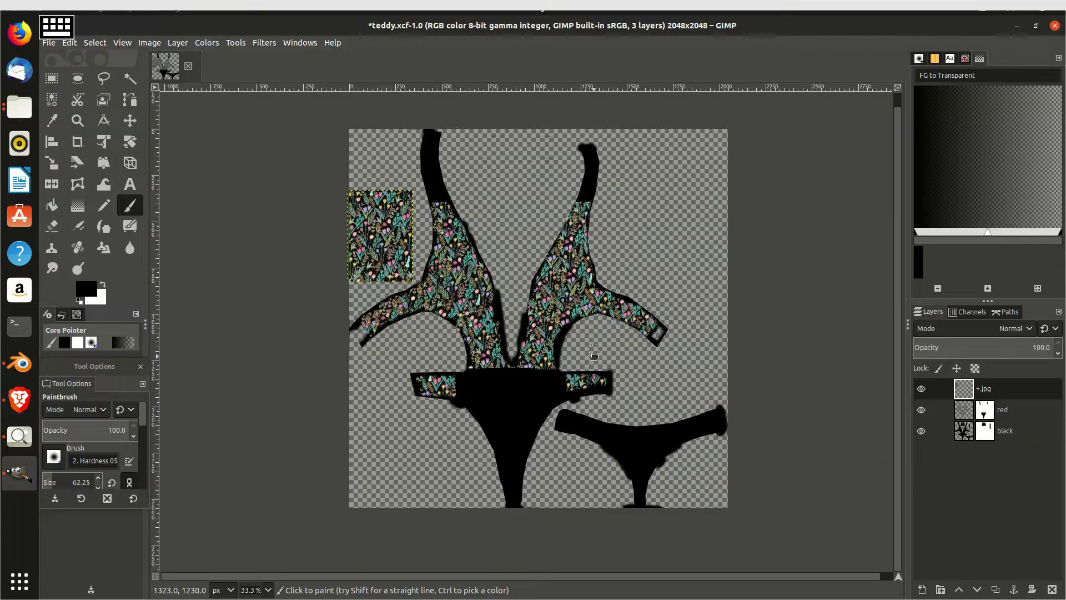
Zoom the teddy texture out to 50% and hide the +.jpg floral patch layer.
{"action": "scroll", "coordinate": [469, 359], "scroll_direction": "up", "scroll_amount": 2, "text": "ctrl"}
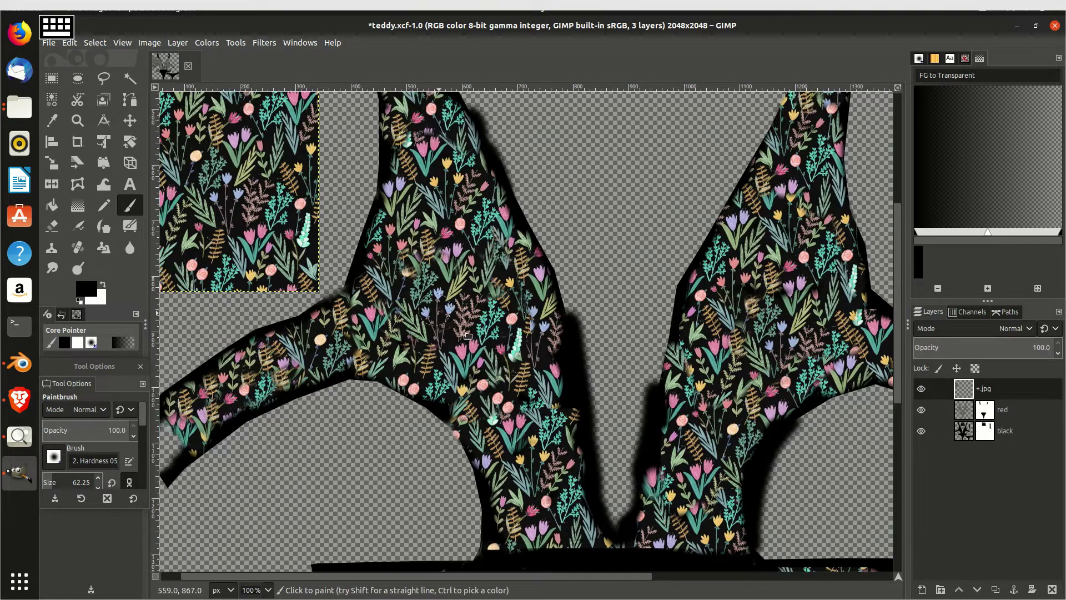
{"action": "scroll", "coordinate": [445, 322], "scroll_direction": "up", "scroll_amount": 1, "text": "ctrl"}
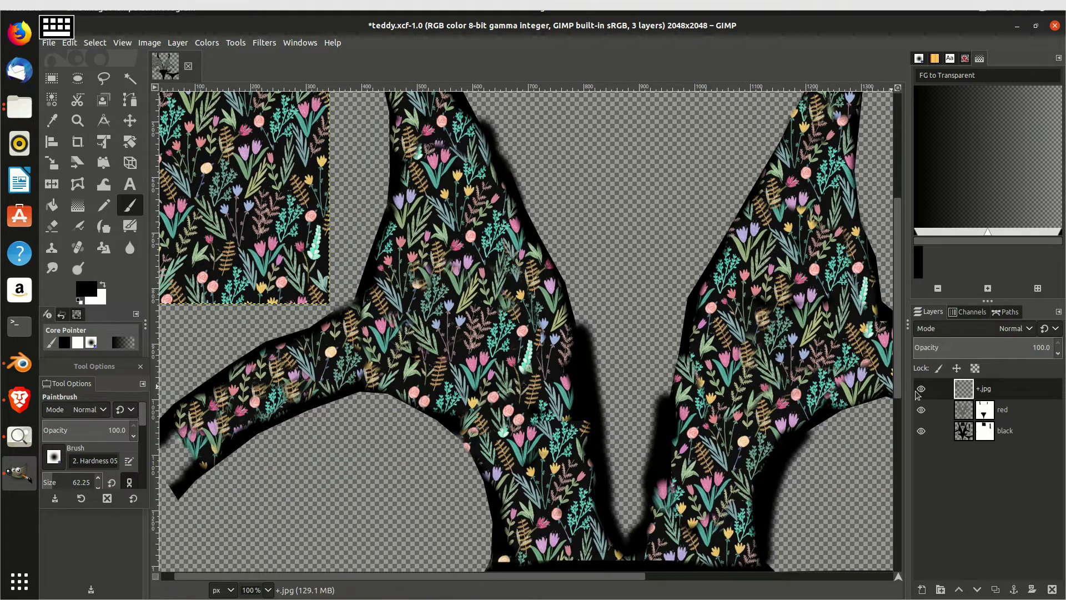
{"action": "key", "text": "minus"}
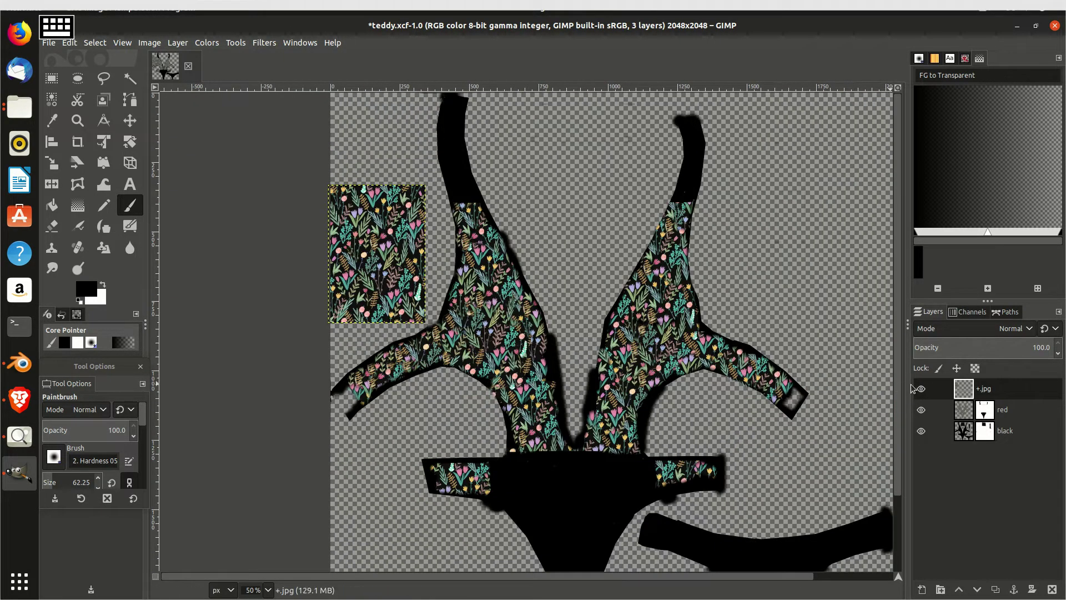
{"action": "left_click", "coordinate": [921, 389]}
{"action": "scroll", "coordinate": [550, 325], "scroll_direction": "down", "scroll_amount": 2, "text": "ctrl"}
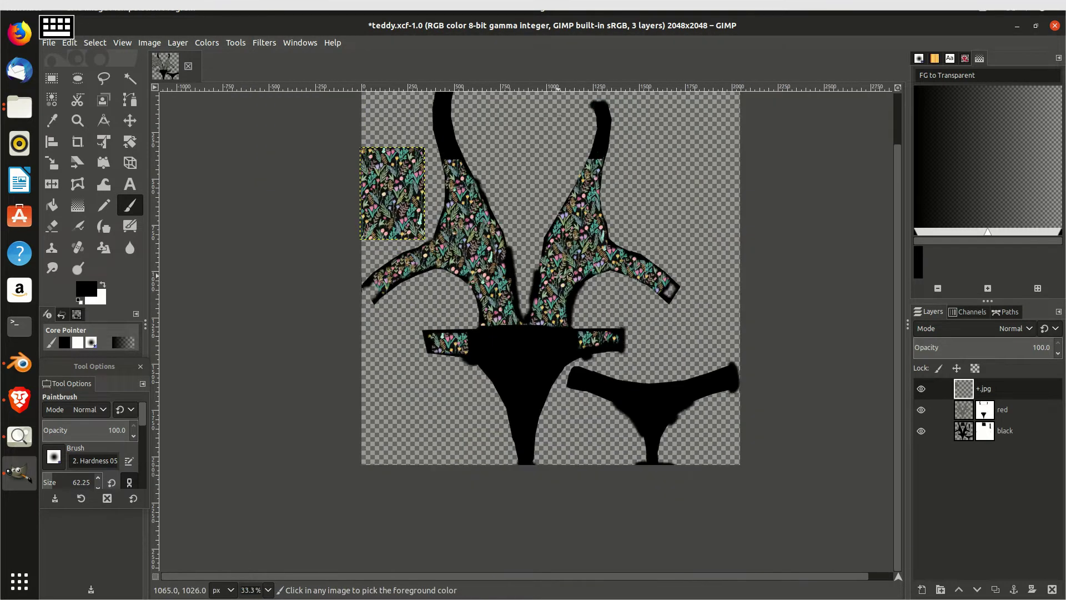
{"action": "scroll", "coordinate": [631, 382], "scroll_direction": "up", "scroll_amount": 3, "text": "ctrl"}
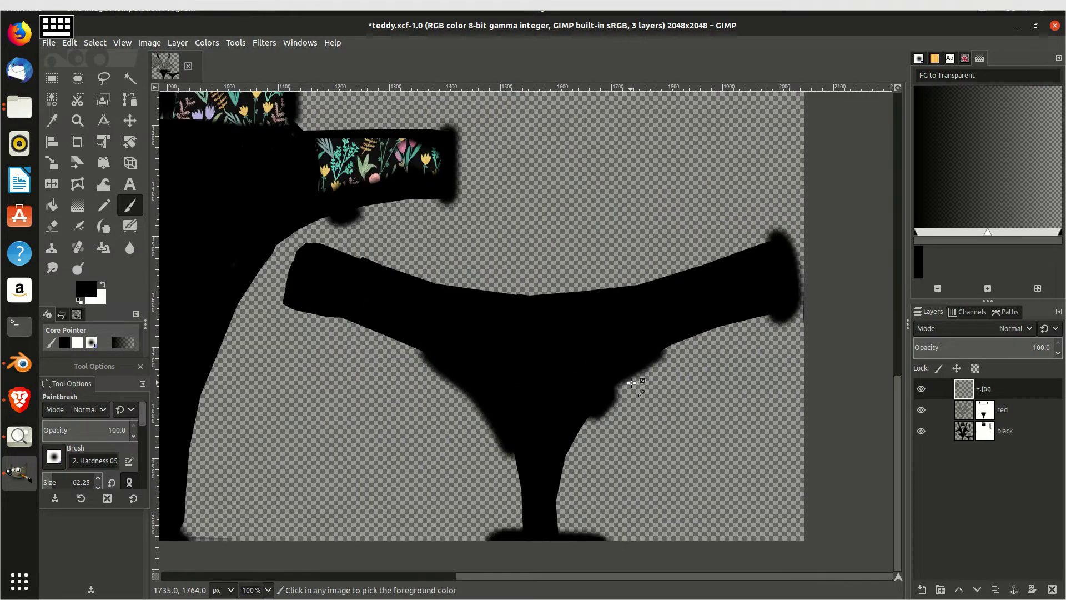
{"action": "scroll", "coordinate": [630, 382], "scroll_direction": "down", "scroll_amount": 3, "text": "ctrl"}
{"action": "scroll", "coordinate": [556, 332], "scroll_direction": "up", "scroll_amount": 1, "text": "ctrl"}
{"action": "scroll", "coordinate": [556, 332], "scroll_direction": "down", "scroll_amount": 1, "text": "ctrl"}
{"action": "scroll", "coordinate": [556, 332], "scroll_direction": "up", "scroll_amount": 1, "text": "ctrl"}
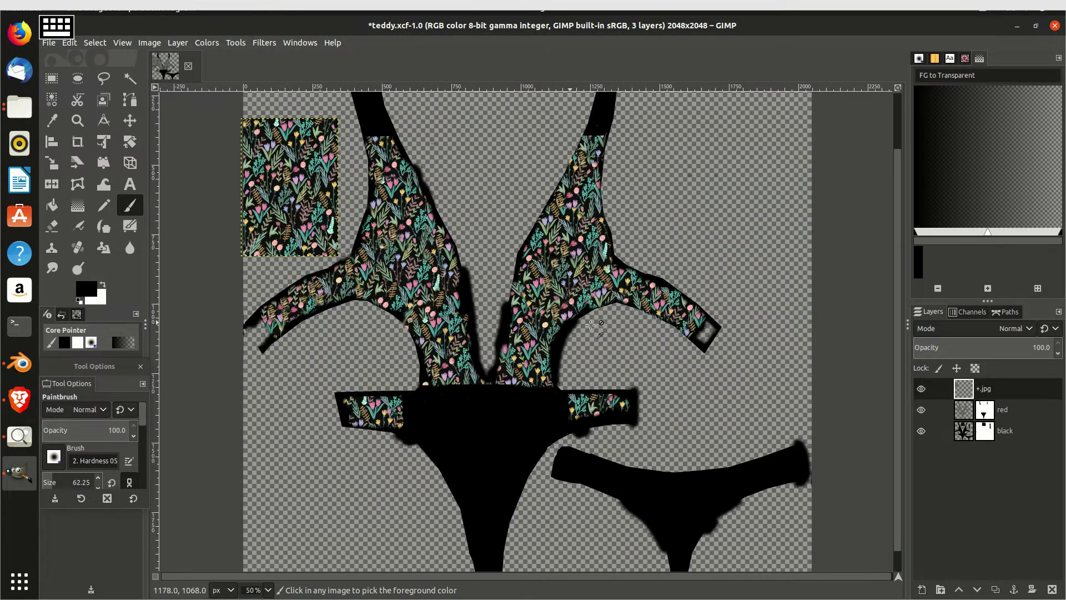
Toggle the red and black layers off and on to compare them, then return to Blender.
{"action": "left_click", "coordinate": [920, 412]}
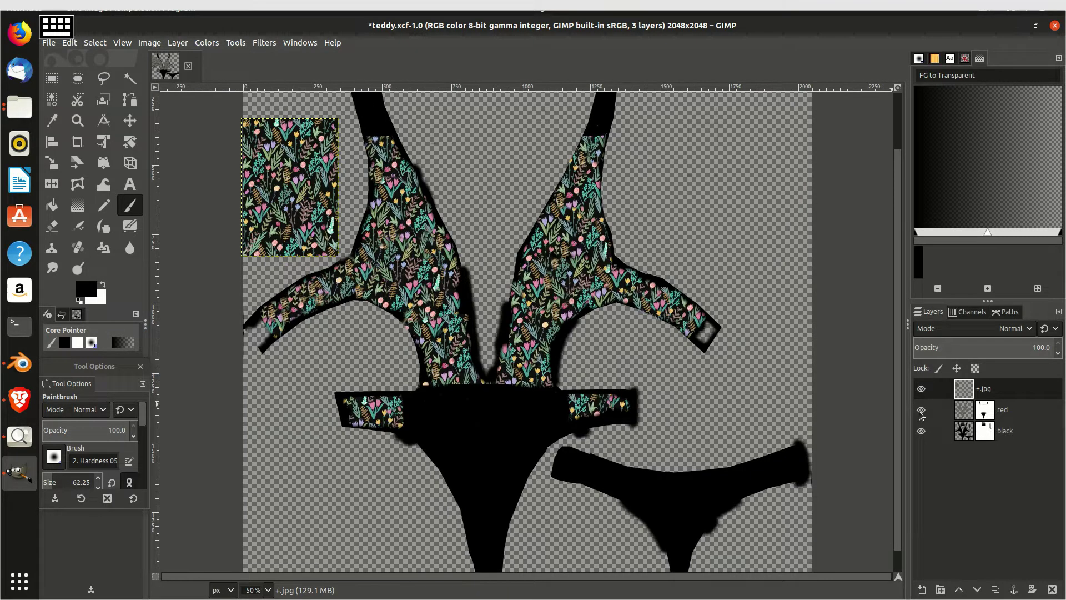
{"action": "left_click", "coordinate": [920, 412]}
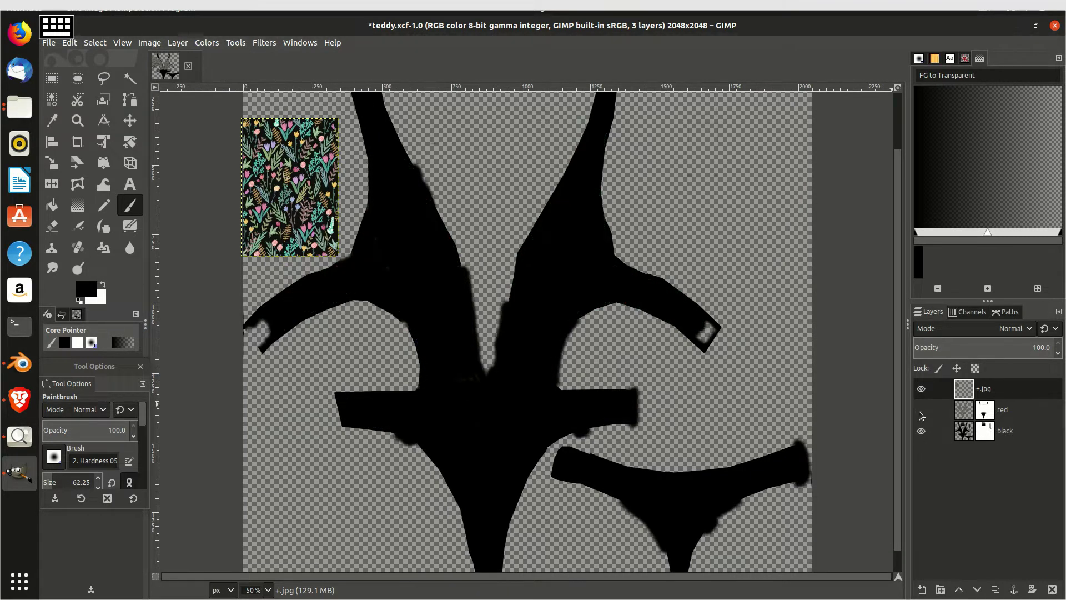
{"action": "left_click", "coordinate": [927, 439]}
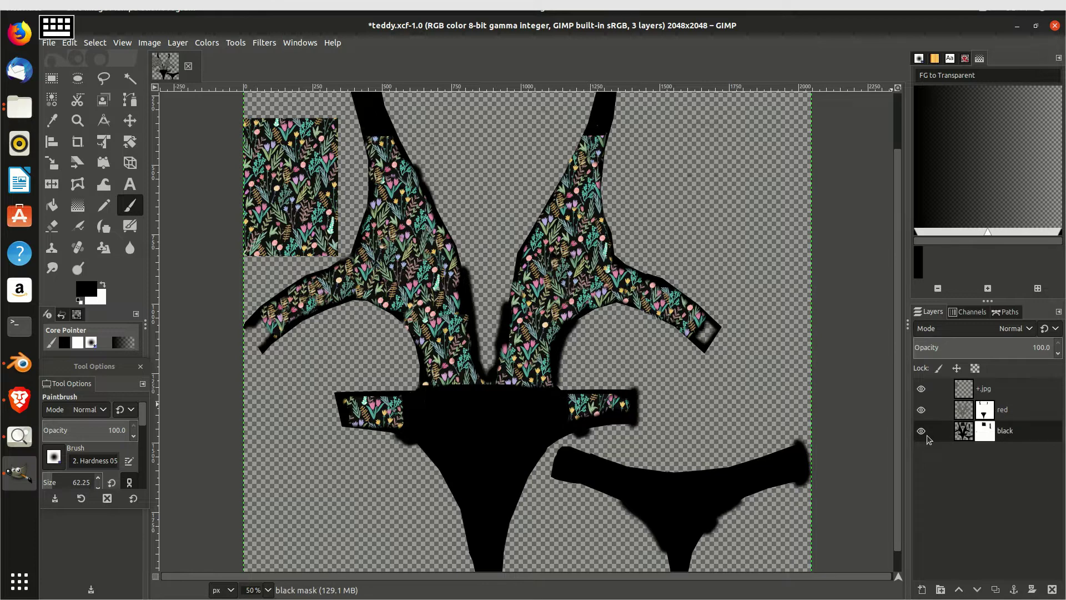
{"action": "left_click", "coordinate": [921, 432]}
{"action": "left_click", "coordinate": [922, 431]}
{"action": "left_click", "coordinate": [921, 431]}
{"action": "scroll", "coordinate": [683, 415], "scroll_direction": "down", "scroll_amount": 1, "text": "ctrl"}
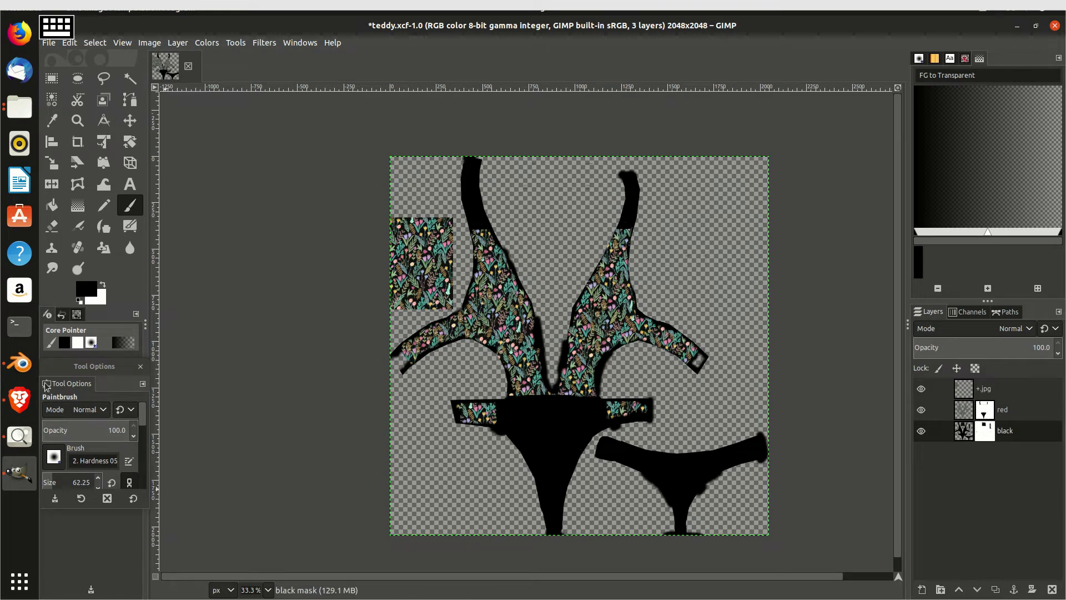
{"action": "left_click", "coordinate": [24, 365]}
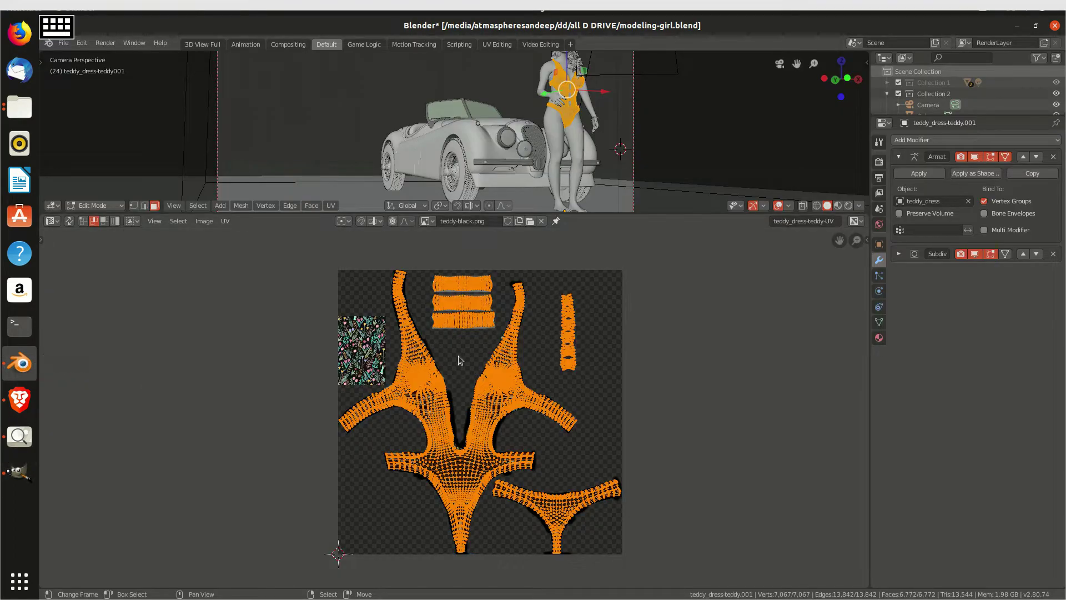
Deselect and reselect the dress UVs, pan the layout, enlarge the 3D area, and exit Edit Mode.
{"action": "scroll", "coordinate": [458, 356], "scroll_direction": "up", "scroll_amount": 1}
{"action": "key", "text": "alt+a"}
{"action": "scroll", "coordinate": [471, 347], "scroll_direction": "up", "scroll_amount": 1}
{"action": "middle_click_drag", "start_coordinate": [471, 347], "coordinate": [472, 395]}
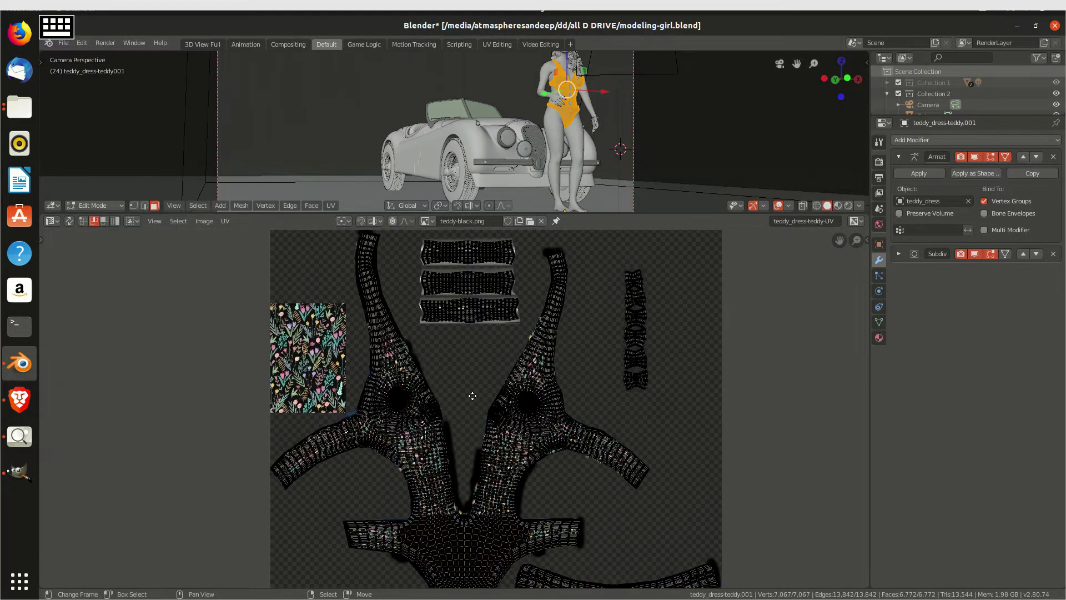
{"action": "scroll", "coordinate": [471, 395], "scroll_direction": "up", "scroll_amount": 1}
{"action": "scroll", "coordinate": [471, 394], "scroll_direction": "down", "scroll_amount": 1}
{"action": "scroll", "coordinate": [472, 394], "scroll_direction": "down", "scroll_amount": 1}
{"action": "key", "text": "a"}
{"action": "middle_click_drag", "start_coordinate": [495, 430], "coordinate": [501, 454]}
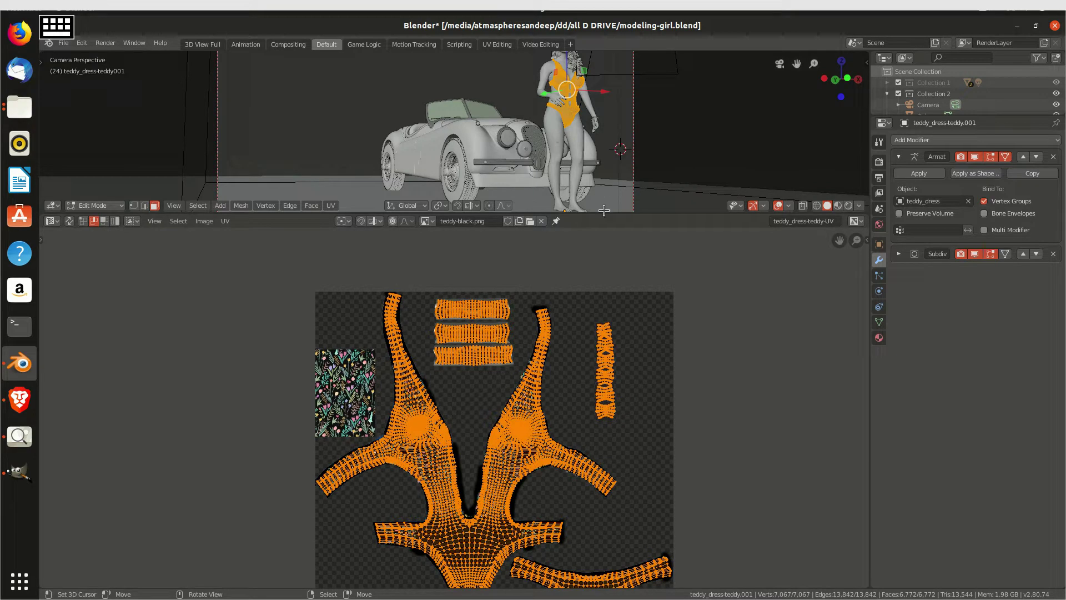
{"action": "left_click_drag", "start_coordinate": [600, 213], "coordinate": [605, 265]}
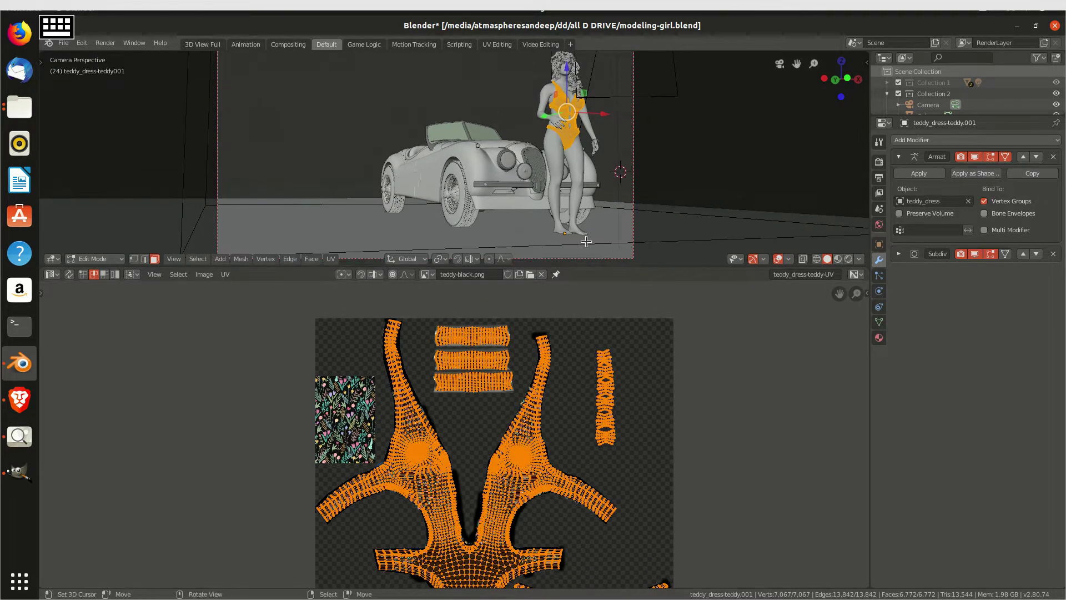
{"action": "key", "text": "Tab"}
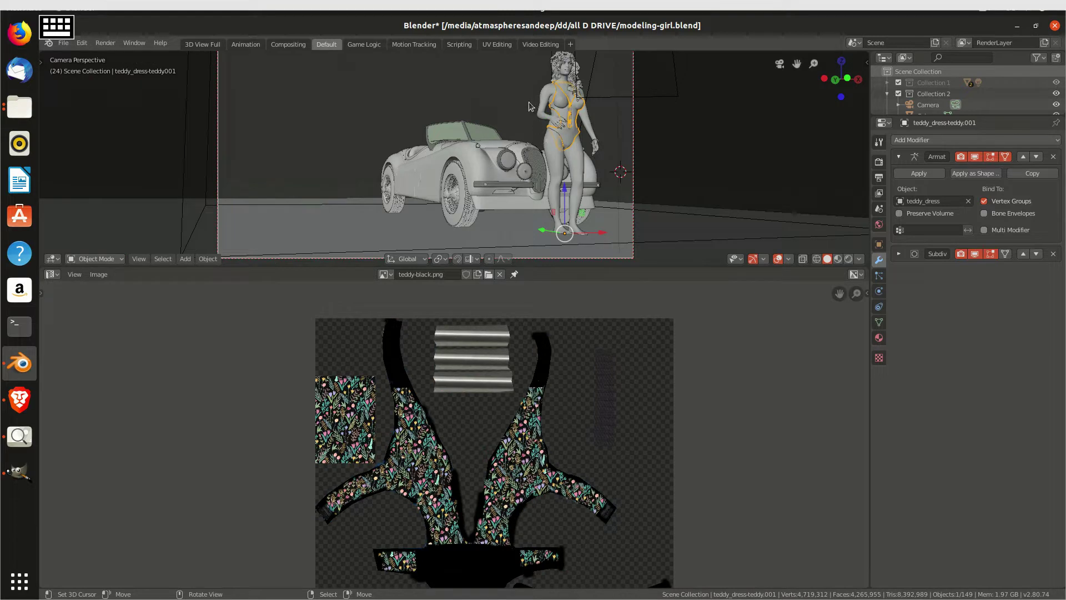
Box-select a group of scene objects, then deselect all objects.
{"action": "right_click", "coordinate": [528, 50]}
{"action": "left_click", "coordinate": [527, 51]}
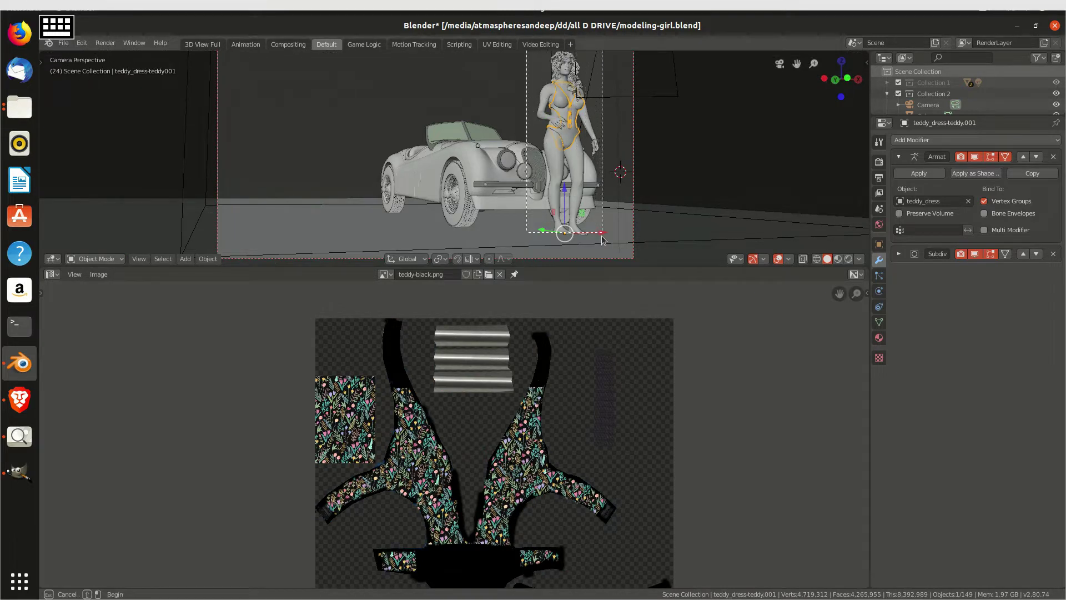
{"action": "left_click_drag", "start_coordinate": [603, 239], "coordinate": [606, 249]}
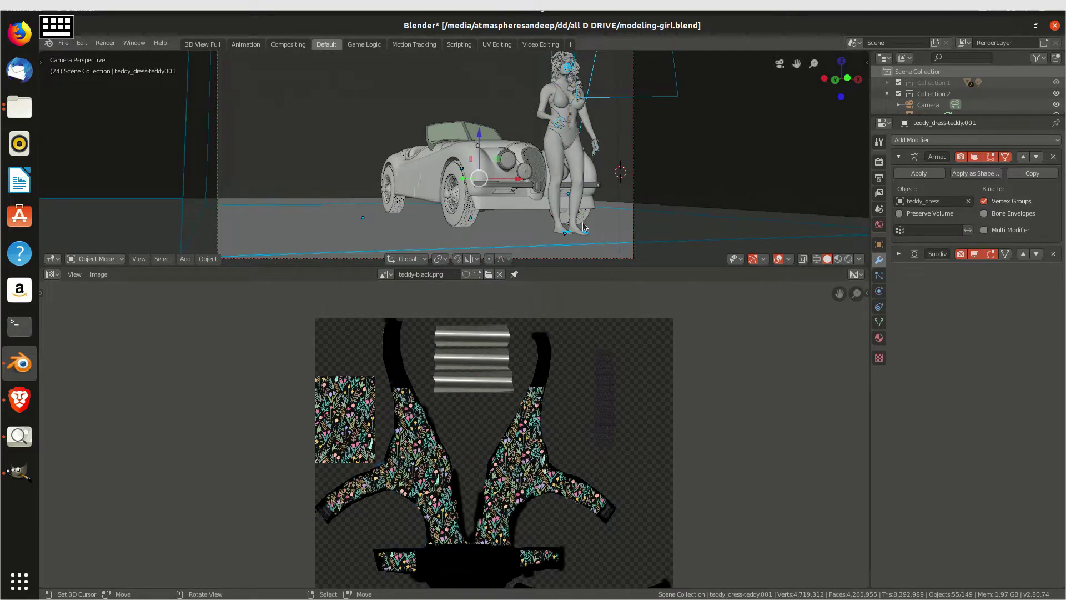
{"action": "key", "text": "alt+a"}
Draw a render region around the figure, enlarge the 3D area and zoom into the camera view.
{"action": "right_click", "coordinate": [529, 51]}
{"action": "left_click", "coordinate": [529, 56]}
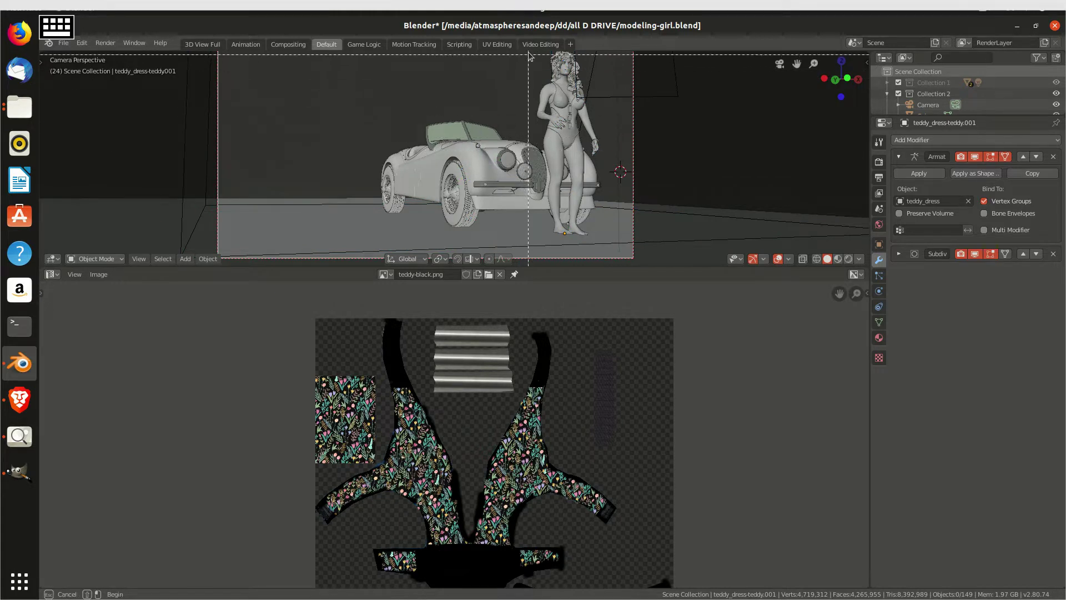
{"action": "left_click_drag", "start_coordinate": [529, 55], "coordinate": [594, 223]}
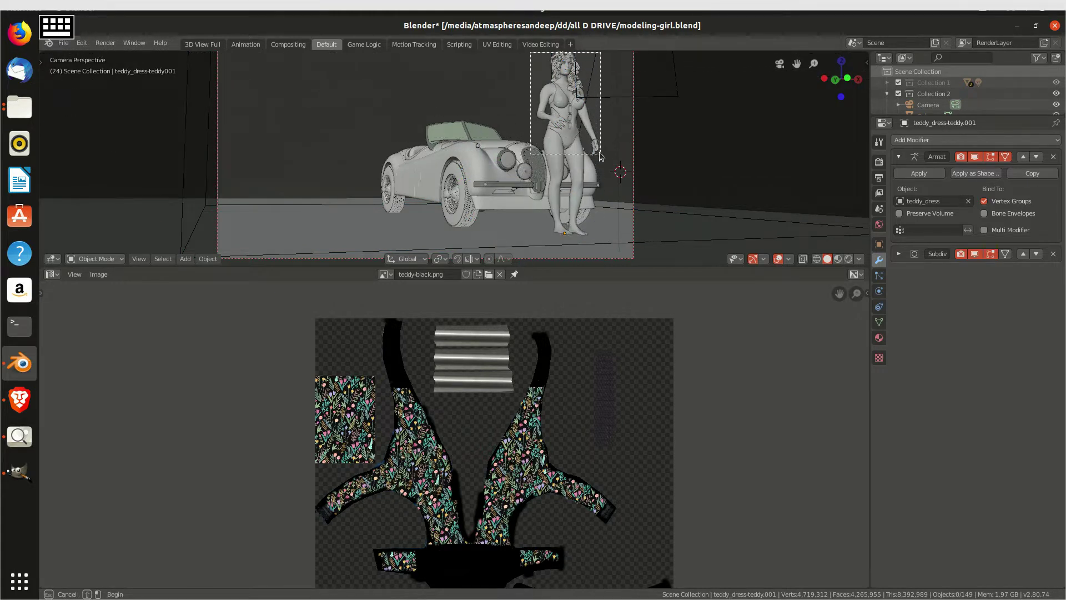
{"action": "left_click_drag", "start_coordinate": [622, 266], "coordinate": [600, 430]}
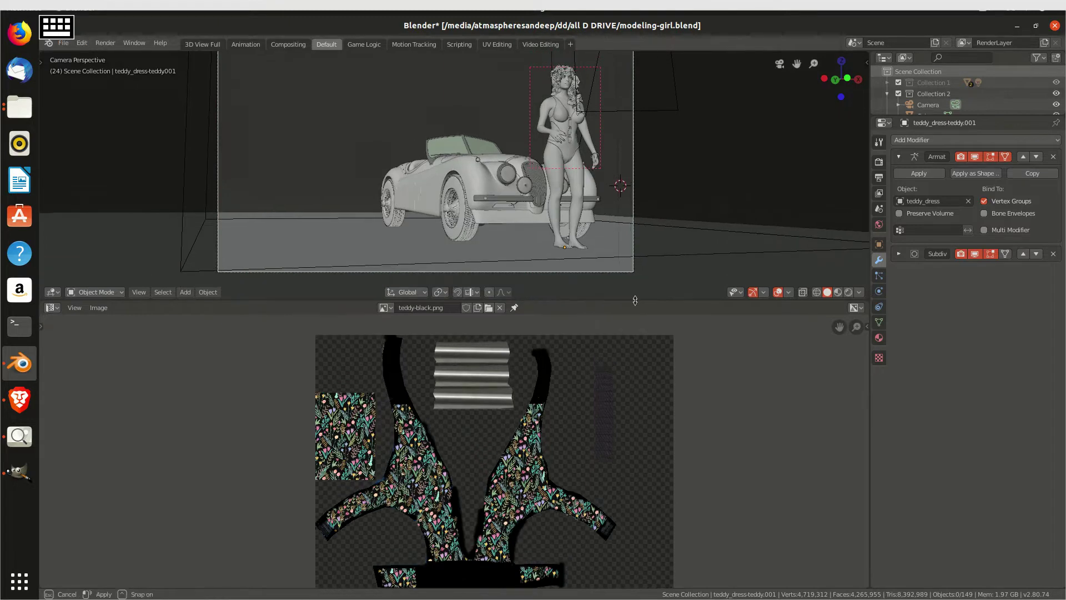
{"action": "scroll", "coordinate": [625, 237], "scroll_direction": "up", "scroll_amount": 2}
{"action": "scroll", "coordinate": [639, 250], "scroll_direction": "up", "scroll_amount": 2}
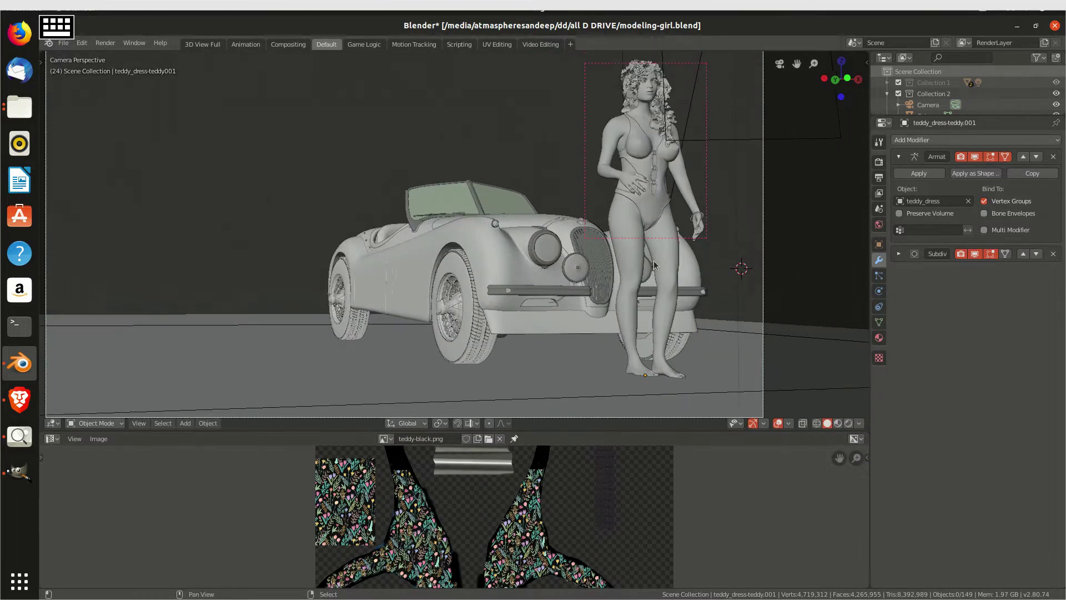
{"action": "scroll", "coordinate": [655, 261], "scroll_direction": "up", "scroll_amount": 1}
Preview the floral-dressed figure in Rendered shading, return to Solid, then switch to another window.
{"action": "key", "text": "shift+z"}
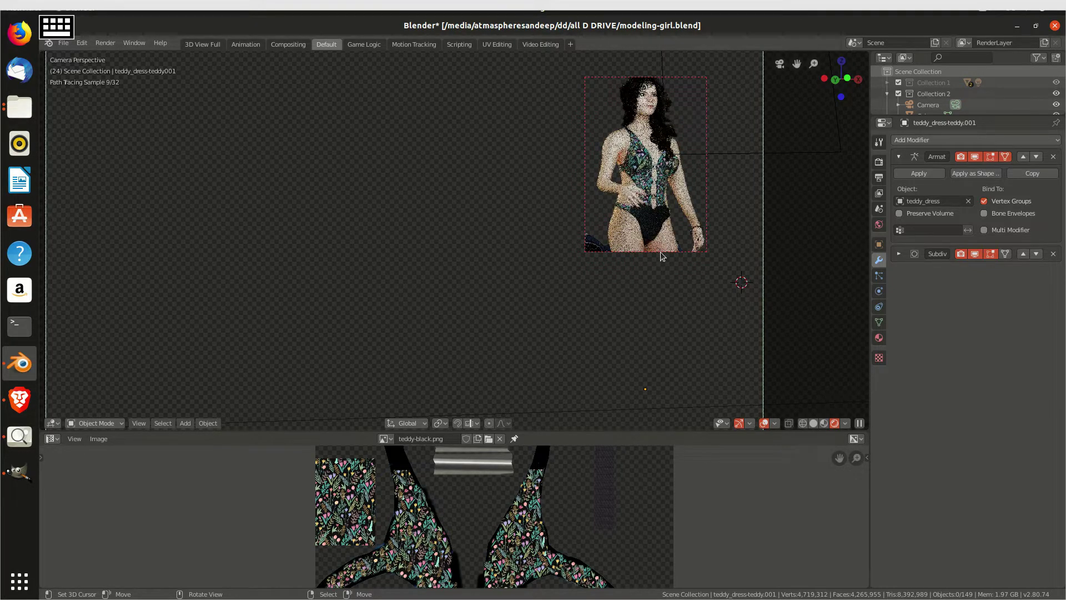
{"action": "key", "text": "z"}
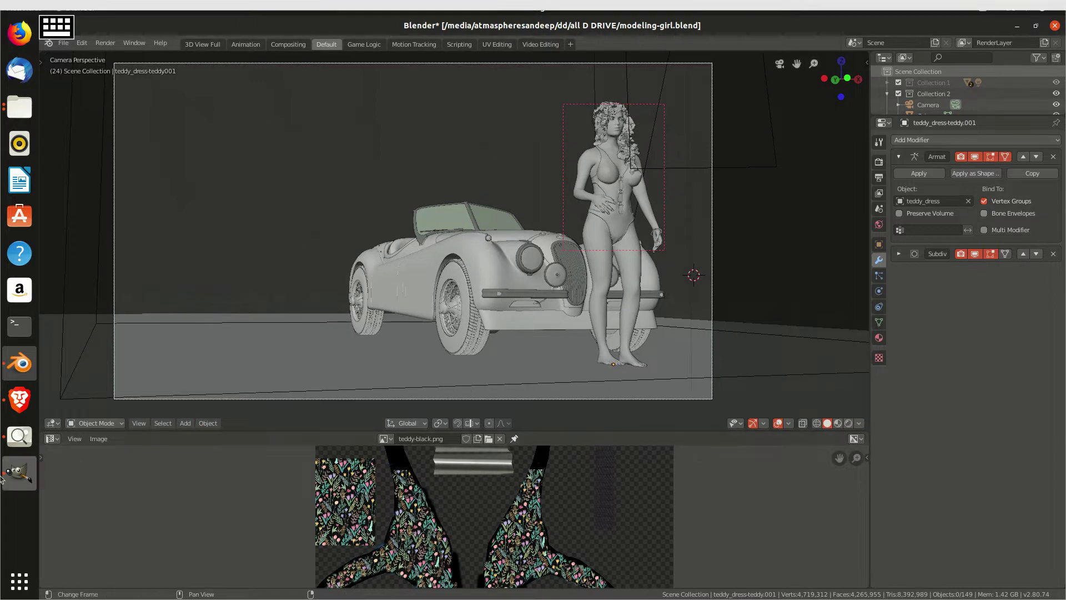
{"action": "left_click", "coordinate": [19, 473]}
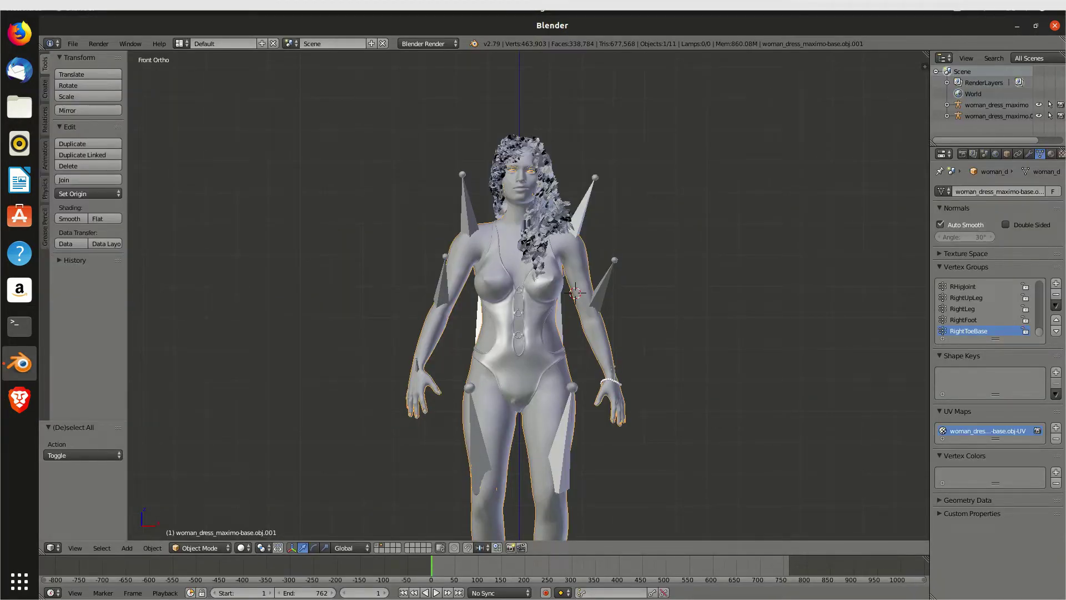
Return to the straight front view of the figure and play its animation with Alt+A.
{"action": "middle_click_drag", "start_coordinate": [528, 294], "coordinate": [583, 250]}
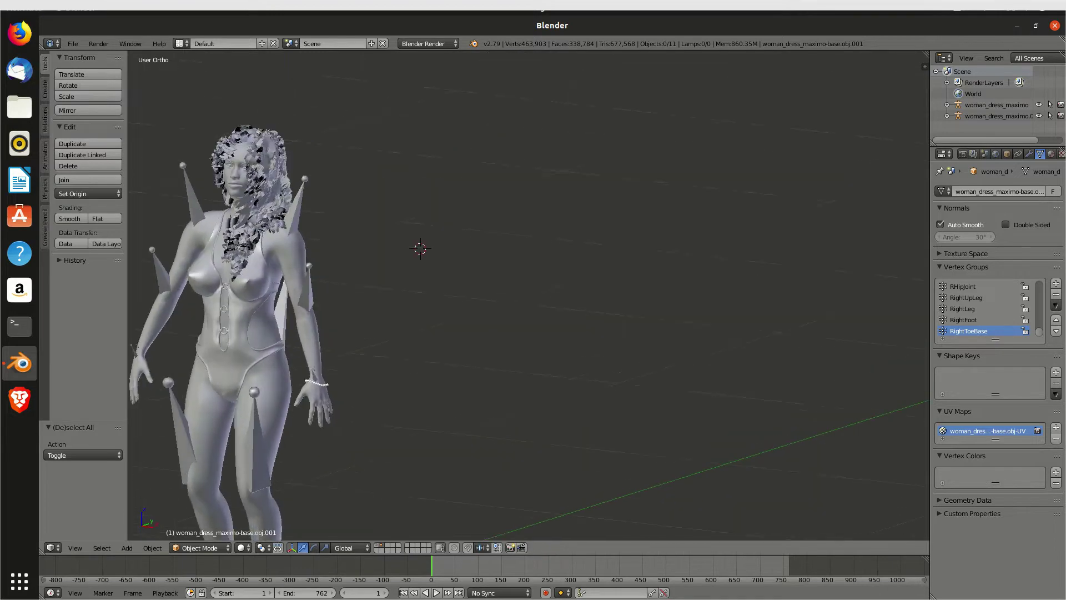
{"action": "key", "text": "KP_1"}
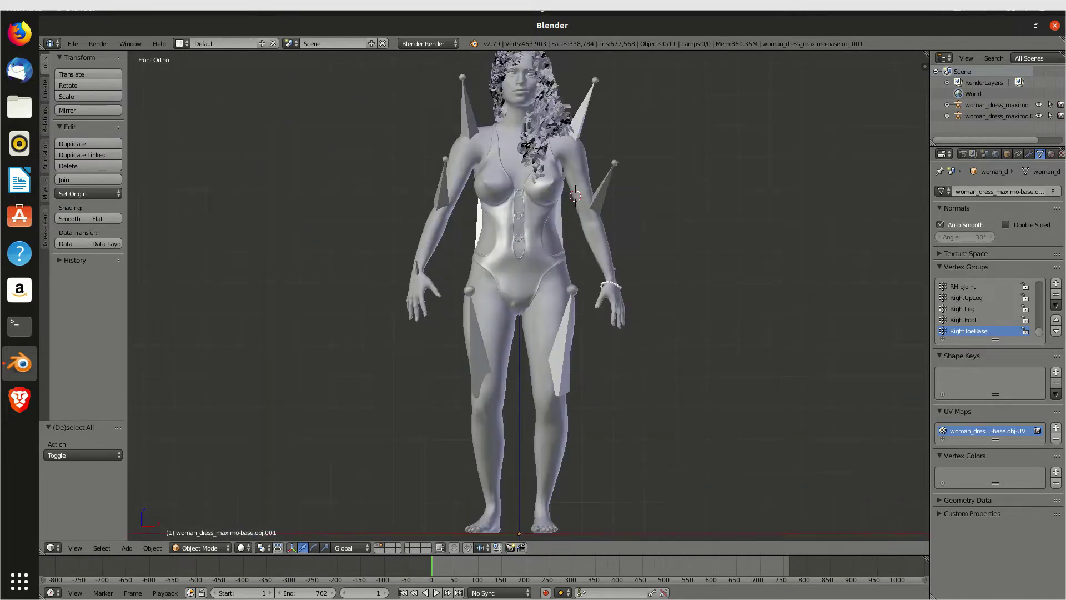
{"action": "scroll", "coordinate": [519, 294], "scroll_direction": "down", "scroll_amount": 1}
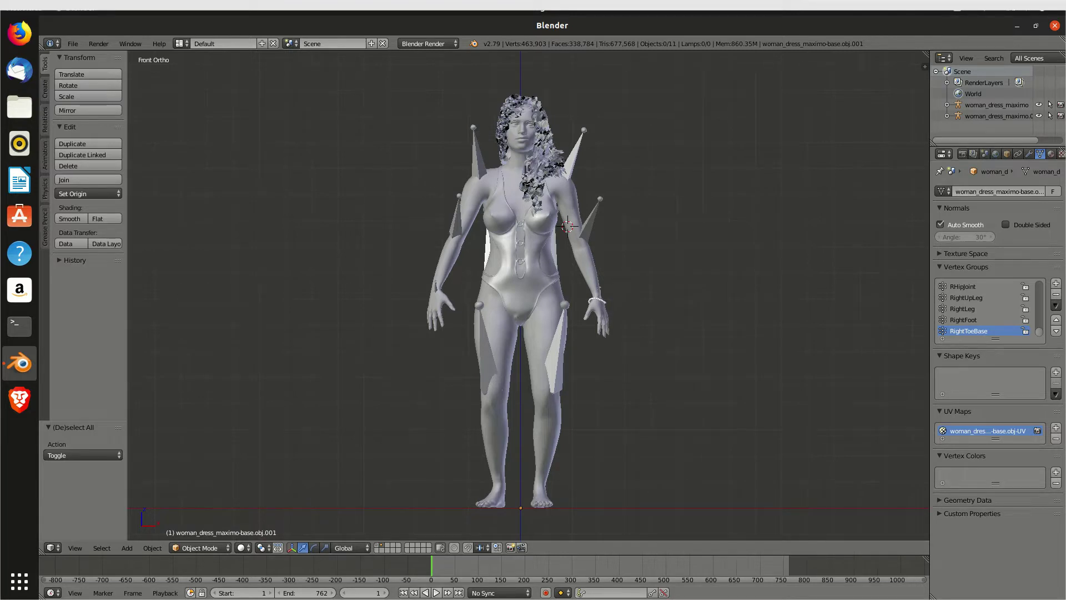
{"action": "key", "text": "alt+a"}
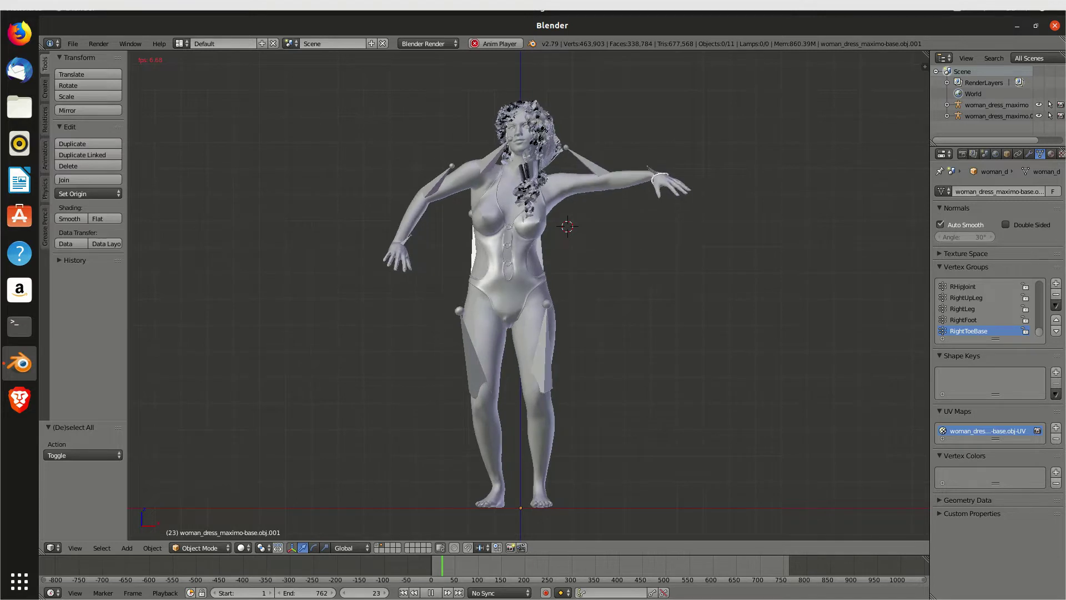
Switch to a perspective view and orbit to see the dancing figure at an angle.
{"action": "key", "text": "KP_5"}
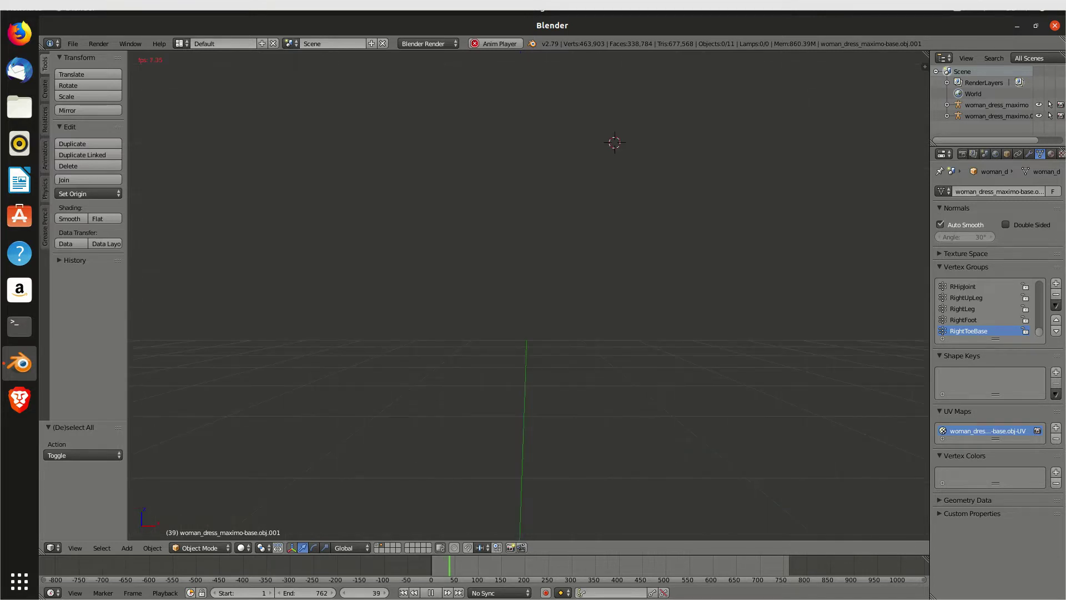
{"action": "scroll", "coordinate": [527, 294], "scroll_direction": "down", "scroll_amount": 3}
{"action": "scroll", "coordinate": [528, 295], "scroll_direction": "down", "scroll_amount": 2}
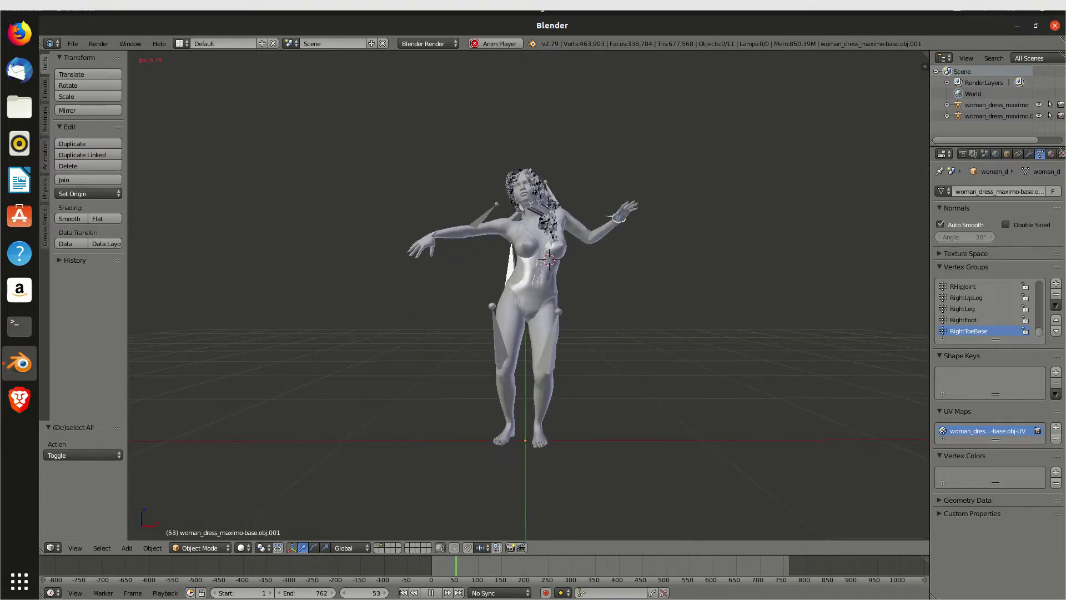
{"action": "middle_click_drag", "start_coordinate": [533, 300], "coordinate": [588, 303]}
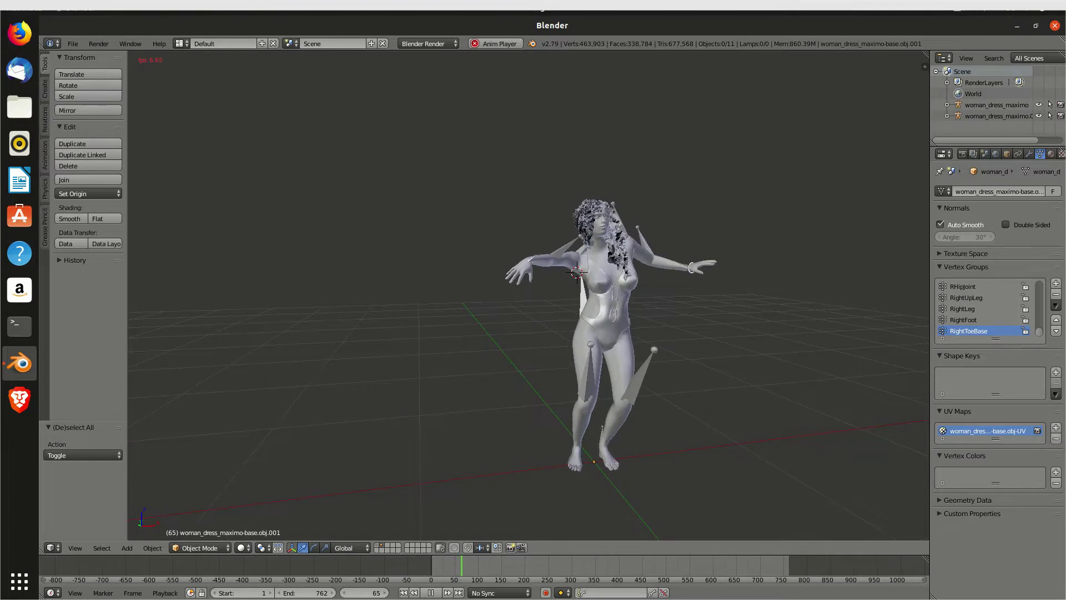
{"action": "middle_click_drag", "start_coordinate": [533, 300], "coordinate": [521, 297]}
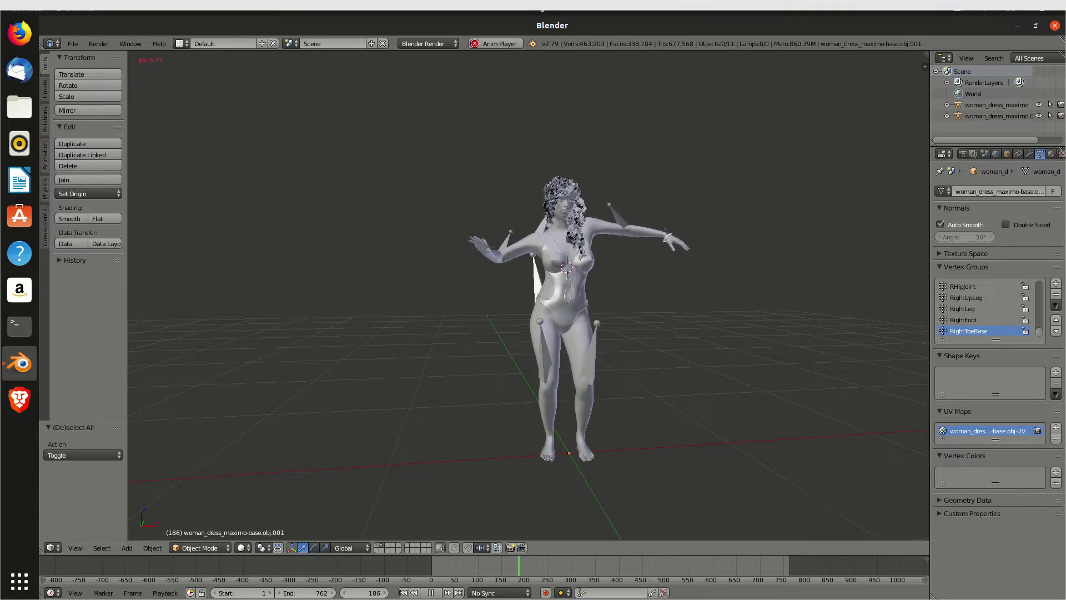
Step the view around the dancer with numpad 6 and 4, place the 3D cursor, then orbit and zoom in.
{"action": "key", "text": "KP_6"}
{"action": "key", "text": "KP_6"}
{"action": "key", "text": "KP_6"}
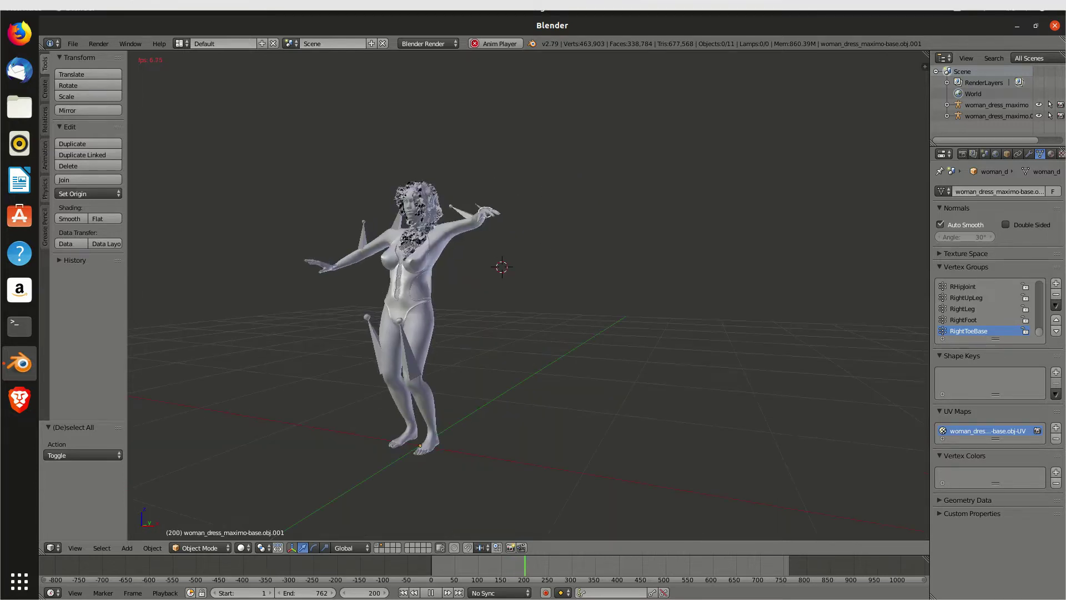
{"action": "key", "text": "KP_6"}
{"action": "key", "text": "KP_6"}
{"action": "key", "text": "KP_6"}
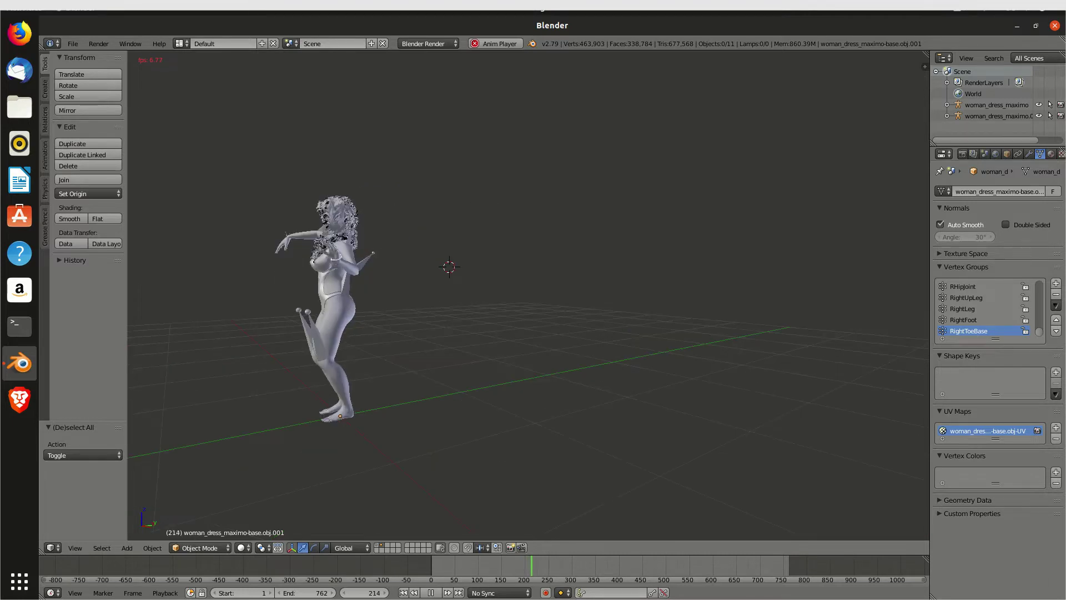
{"action": "key", "text": "KP_6"}
{"action": "key", "text": "KP_4"}
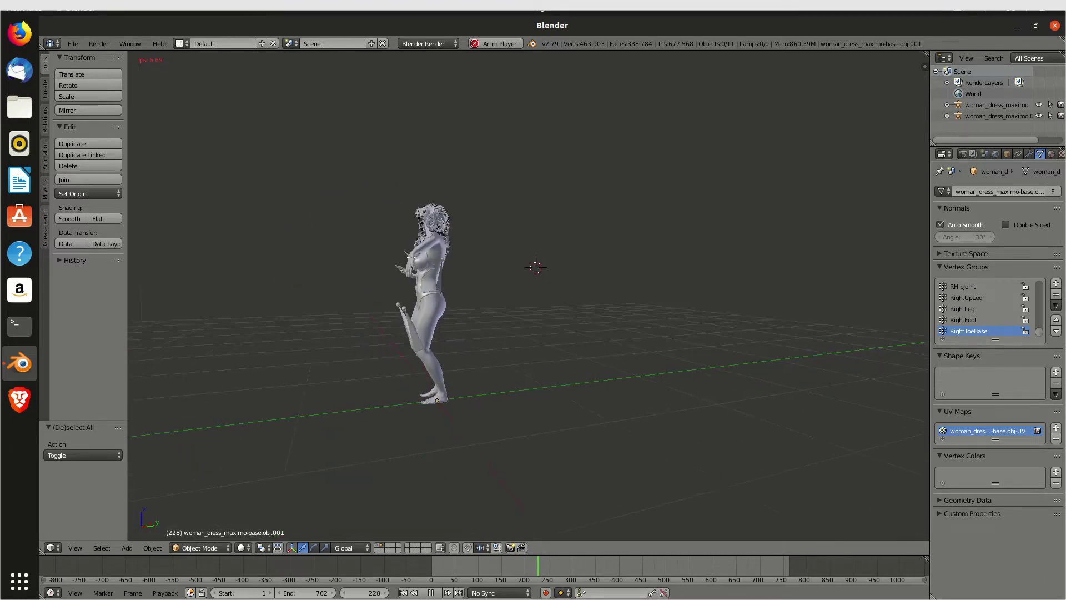
{"action": "key", "text": "KP_4"}
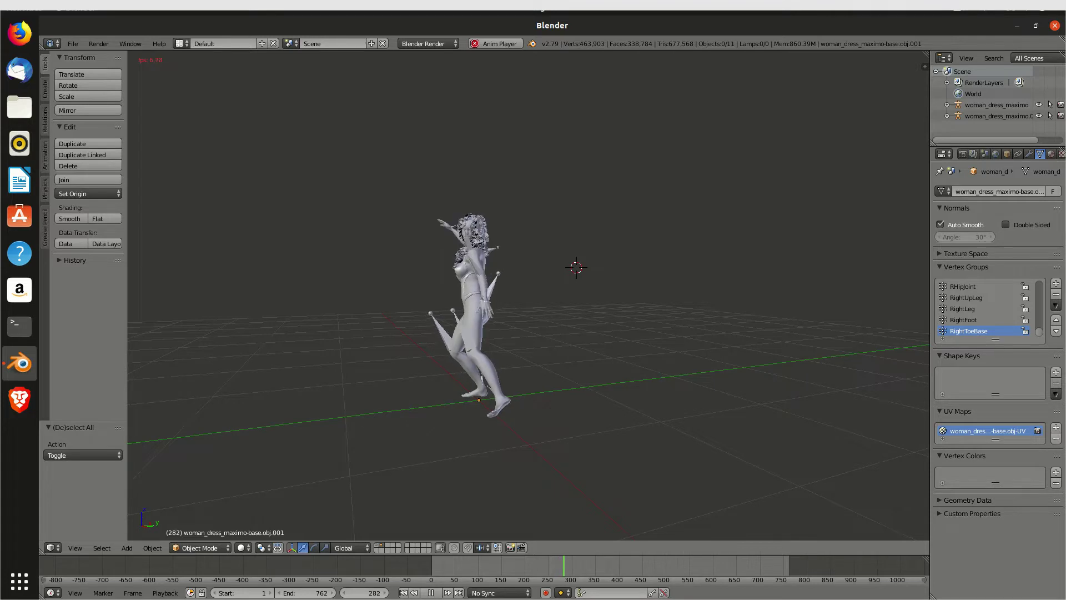
{"action": "left_click", "coordinate": [558, 255]}
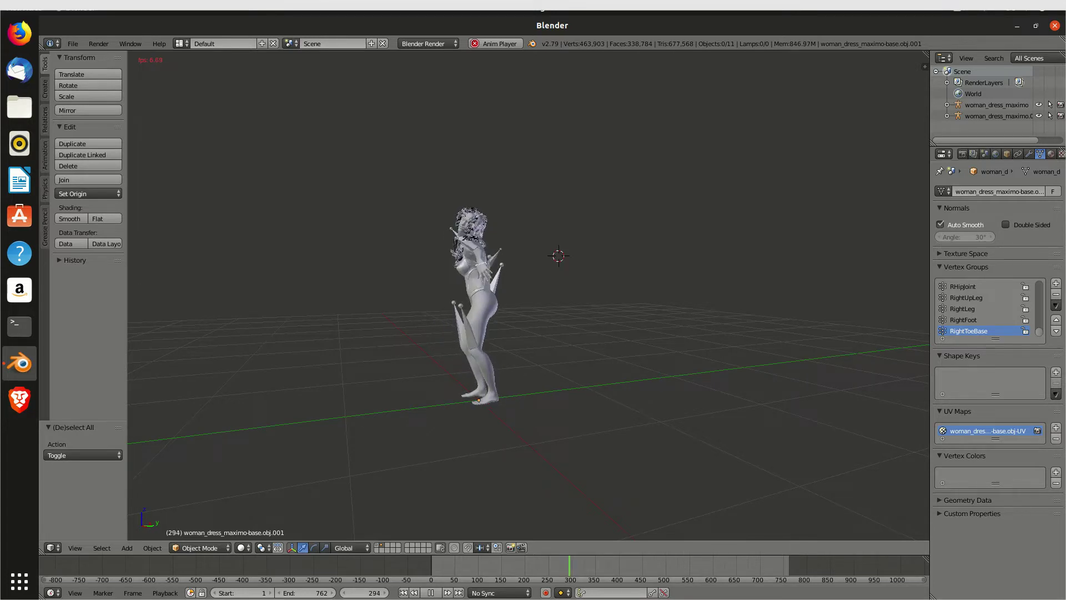
{"action": "middle_click_drag", "start_coordinate": [558, 256], "coordinate": [667, 261]}
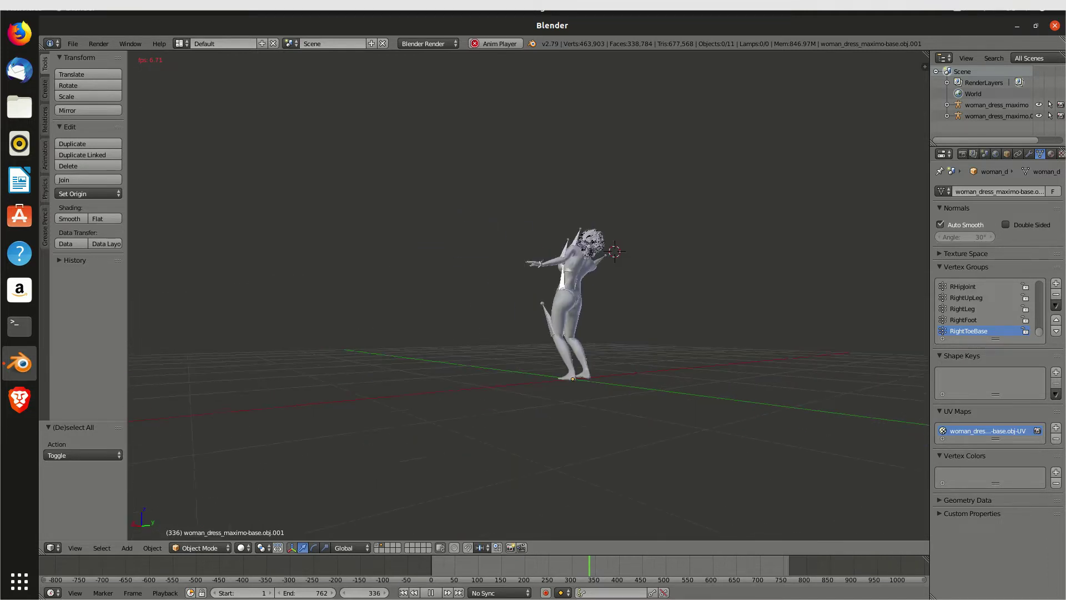
{"action": "scroll", "coordinate": [610, 278], "scroll_direction": "up", "scroll_amount": 3}
Zoom in and orbit around the dancing figure from the side, behind, above and front.
{"action": "scroll", "coordinate": [611, 277], "scroll_direction": "up", "scroll_amount": 2}
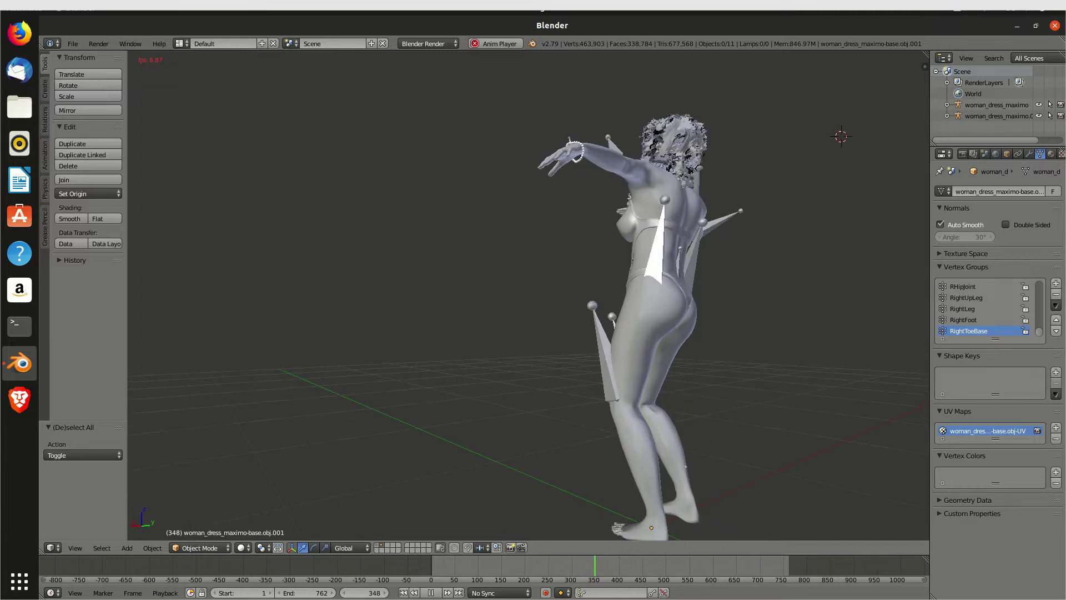
{"action": "scroll", "coordinate": [611, 278], "scroll_direction": "up", "scroll_amount": 2}
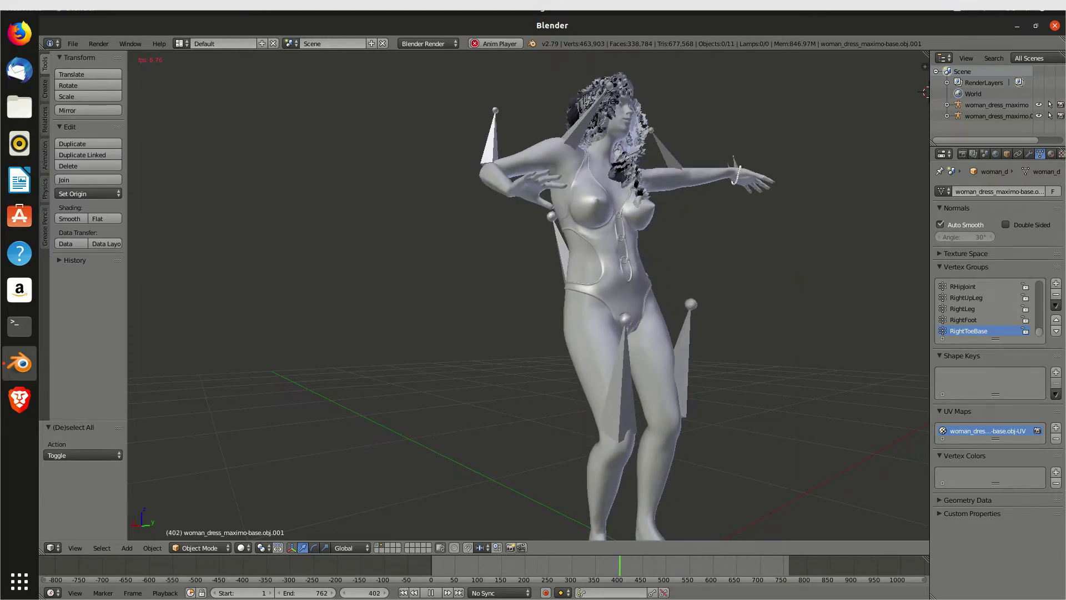
{"action": "middle_click_drag", "start_coordinate": [500, 277], "coordinate": [638, 277]}
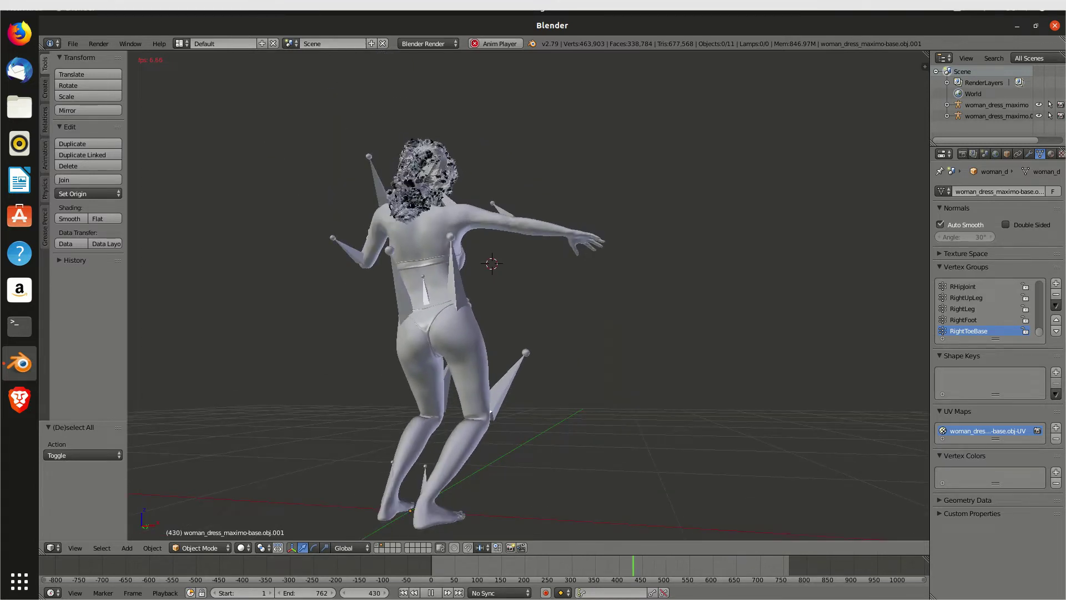
{"action": "middle_click_drag", "start_coordinate": [500, 278], "coordinate": [556, 277]}
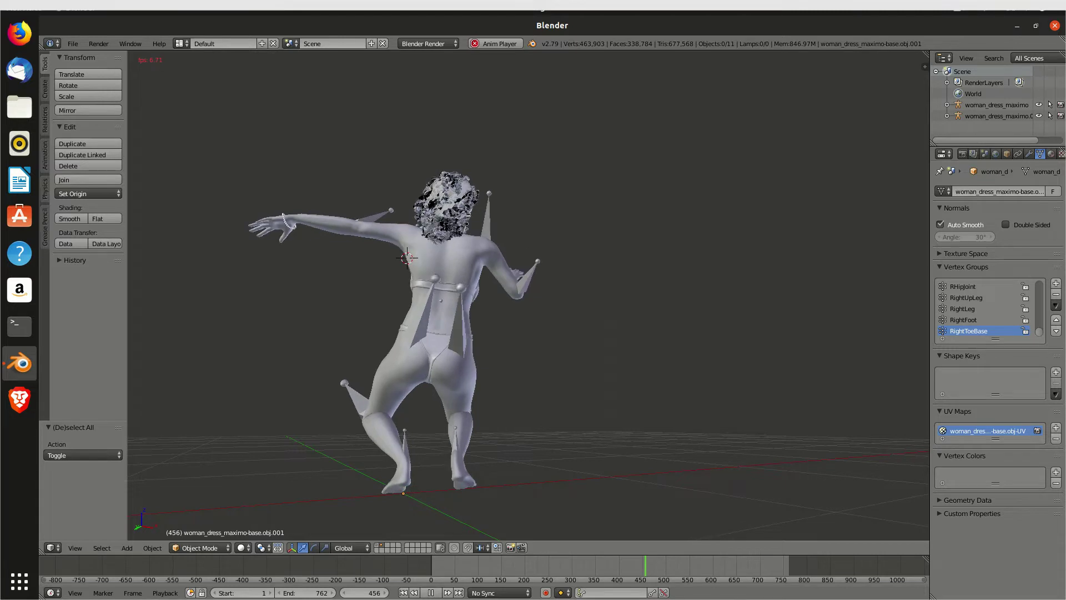
{"action": "middle_click_drag", "start_coordinate": [500, 277], "coordinate": [511, 311]}
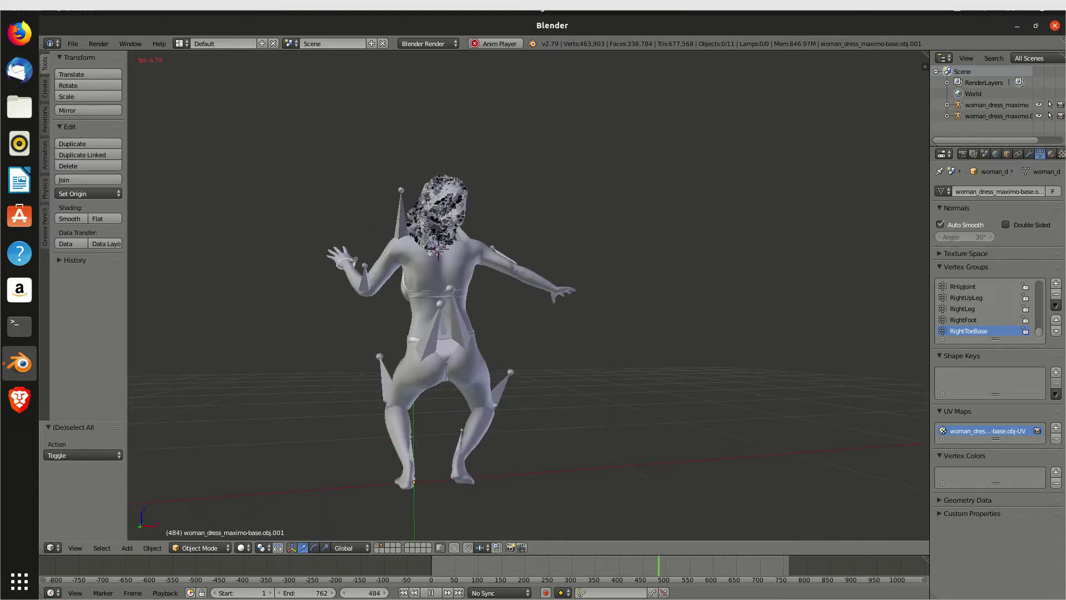
{"action": "mouse_move", "coordinate": [527, 277]}
{"action": "middle_mouse_down"}
{"action": "mouse_move", "coordinate": [500, 266]}
{"action": "mouse_move", "coordinate": [667, 275]}
{"action": "middle_mouse_up"}
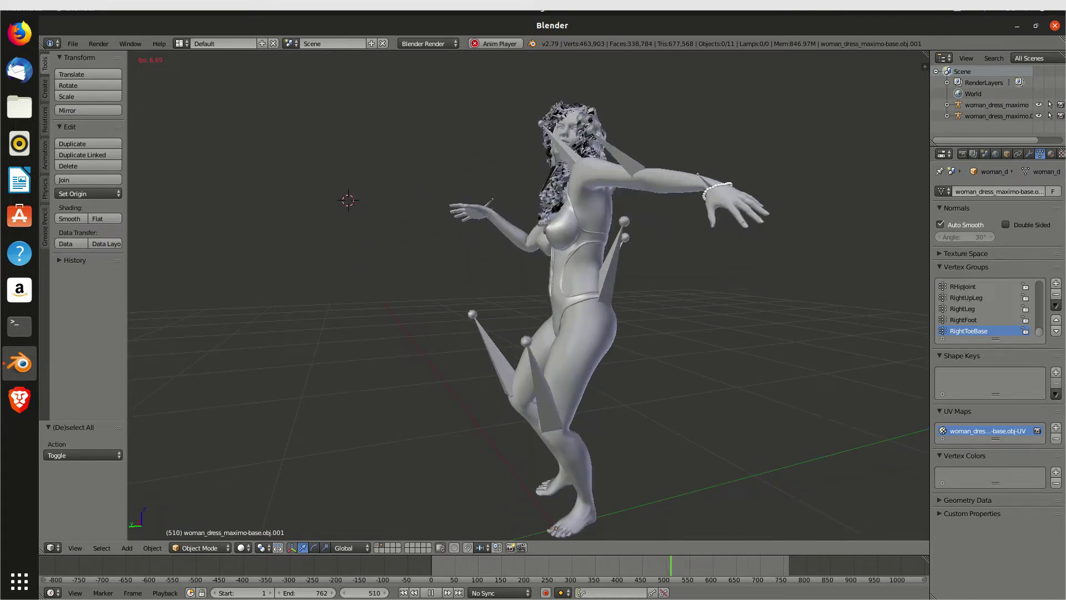
{"action": "middle_click_drag", "start_coordinate": [527, 277], "coordinate": [694, 277]}
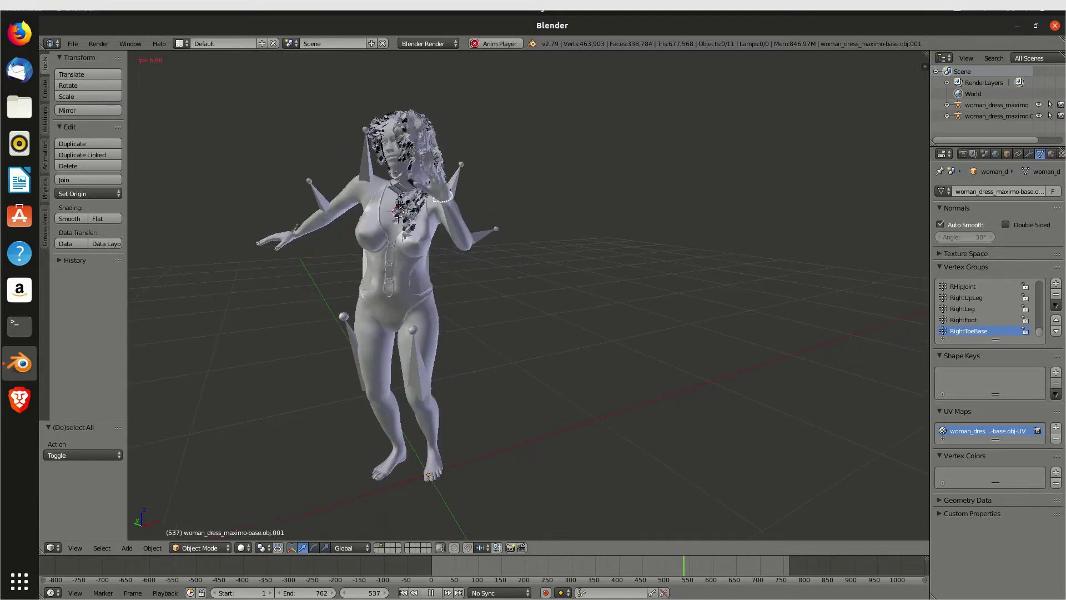
{"action": "middle_click_drag", "start_coordinate": [527, 278], "coordinate": [560, 277]}
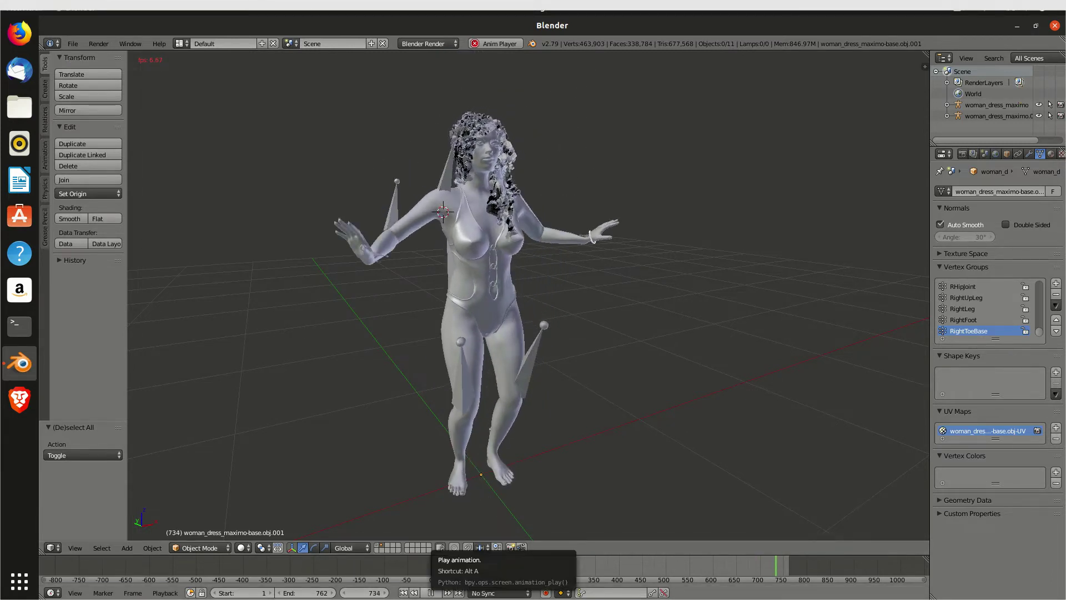
Pause playback at frame 738 and orbit to a level, front-on view of the figure.
{"action": "left_click", "coordinate": [431, 593]}
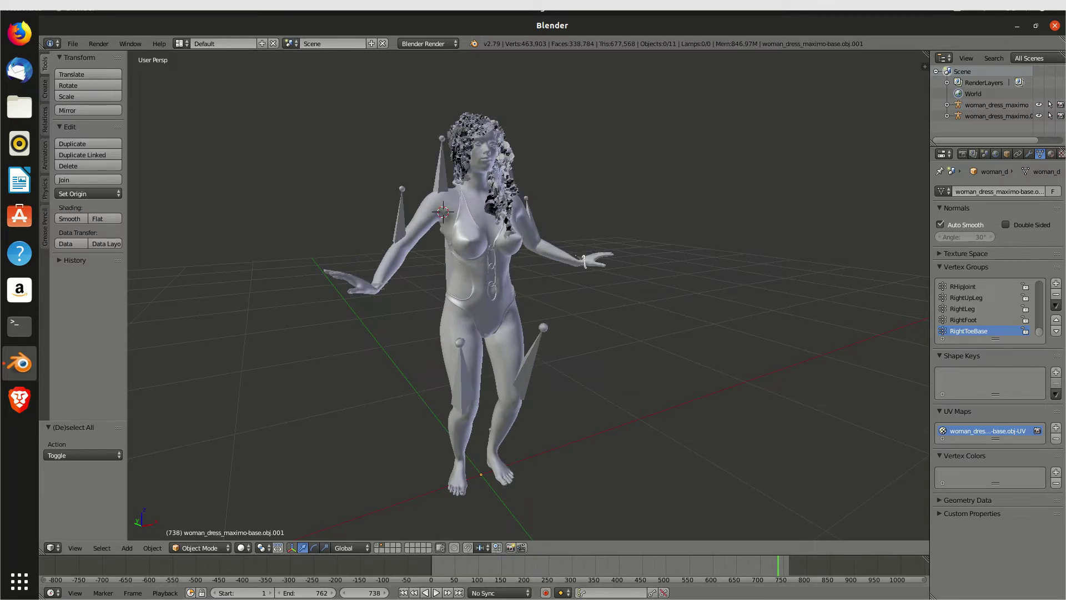
{"action": "middle_click_drag", "start_coordinate": [528, 300], "coordinate": [611, 300]}
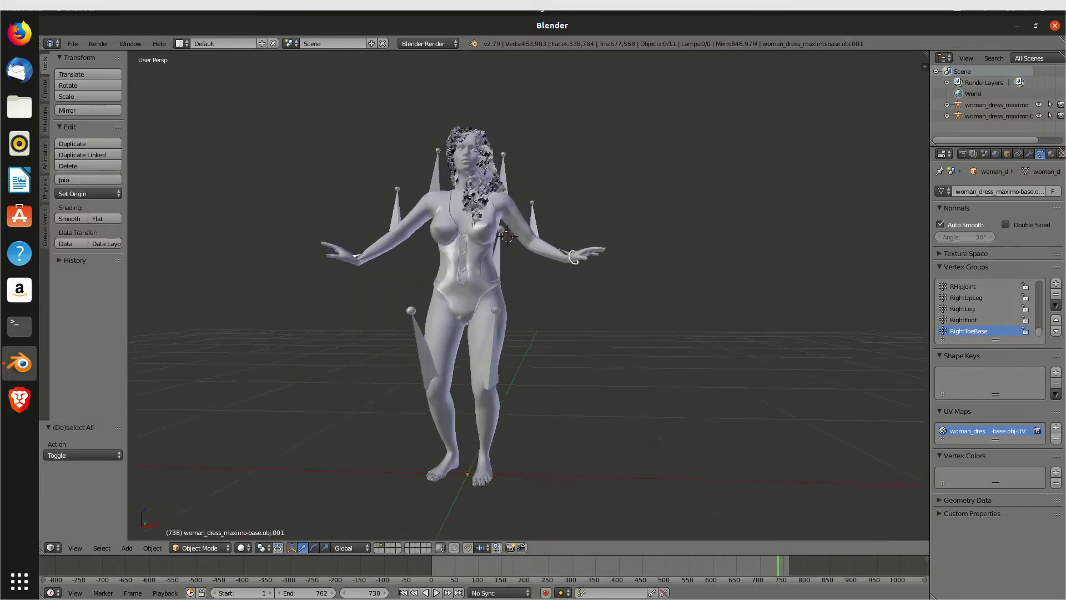
{"action": "middle_click_drag", "start_coordinate": [527, 299], "coordinate": [561, 300]}
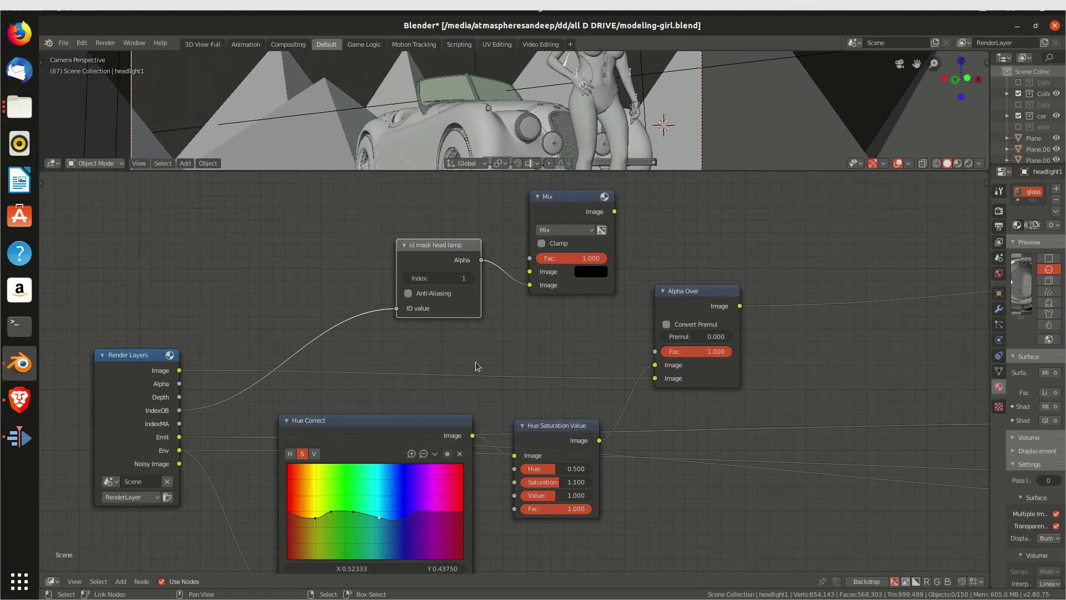
Zoom the node editor and confirm its Editor Type stays Compositor.
{"action": "scroll", "coordinate": [469, 356], "scroll_direction": "up", "scroll_amount": 1}
{"action": "scroll", "coordinate": [552, 328], "scroll_direction": "up", "scroll_amount": 1}
{"action": "scroll", "coordinate": [484, 326], "scroll_direction": "up", "scroll_amount": 1}
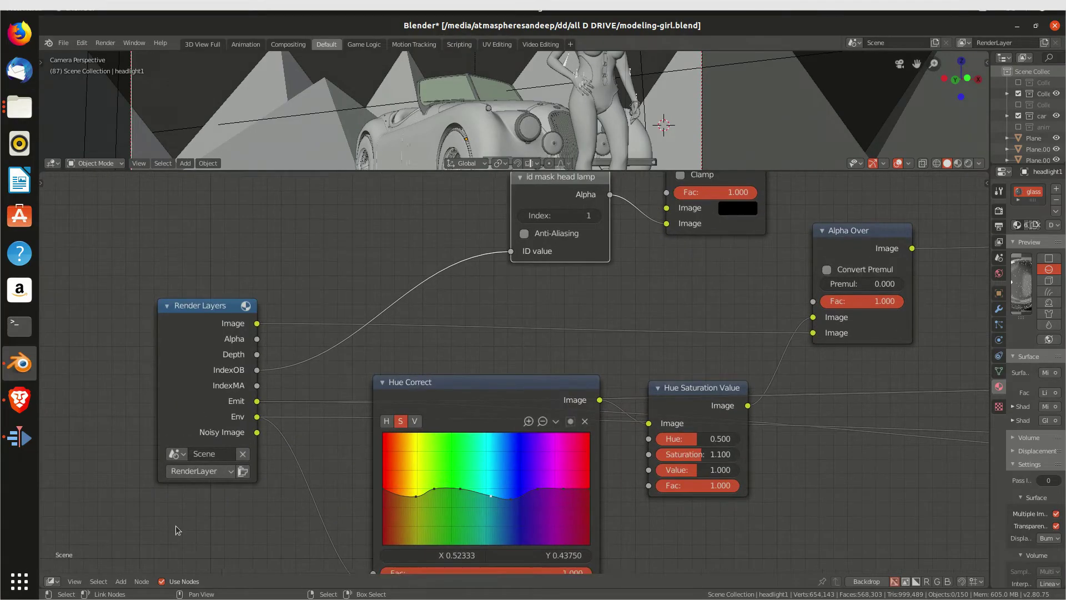
{"action": "left_click", "coordinate": [52, 581]}
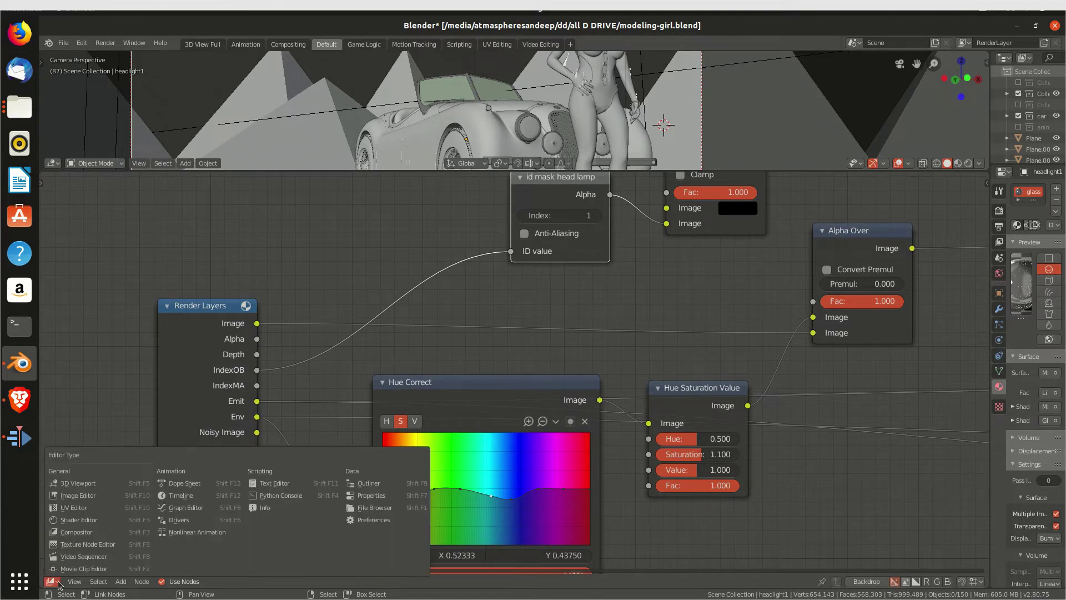
{"action": "left_click", "coordinate": [87, 534]}
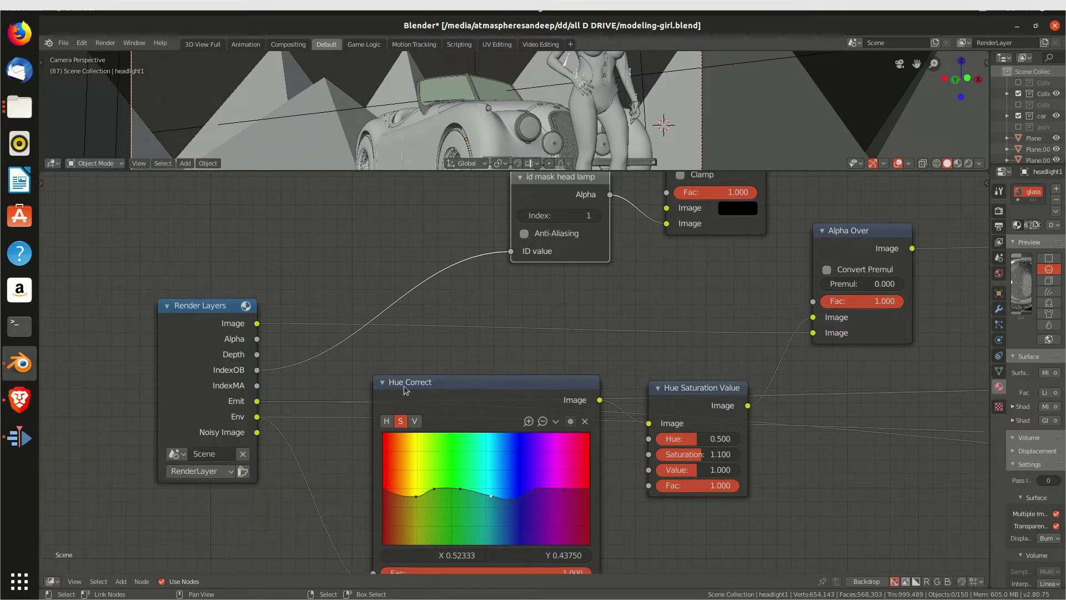
Drag the Render Layers node to a new position, then zoom back in.
{"action": "scroll", "coordinate": [303, 337], "scroll_direction": "down", "scroll_amount": 1}
{"action": "left_click_drag", "start_coordinate": [252, 324], "coordinate": [222, 288]}
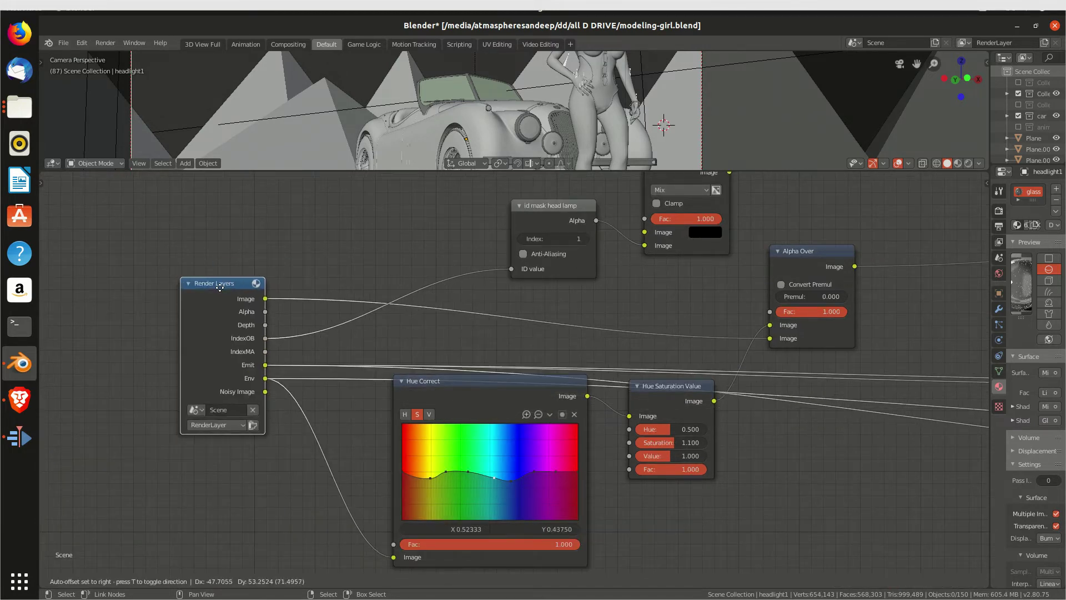
{"action": "scroll", "coordinate": [259, 379], "scroll_direction": "up", "scroll_amount": 1}
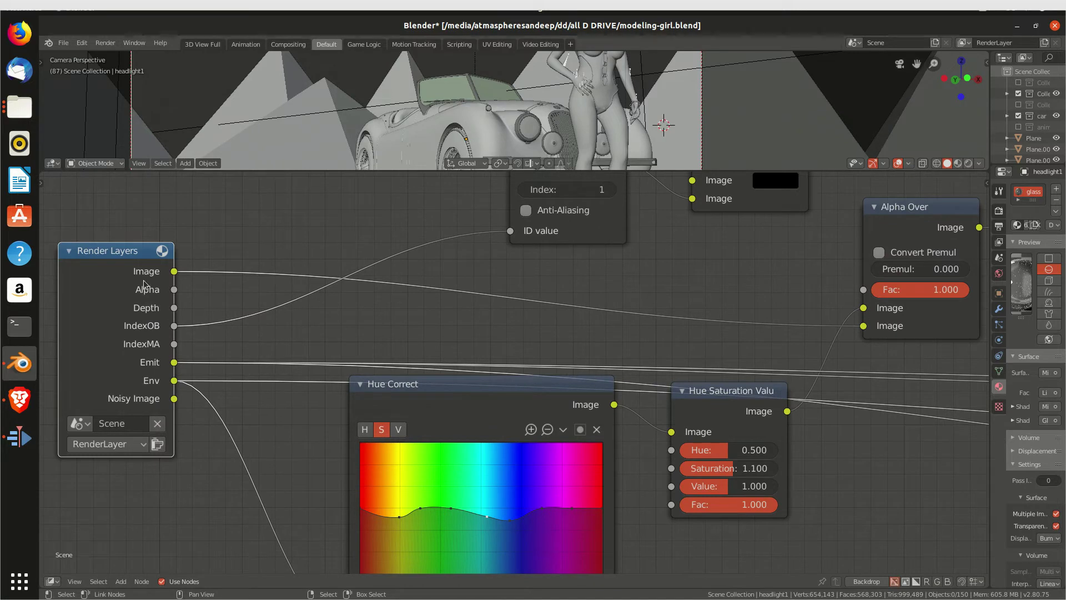
{"action": "scroll", "coordinate": [731, 342], "scroll_direction": "up", "scroll_amount": 1}
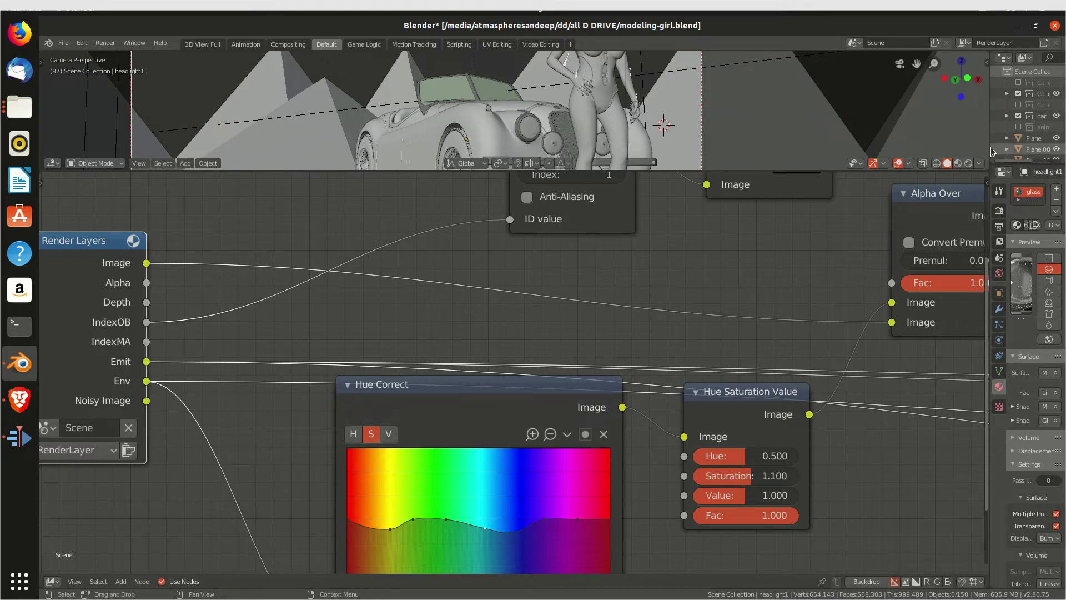
Resize the Properties area, show the view layer's render passes, then widen the node editor.
{"action": "mouse_move", "coordinate": [987, 148]}
{"action": "left_mouse_down"}
{"action": "mouse_move", "coordinate": [964, 156]}
{"action": "mouse_move", "coordinate": [858, 271]}
{"action": "left_mouse_up"}
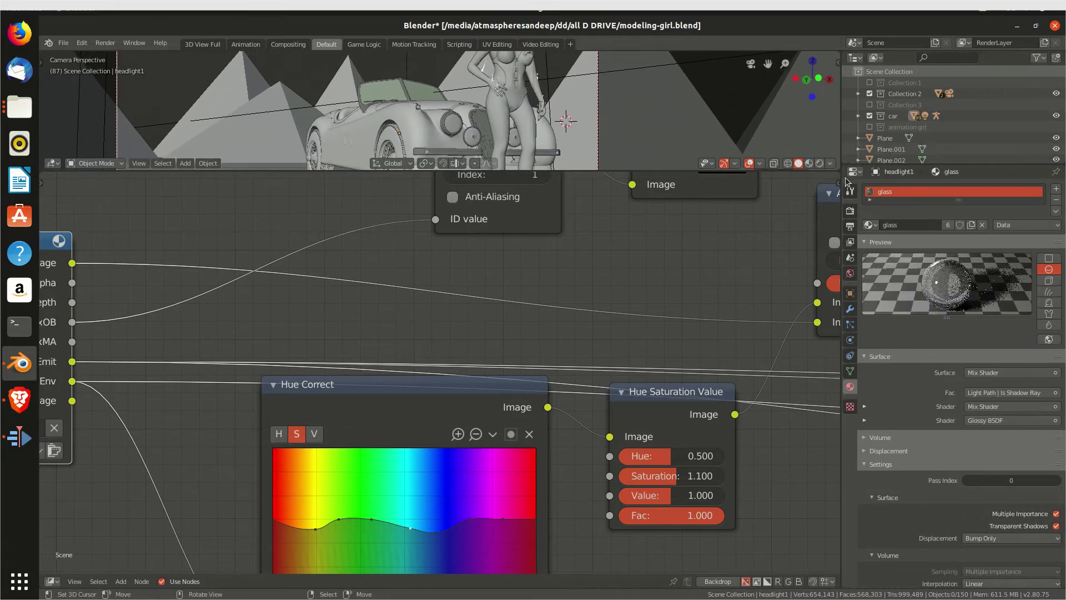
{"action": "left_click", "coordinate": [851, 242]}
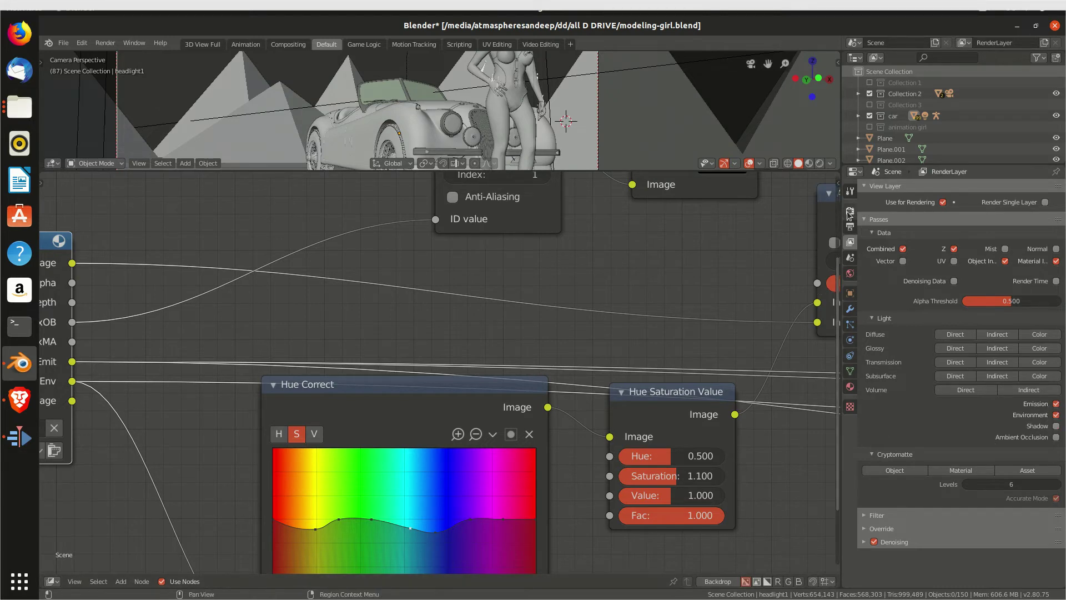
{"action": "left_click_drag", "start_coordinate": [840, 214], "coordinate": [920, 213]}
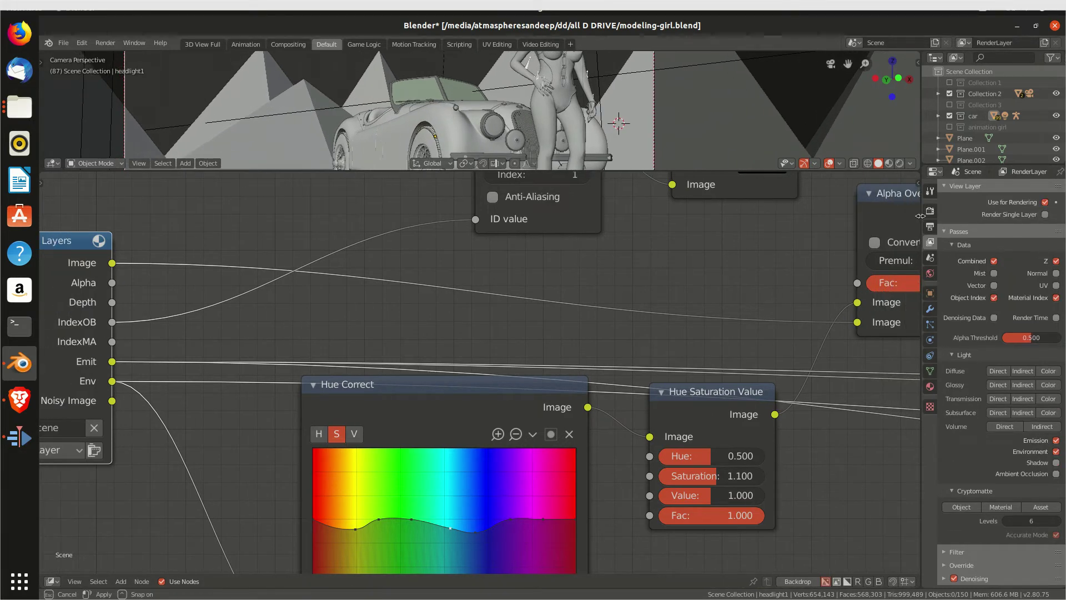
Zoom and pan until the Mix, ID Mask and Alpha Over nodes fill the editor.
{"action": "scroll", "coordinate": [453, 351], "scroll_direction": "down", "scroll_amount": 1}
{"action": "scroll", "coordinate": [488, 335], "scroll_direction": "down", "scroll_amount": 1}
{"action": "scroll", "coordinate": [373, 352], "scroll_direction": "down", "scroll_amount": 1}
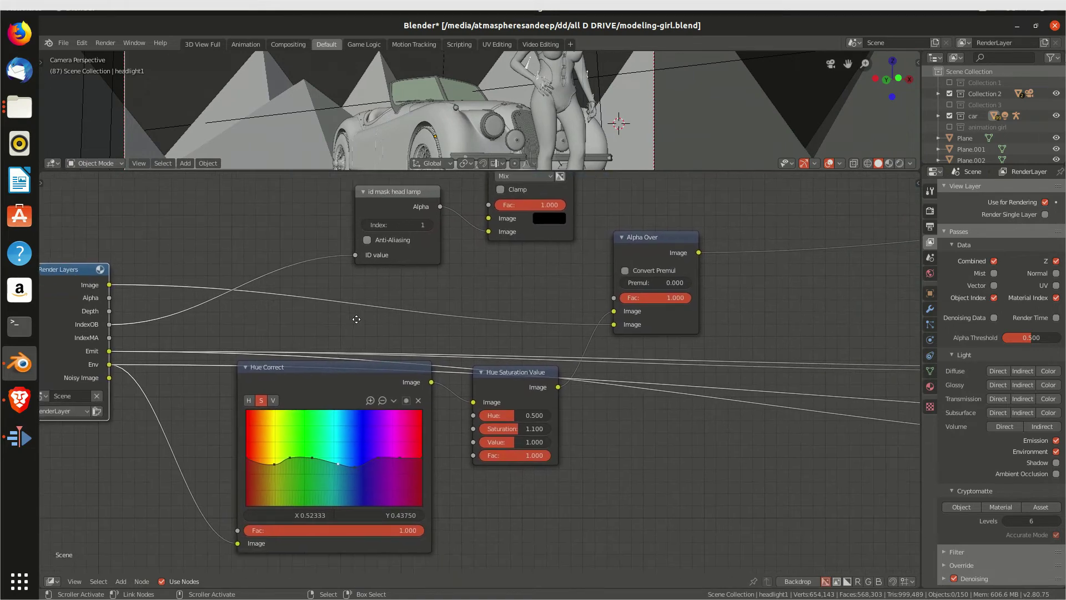
{"action": "scroll", "coordinate": [357, 317], "scroll_direction": "down", "scroll_amount": 1}
{"action": "scroll", "coordinate": [409, 279], "scroll_direction": "up", "scroll_amount": 1}
{"action": "mouse_move", "coordinate": [464, 251]}
{"action": "middle_mouse_down"}
{"action": "mouse_move", "coordinate": [464, 344]}
{"action": "mouse_move", "coordinate": [512, 270]}
{"action": "middle_mouse_up"}
{"action": "scroll", "coordinate": [464, 345], "scroll_direction": "up", "scroll_amount": 1}
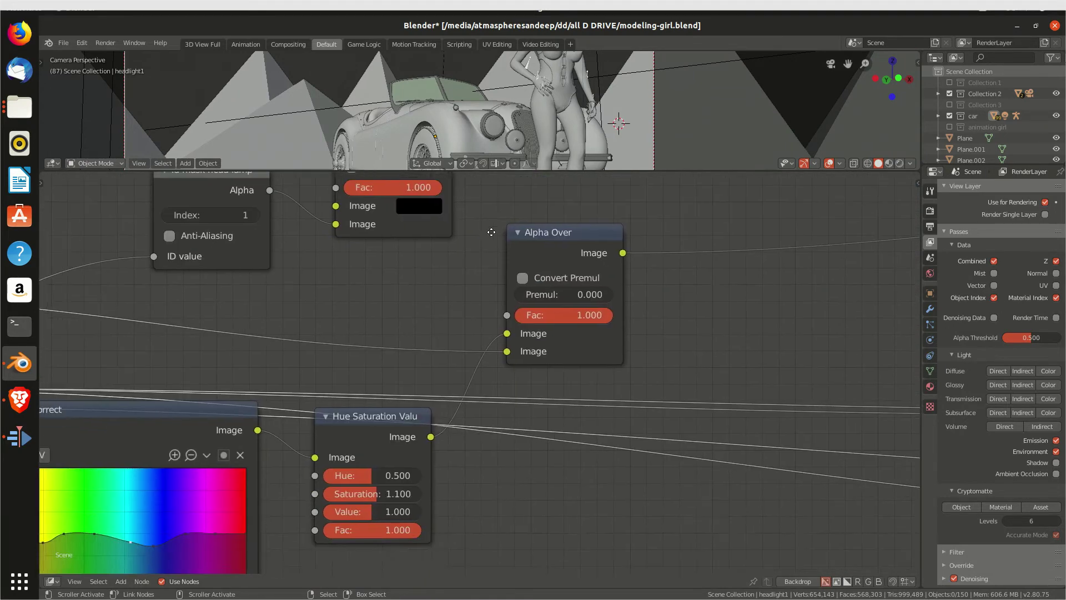
{"action": "middle_click_drag", "start_coordinate": [487, 341], "coordinate": [520, 415]}
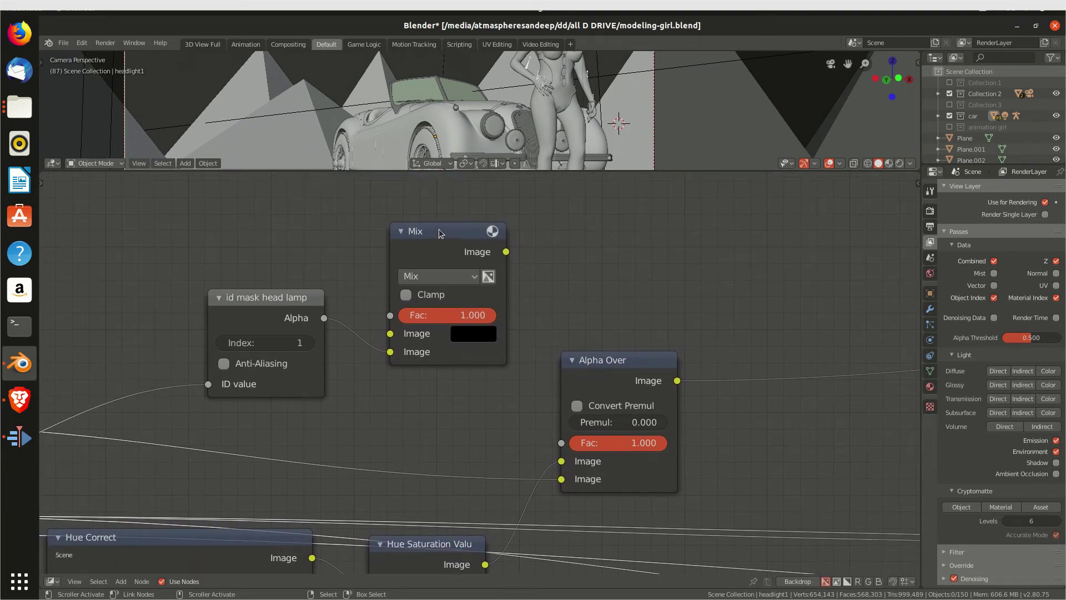
Delete the Mix node with X and pan across Hue Correct, Render Layers, Glare and Add nodes.
{"action": "key", "text": "x"}
{"action": "scroll", "coordinate": [435, 428], "scroll_direction": "down", "scroll_amount": 2}
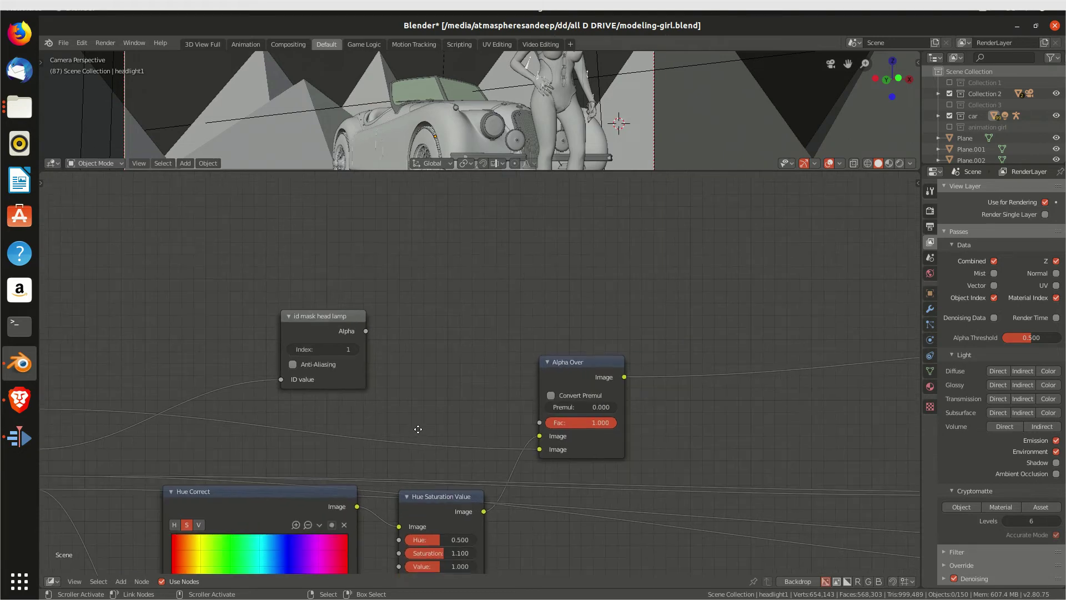
{"action": "mouse_move", "coordinate": [419, 428]}
{"action": "middle_mouse_down"}
{"action": "mouse_move", "coordinate": [418, 399]}
{"action": "mouse_move", "coordinate": [469, 359]}
{"action": "mouse_move", "coordinate": [114, 429]}
{"action": "middle_mouse_up"}
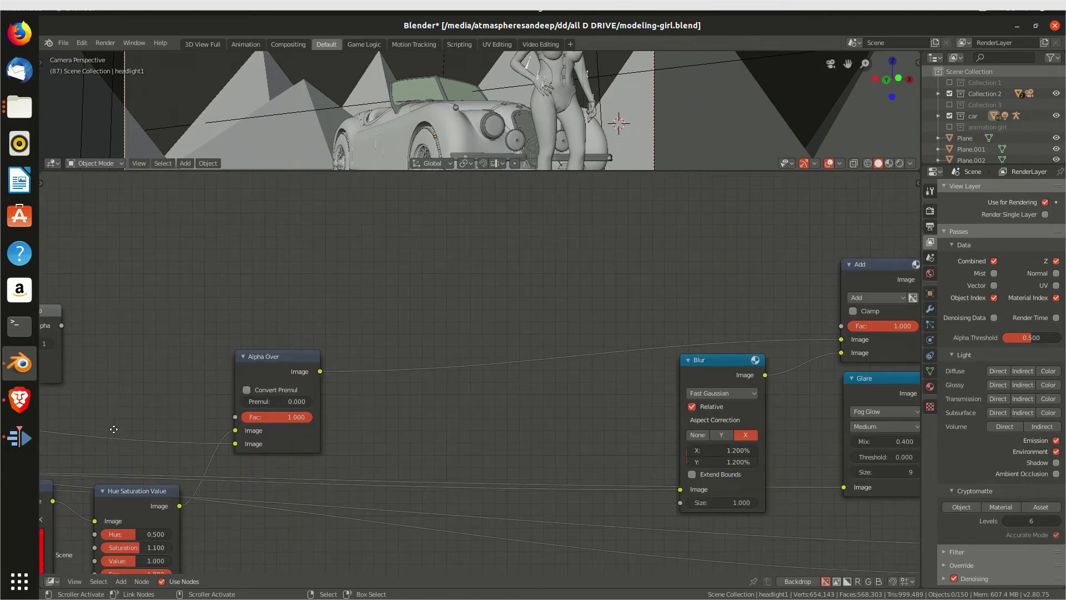
{"action": "scroll", "coordinate": [500, 411], "scroll_direction": "down", "scroll_amount": 1}
{"action": "scroll", "coordinate": [499, 410], "scroll_direction": "down", "scroll_amount": 1}
{"action": "mouse_move", "coordinate": [582, 429]}
{"action": "middle_mouse_down", "text": "shift"}
{"action": "mouse_move", "coordinate": [516, 394]}
{"action": "mouse_move", "coordinate": [444, 384]}
{"action": "mouse_move", "coordinate": [398, 393]}
{"action": "mouse_move", "coordinate": [438, 340]}
{"action": "middle_mouse_up", "text": "shift"}
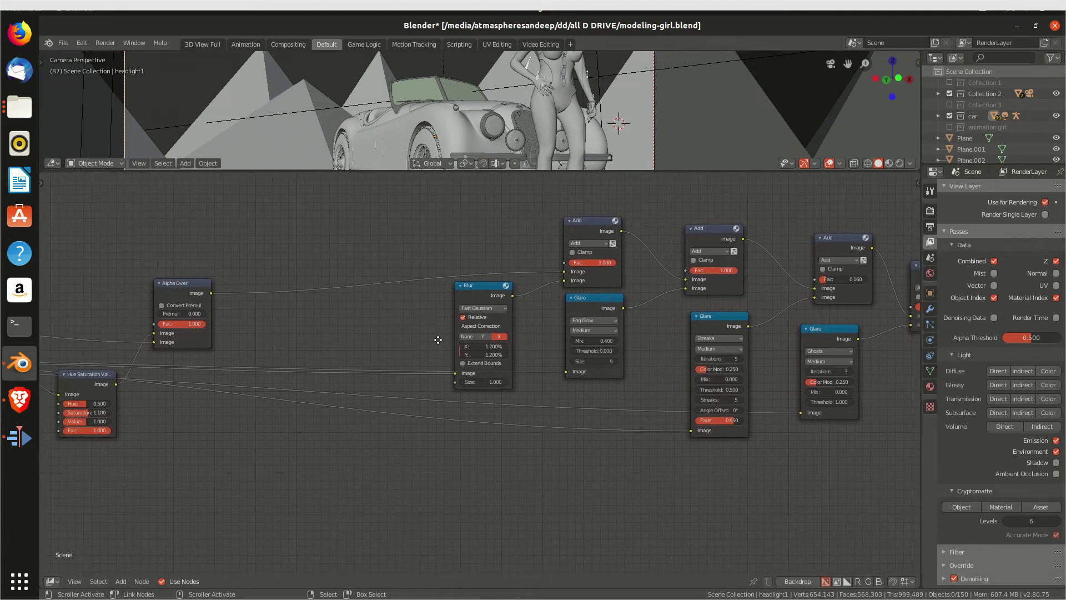
{"action": "mouse_move", "coordinate": [201, 457]}
{"action": "middle_mouse_down"}
{"action": "mouse_move", "coordinate": [298, 431]}
{"action": "mouse_move", "coordinate": [407, 448]}
{"action": "middle_mouse_up"}
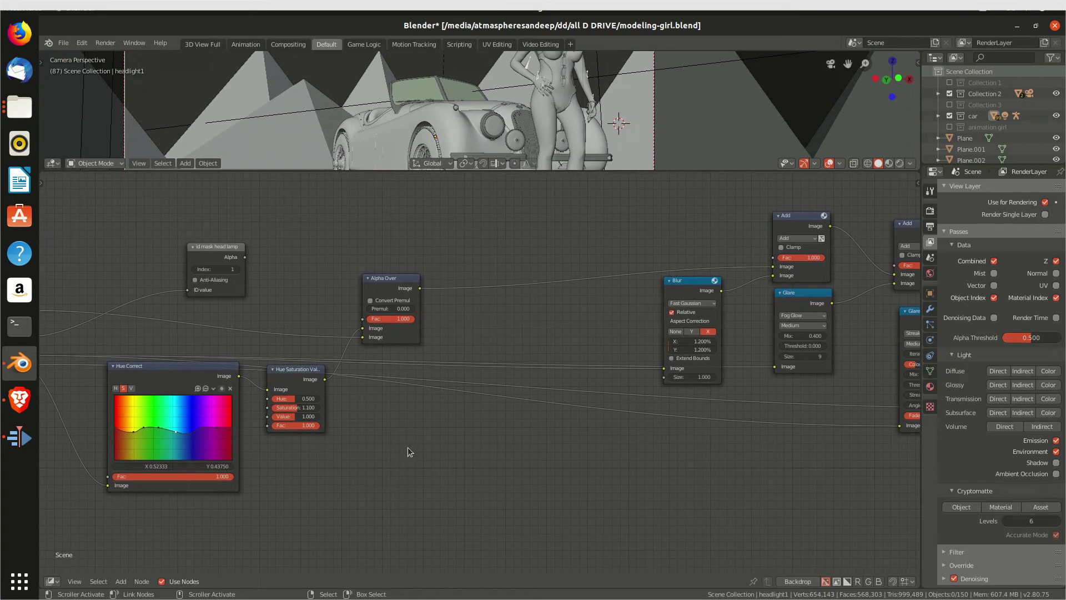
Restore the Mix node with Ctrl+Z and pan toward the Add, Glare and Composite nodes.
{"action": "key", "text": "ctrl+z"}
{"action": "left_click", "coordinate": [319, 265]}
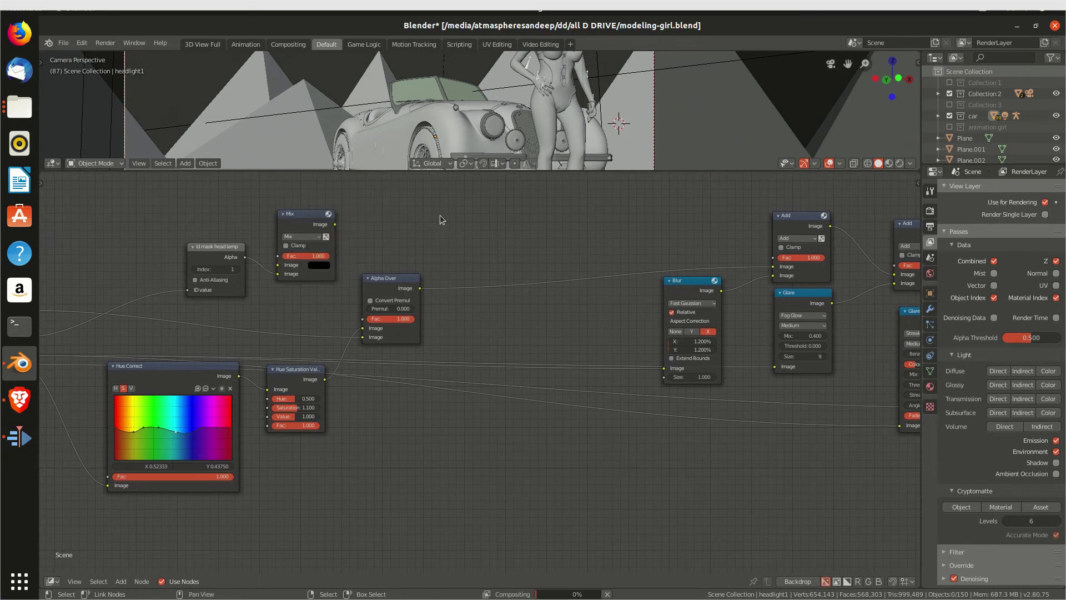
{"action": "mouse_move", "coordinate": [496, 452]}
{"action": "middle_mouse_down"}
{"action": "mouse_move", "coordinate": [341, 493]}
{"action": "mouse_move", "coordinate": [281, 469]}
{"action": "middle_mouse_up"}
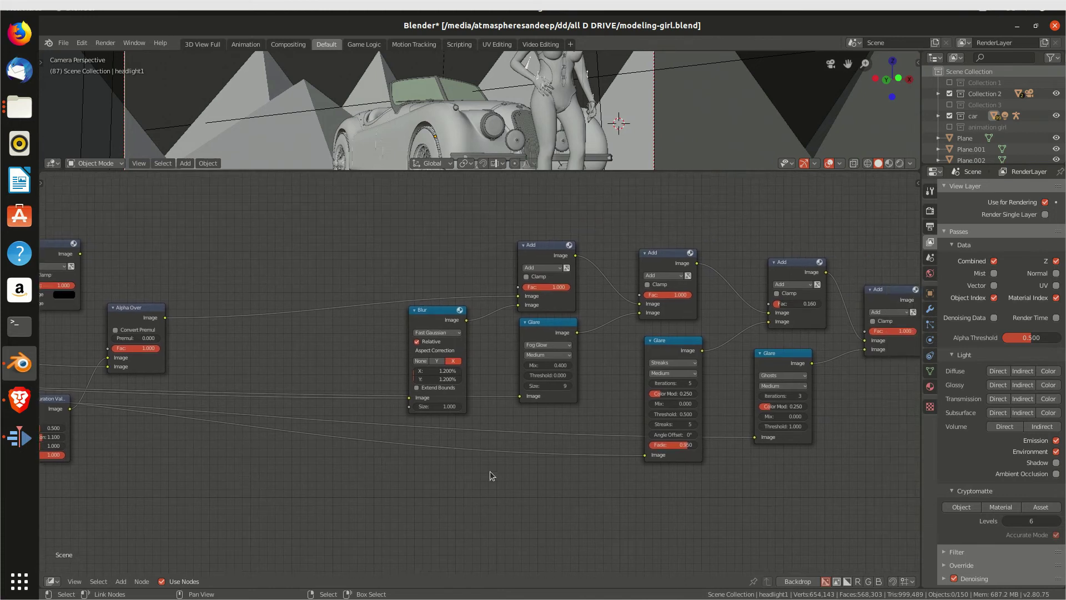
{"action": "middle_click_drag", "start_coordinate": [488, 476], "coordinate": [349, 509]}
Shift the Blur node slightly up, then pan back to the Mix, ID Mask and Alpha Over nodes.
{"action": "scroll", "coordinate": [348, 509], "scroll_direction": "up", "scroll_amount": 2}
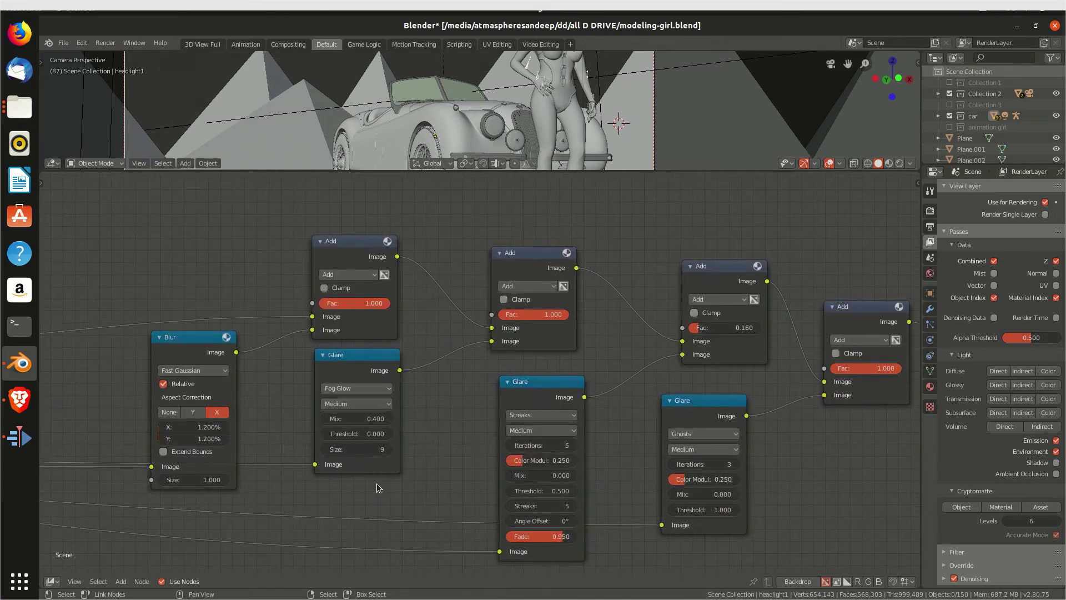
{"action": "scroll", "coordinate": [444, 485], "scroll_direction": "up", "scroll_amount": 1}
{"action": "mouse_move", "coordinate": [168, 346]}
{"action": "left_mouse_down"}
{"action": "mouse_move", "coordinate": [174, 327]}
{"action": "mouse_move", "coordinate": [161, 312]}
{"action": "left_mouse_up"}
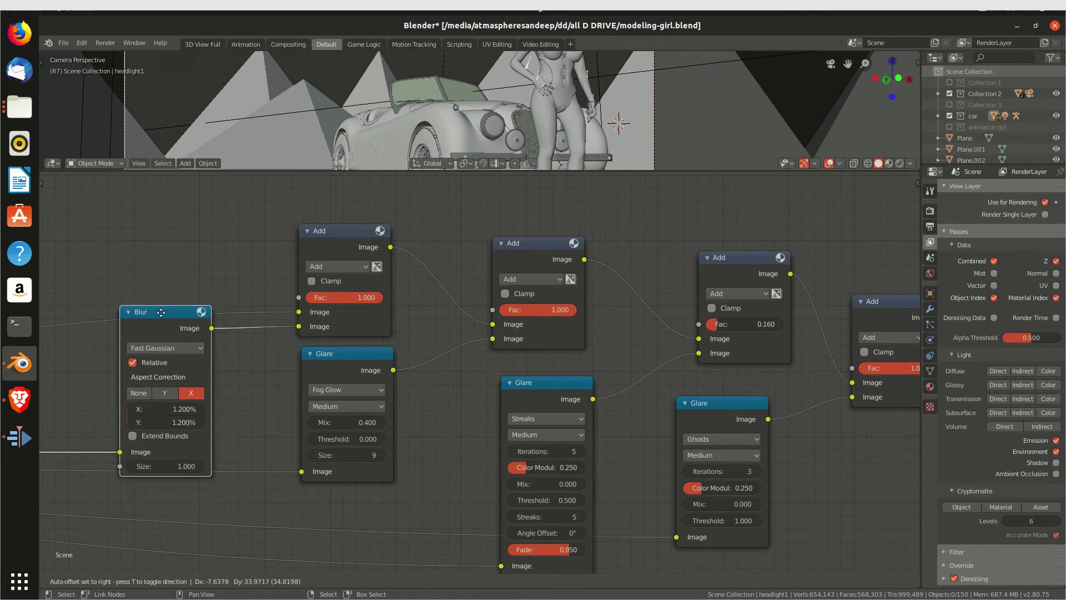
{"action": "middle_click_drag", "start_coordinate": [423, 433], "coordinate": [292, 367]}
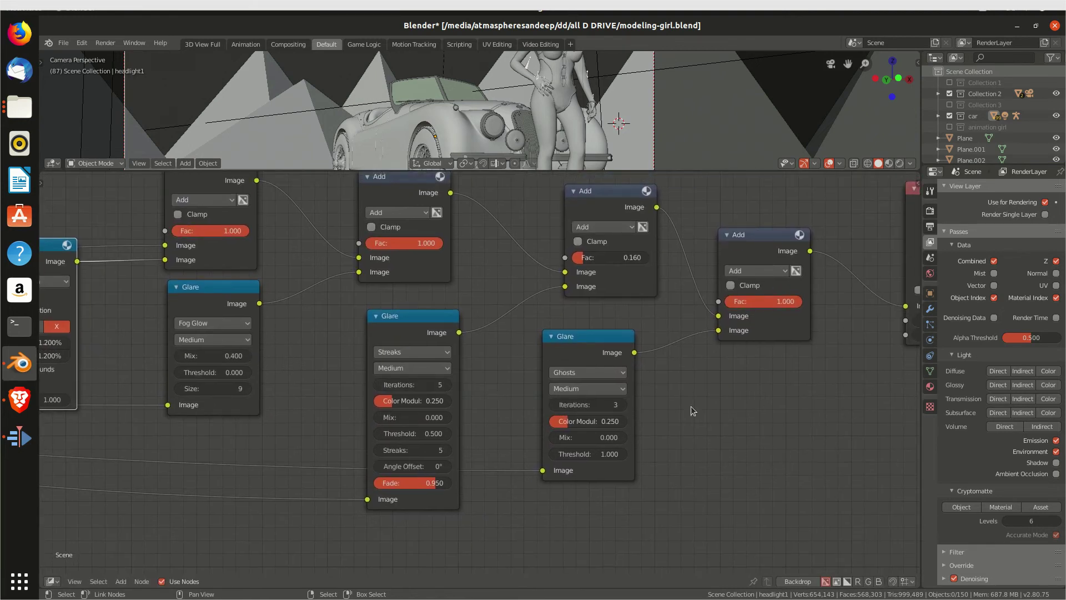
{"action": "middle_click_drag", "start_coordinate": [490, 379], "coordinate": [718, 378]}
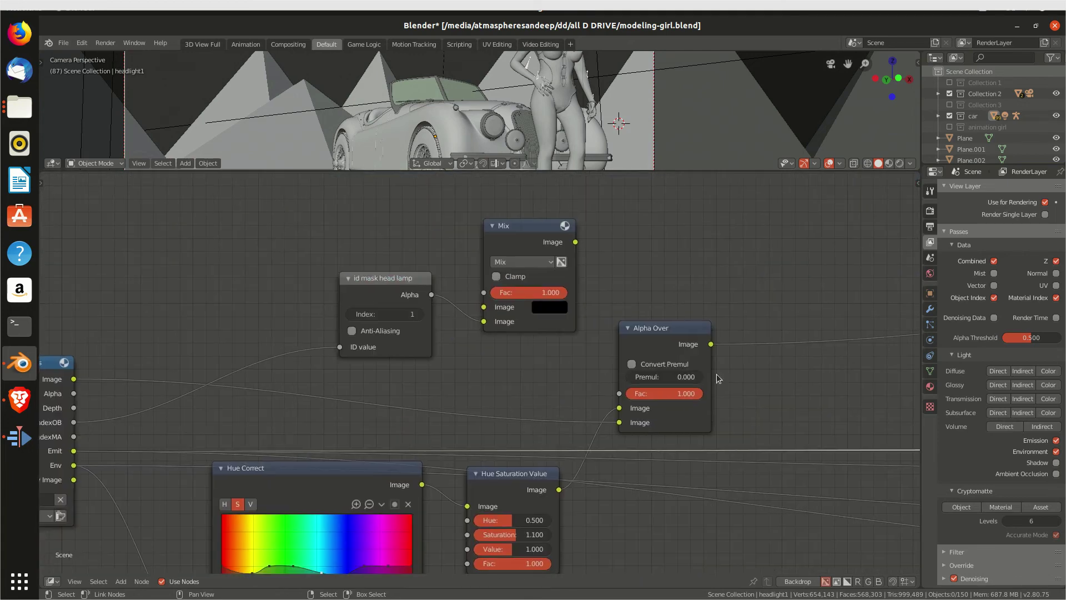
Delete the Mix node and the id mask head lamp node.
{"action": "left_click", "coordinate": [513, 227]}
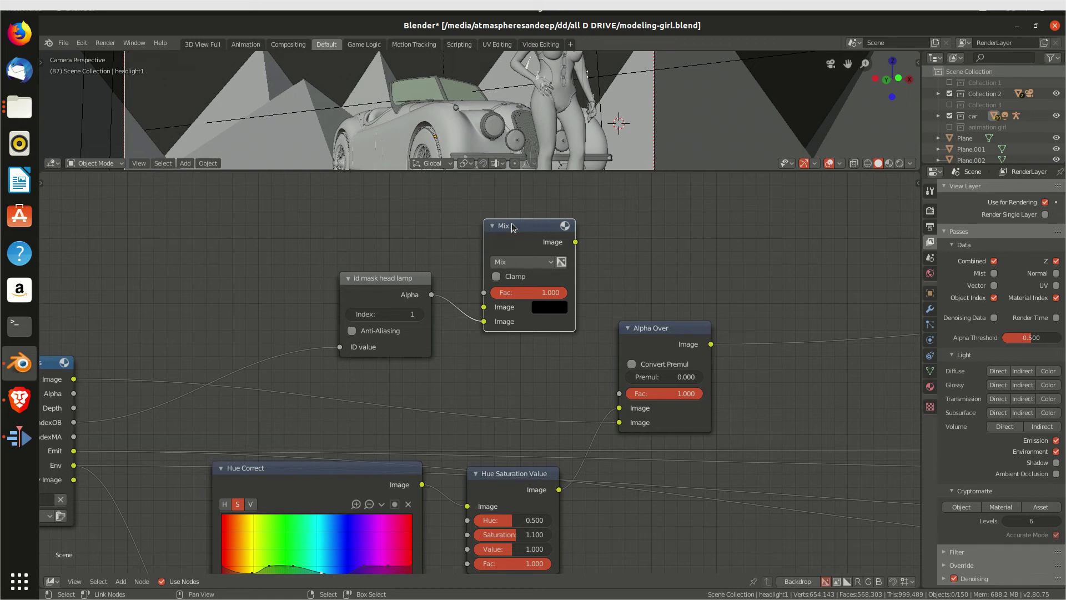
{"action": "key", "text": "x"}
{"action": "left_click", "coordinate": [375, 284]}
{"action": "key", "text": "x"}
Bring Render Layers, Hue Correct and Hue Saturation Value into view and select Render Layers.
{"action": "middle_click_drag", "start_coordinate": [319, 380], "coordinate": [537, 285]}
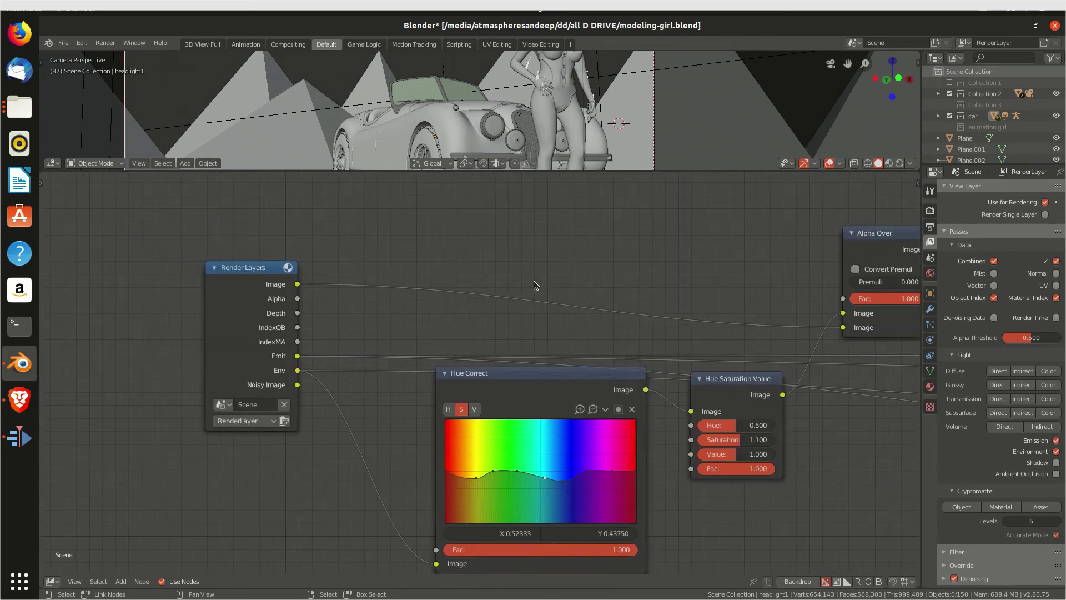
{"action": "scroll", "coordinate": [323, 390], "scroll_direction": "up", "scroll_amount": 2}
{"action": "scroll", "coordinate": [302, 405], "scroll_direction": "up", "scroll_amount": 1}
{"action": "left_click", "coordinate": [209, 350]}
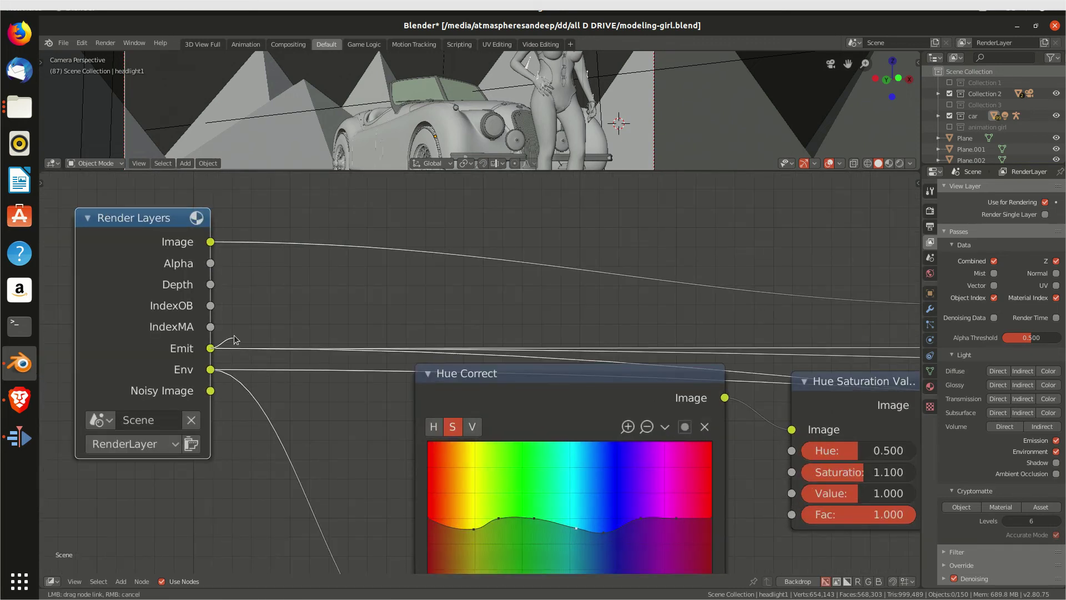
{"action": "scroll", "coordinate": [237, 350], "scroll_direction": "down", "scroll_amount": 3}
Pan along the Alpha Over, Blur, Add and Glare chain and nudge the Blur node left and down.
{"action": "middle_click_drag", "start_coordinate": [793, 393], "coordinate": [322, 410], "text": "ctrl"}
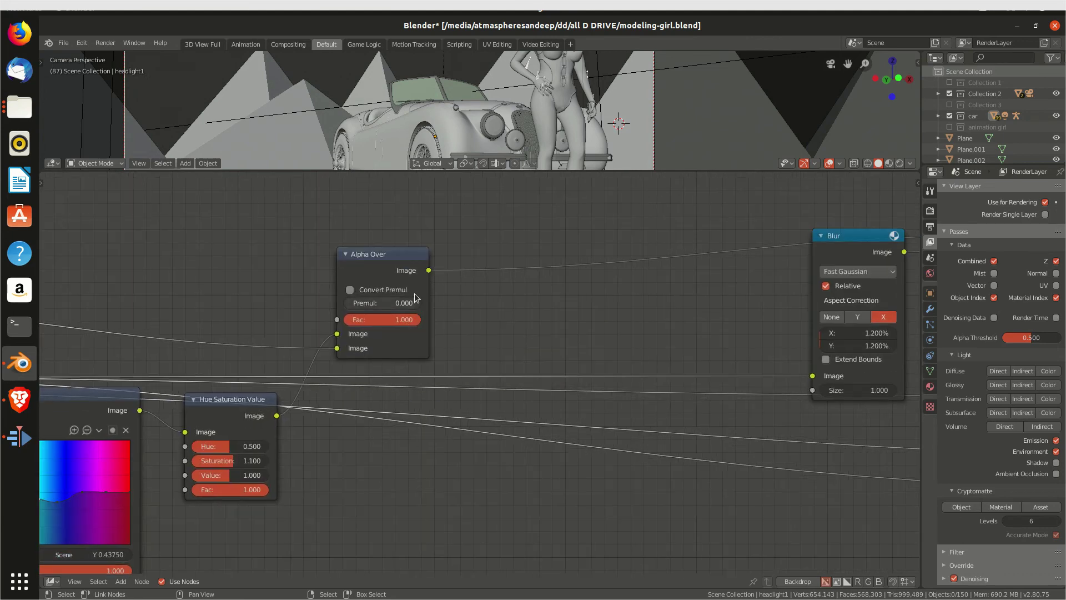
{"action": "left_click_drag", "start_coordinate": [388, 264], "coordinate": [419, 255]}
{"action": "scroll", "coordinate": [720, 336], "scroll_direction": "down", "scroll_amount": 1}
{"action": "mouse_move", "coordinate": [720, 335]}
{"action": "middle_mouse_down"}
{"action": "mouse_move", "coordinate": [514, 317]}
{"action": "mouse_move", "coordinate": [407, 381]}
{"action": "mouse_move", "coordinate": [435, 422]}
{"action": "mouse_move", "coordinate": [499, 420]}
{"action": "middle_mouse_up"}
{"action": "scroll", "coordinate": [407, 381], "scroll_direction": "up", "scroll_amount": 2}
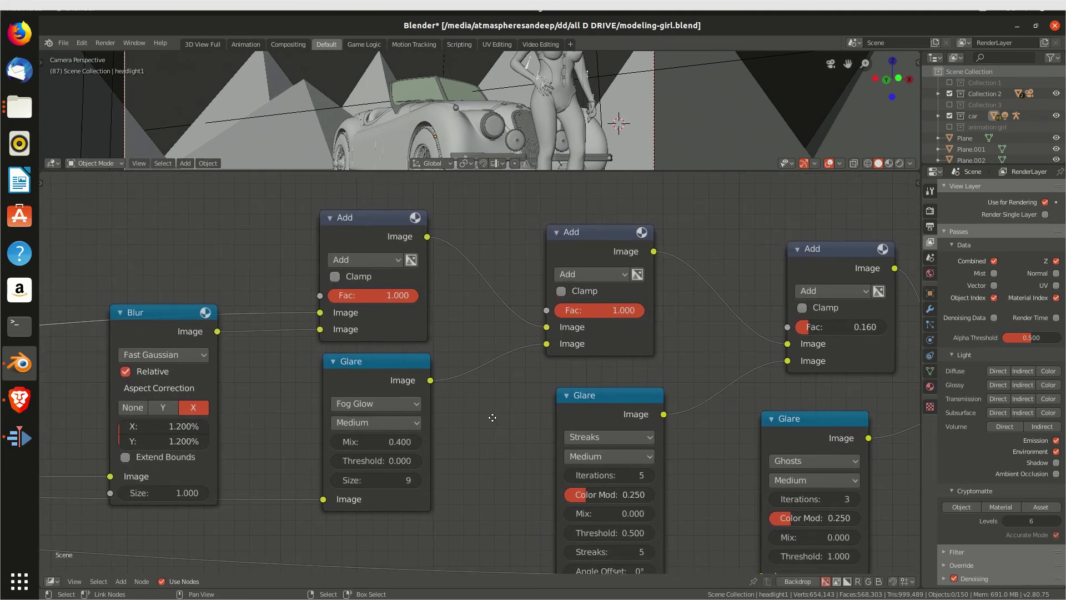
{"action": "left_click_drag", "start_coordinate": [163, 318], "coordinate": [151, 330]}
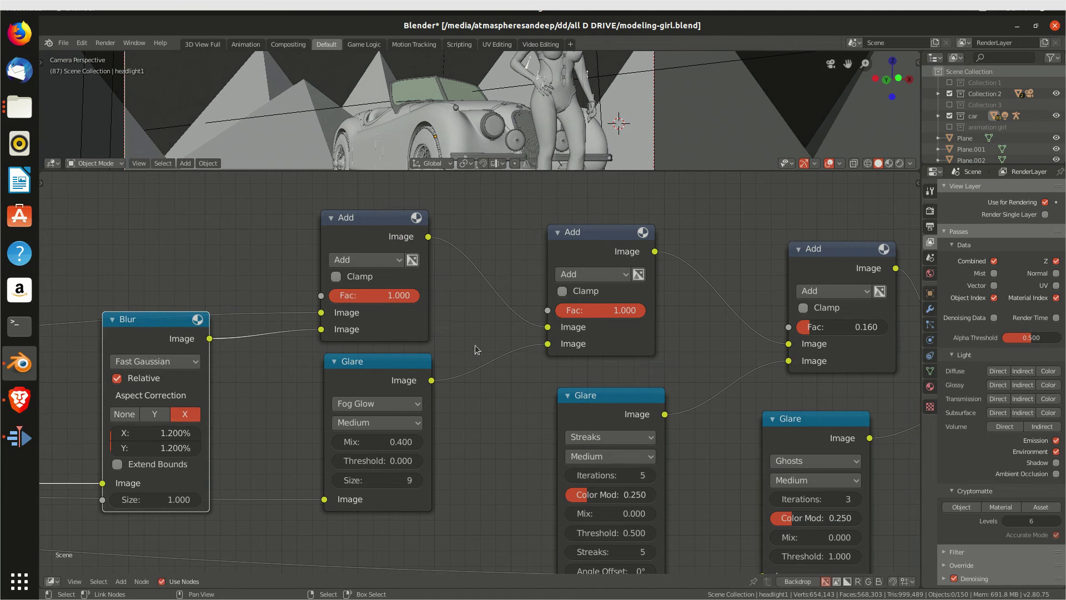
Follow the chain to the Composite node, framing the final Add nodes feeding its Image input.
{"action": "scroll", "coordinate": [476, 353], "scroll_direction": "down", "scroll_amount": 1}
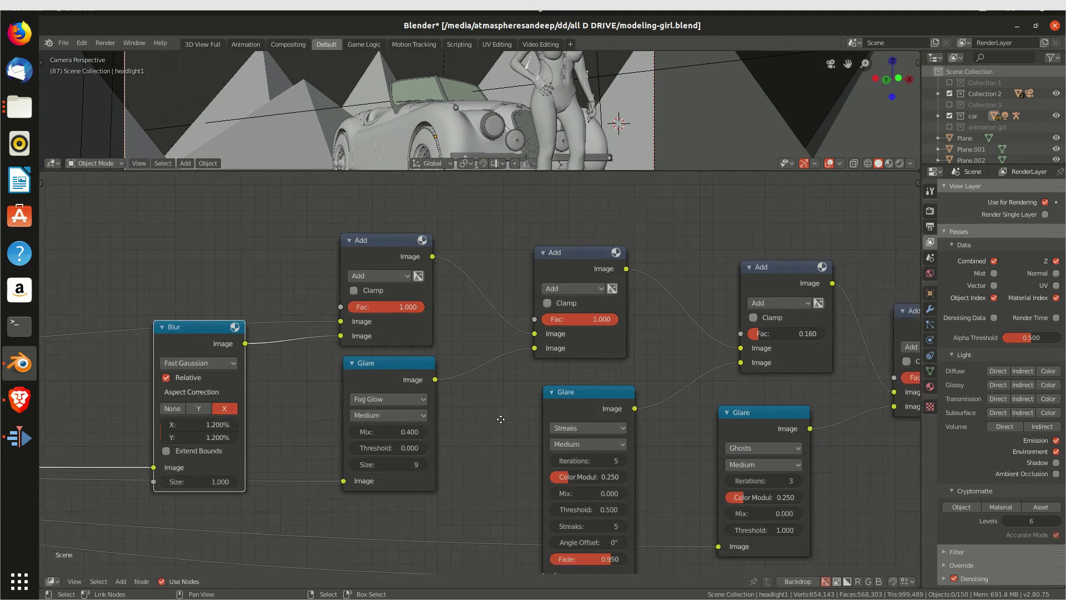
{"action": "middle_click_drag", "start_coordinate": [527, 421], "coordinate": [287, 412]}
{"action": "middle_click_drag", "start_coordinate": [474, 403], "coordinate": [424, 429]}
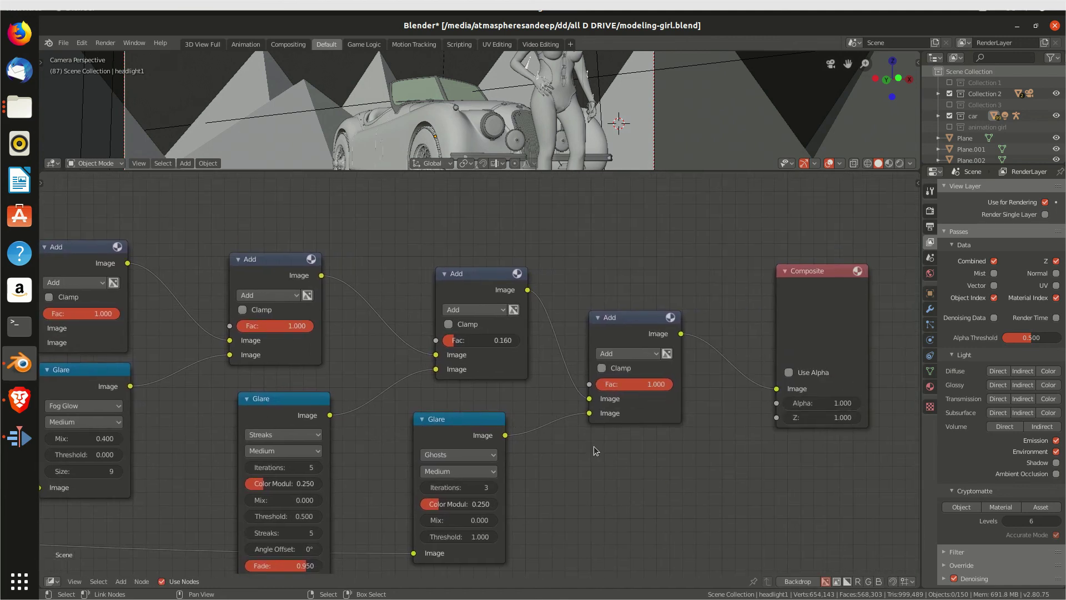
{"action": "scroll", "coordinate": [587, 464], "scroll_direction": "up", "scroll_amount": 2}
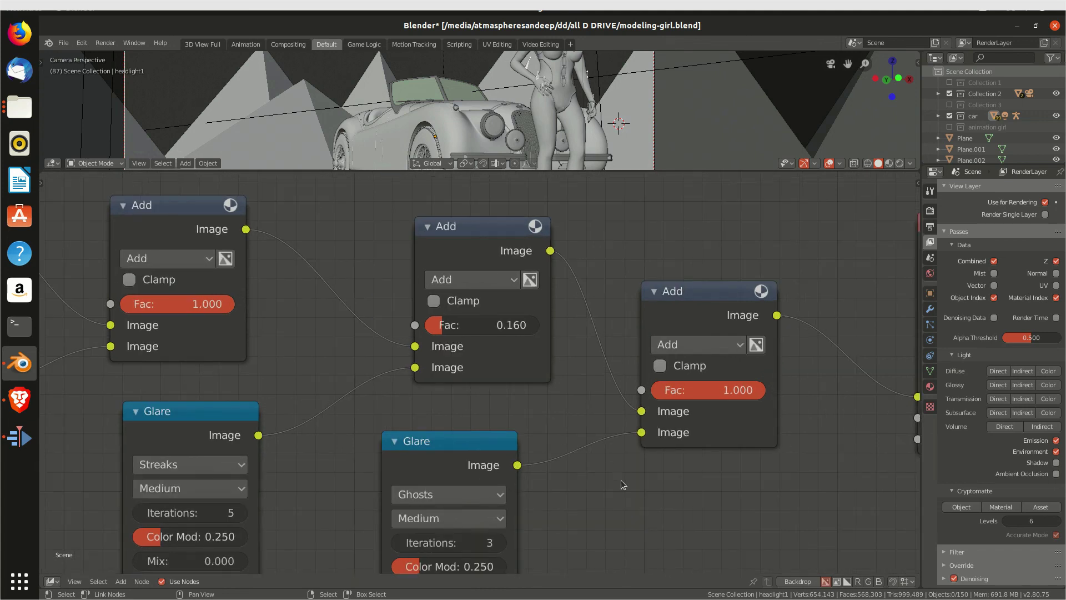
{"action": "middle_click_drag", "start_coordinate": [623, 484], "coordinate": [369, 483]}
{"action": "middle_click_drag", "start_coordinate": [614, 476], "coordinate": [368, 507]}
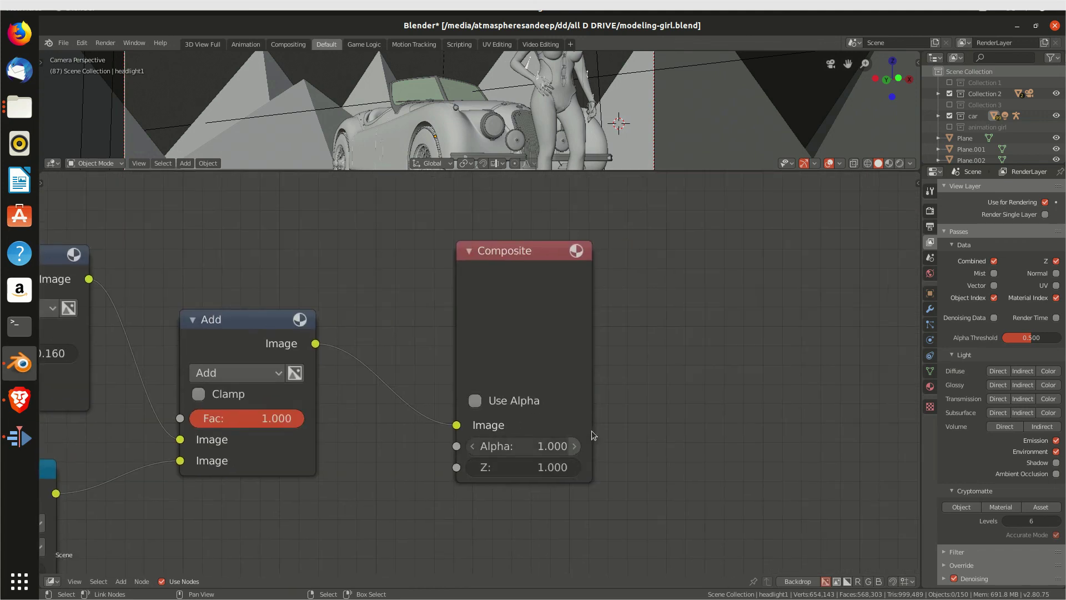
{"action": "scroll", "coordinate": [668, 408], "scroll_direction": "down", "scroll_amount": 1}
{"action": "middle_click_drag", "start_coordinate": [566, 452], "coordinate": [755, 394]}
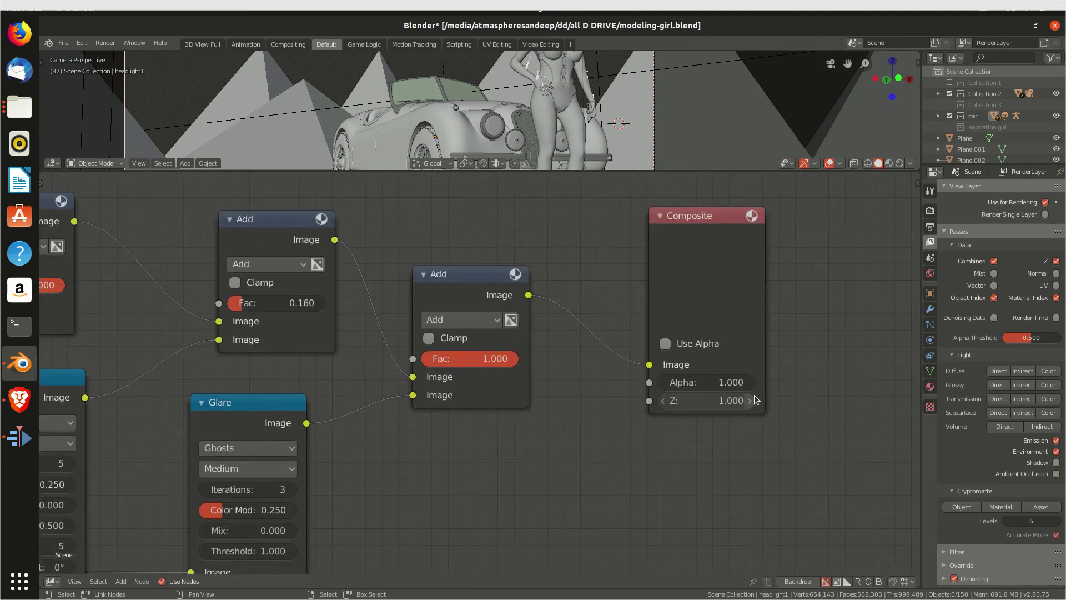
{"action": "scroll", "coordinate": [553, 488], "scroll_direction": "down", "scroll_amount": 1}
{"action": "middle_click_drag", "start_coordinate": [553, 489], "coordinate": [707, 509]}
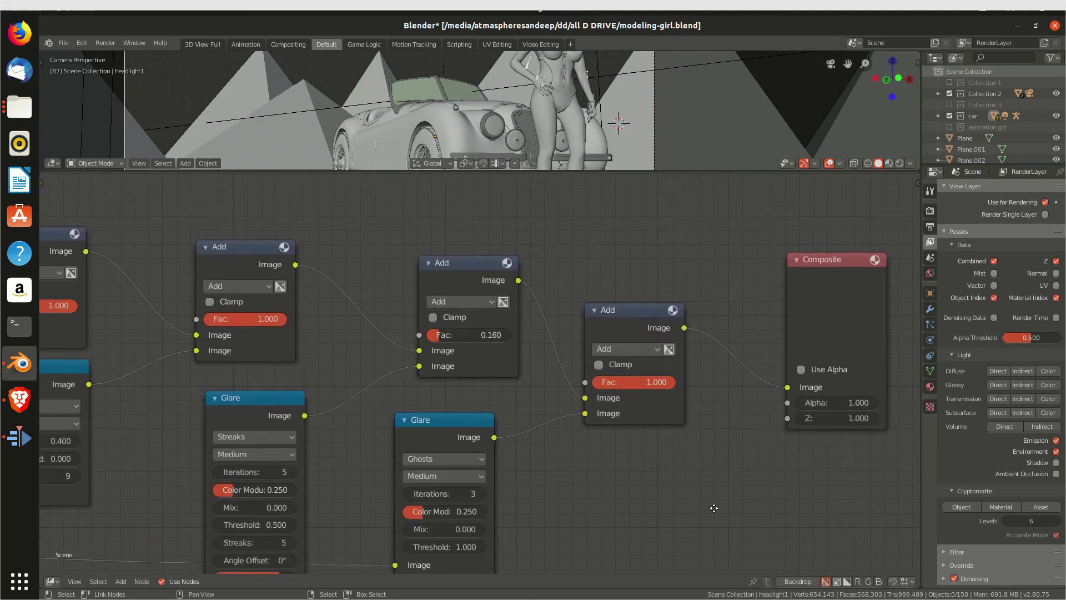